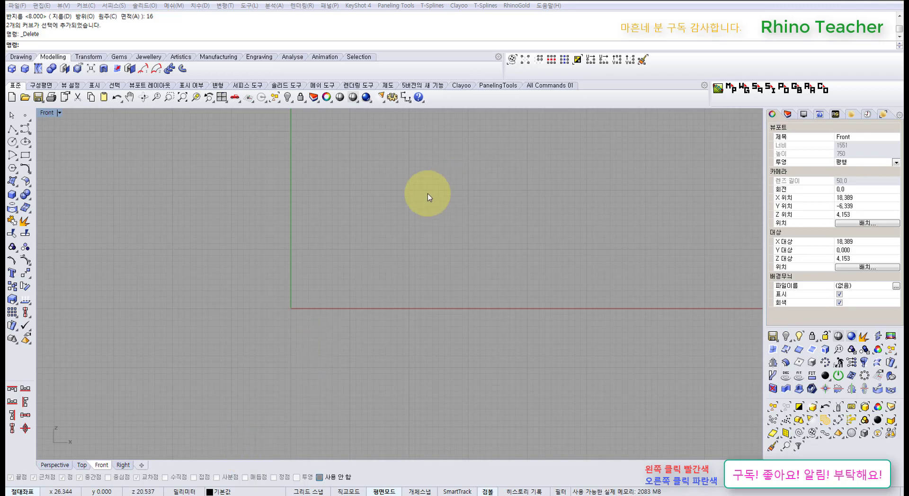
Step: Open the Rhino options and compare the alias list with the keyboard shortcut macro list
{"action": "left_click", "coordinate": [370, 222]}
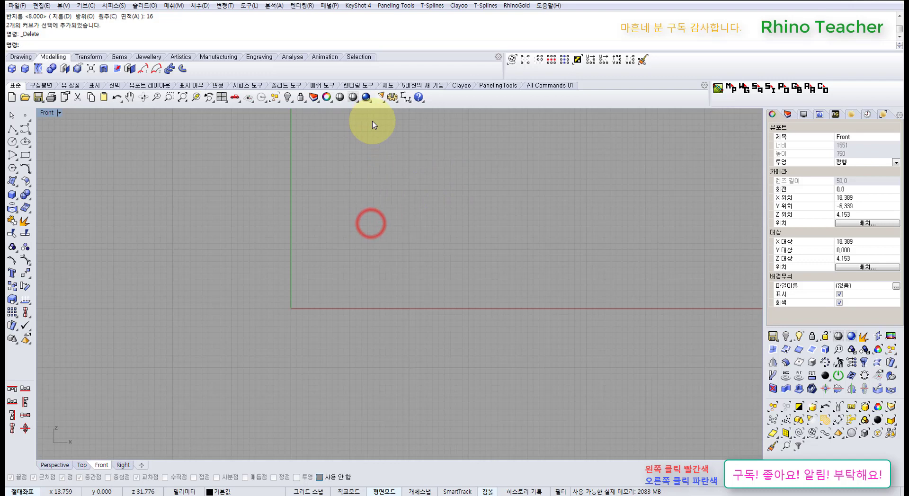
{"action": "left_click", "coordinate": [393, 99]}
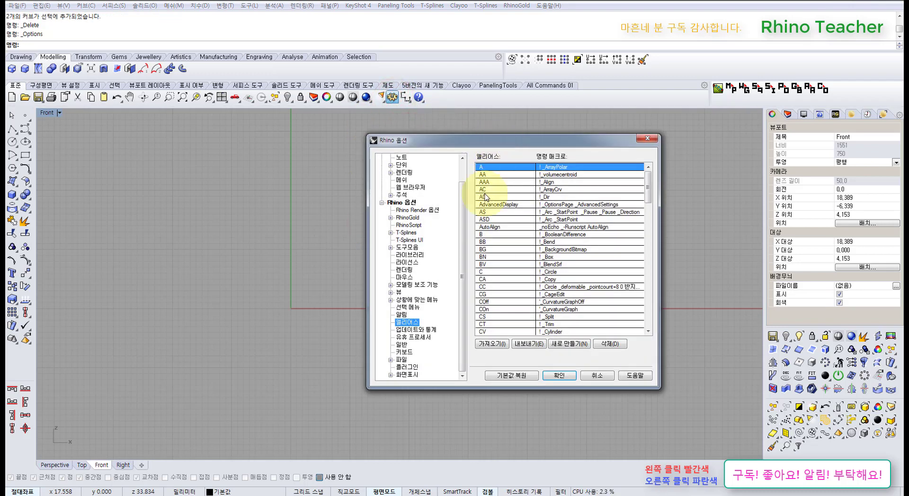
{"action": "left_click", "coordinate": [462, 289]}
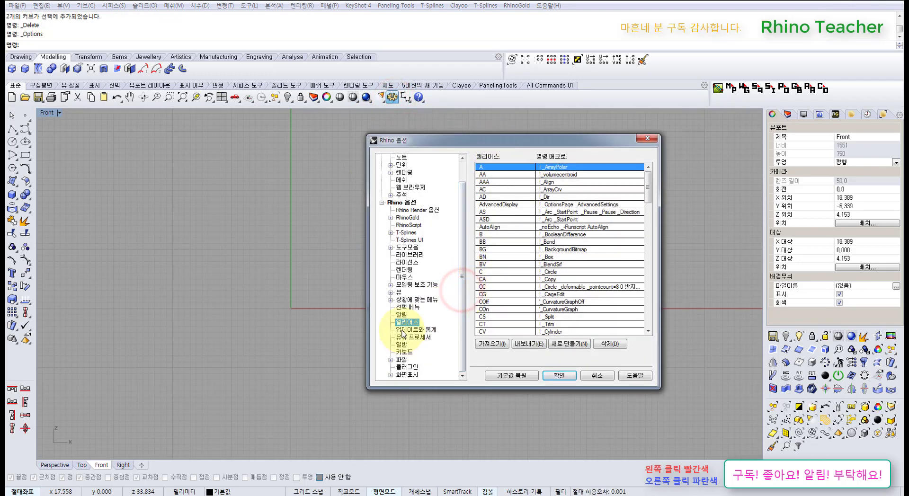
{"action": "left_click", "coordinate": [404, 352]}
{"action": "left_click", "coordinate": [406, 322]}
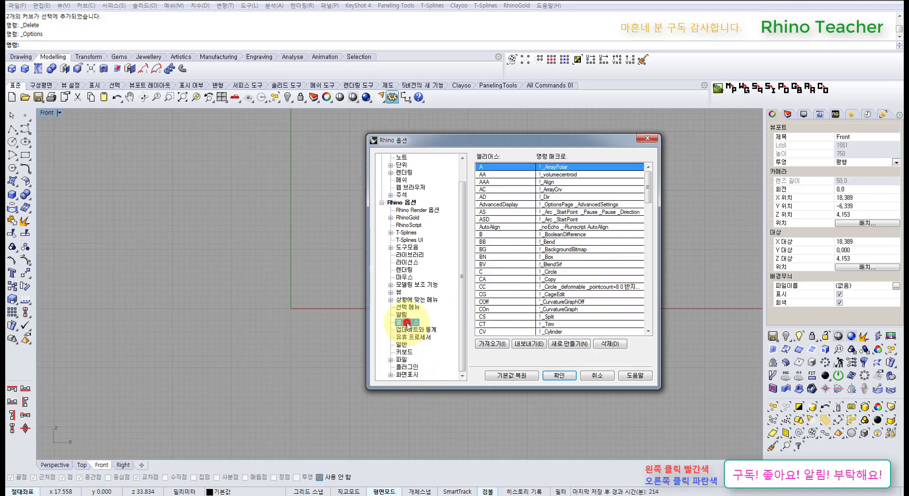
{"action": "left_click", "coordinate": [405, 352]}
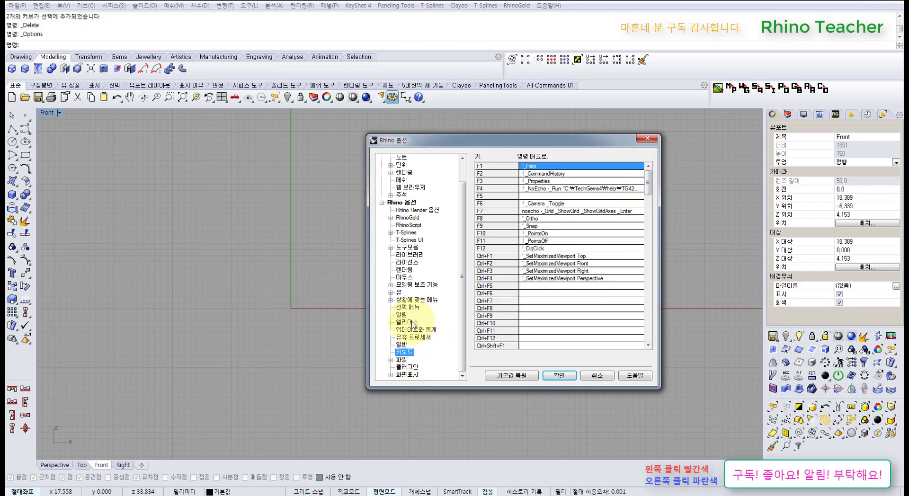
{"action": "left_click", "coordinate": [414, 324]}
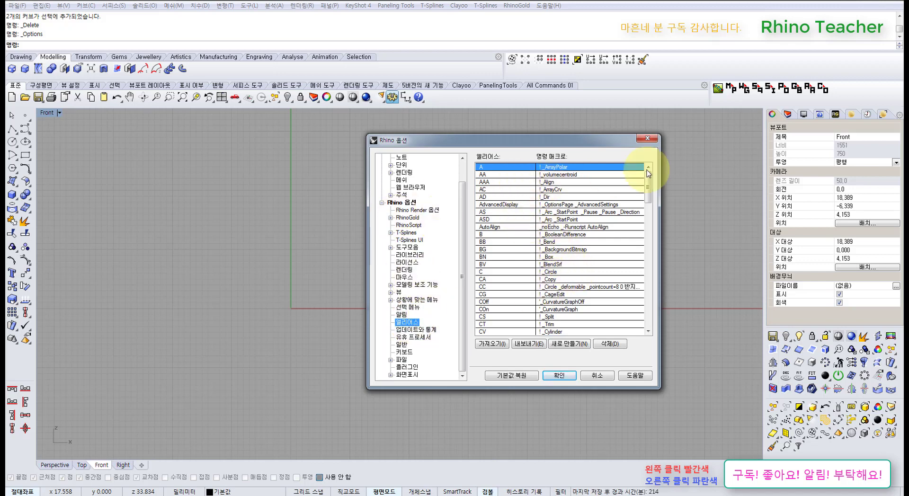
{"action": "left_click_drag", "start_coordinate": [648, 181], "coordinate": [649, 188]}
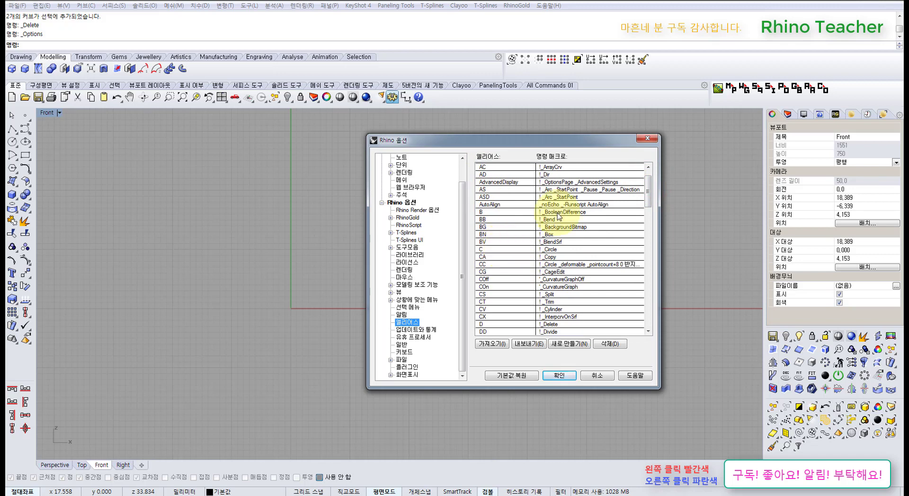
{"action": "left_click_drag", "start_coordinate": [648, 191], "coordinate": [652, 163]}
{"action": "left_click", "coordinate": [402, 351]}
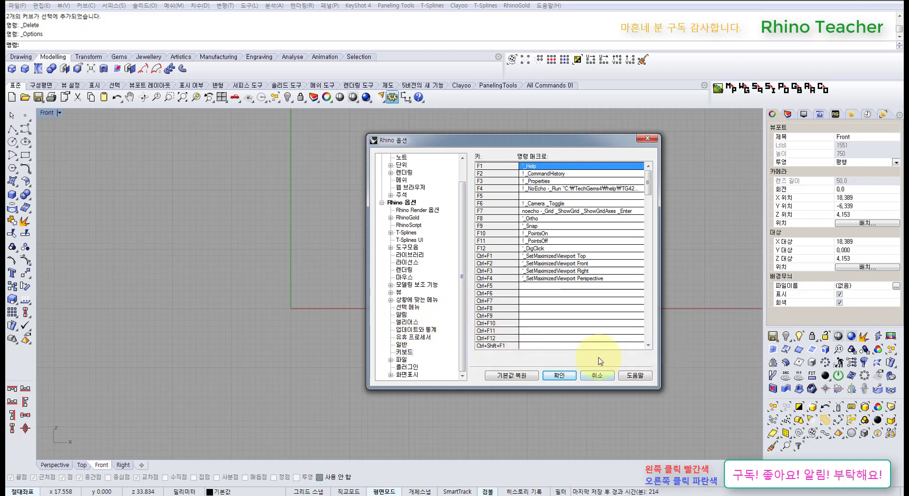
{"action": "left_click", "coordinate": [407, 322]}
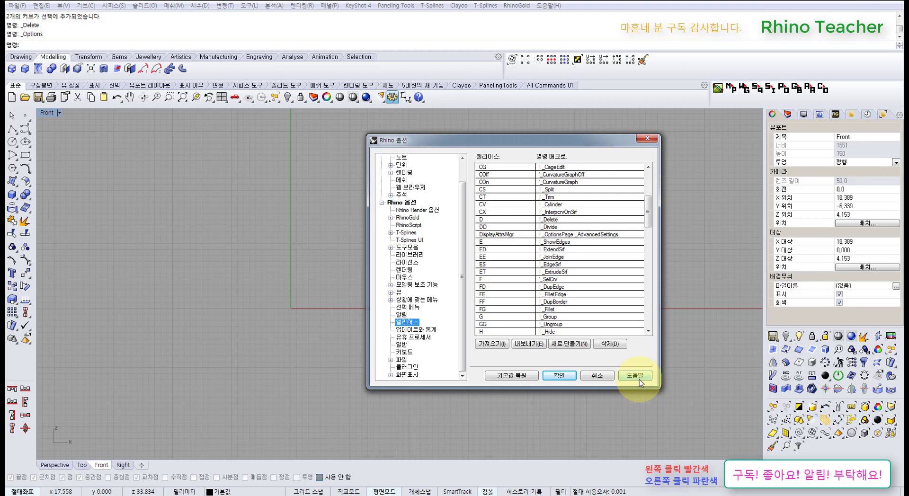
Step: Examine the command macro assigned to alias C in the alias list and close the options without saving
{"action": "left_click_drag", "start_coordinate": [647, 226], "coordinate": [643, 194]}
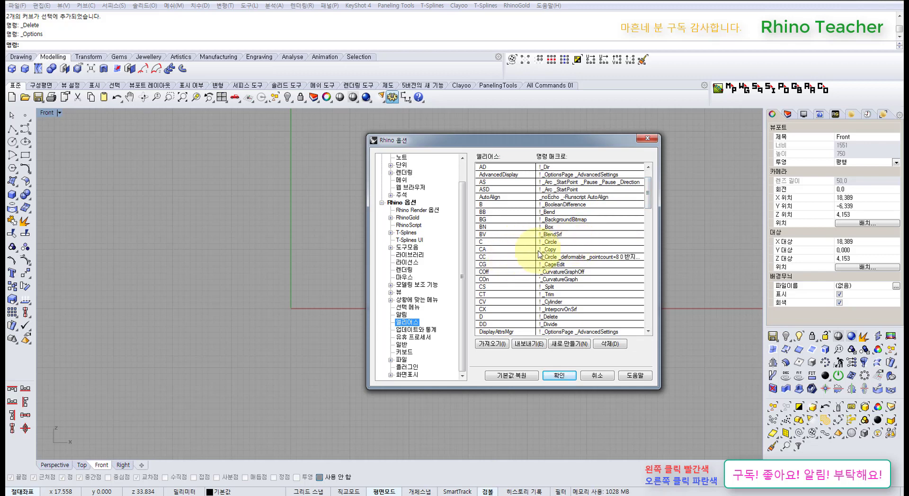
{"action": "left_click", "coordinate": [548, 242]}
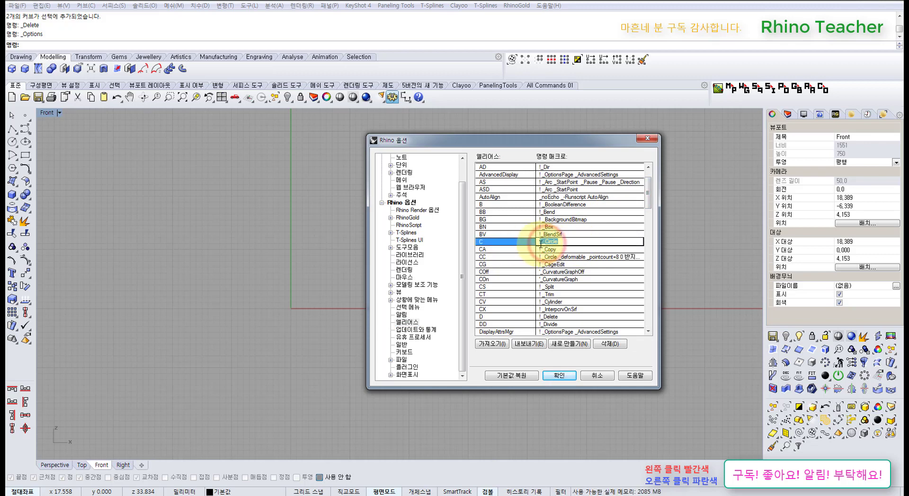
{"action": "left_click", "coordinate": [593, 376]}
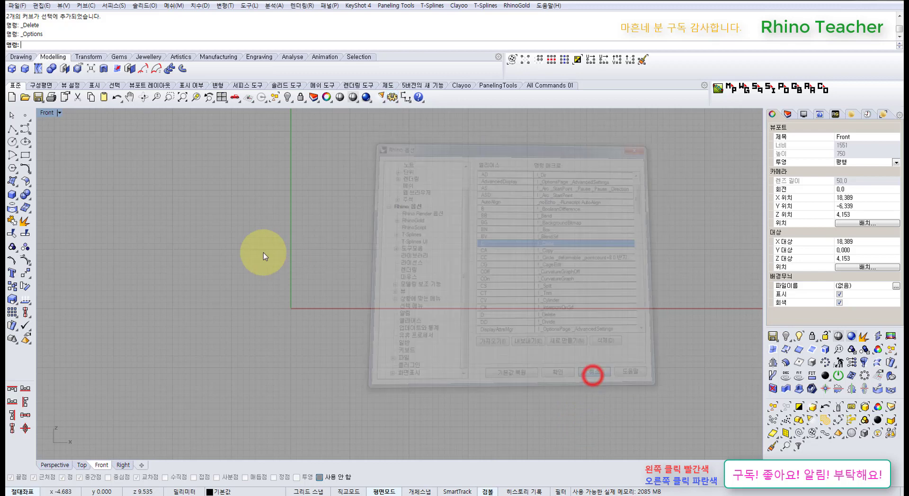
Step: Try starting the Circle command with the alias C and from its tool, cancelling it each time
{"action": "left_click", "coordinate": [260, 254]}
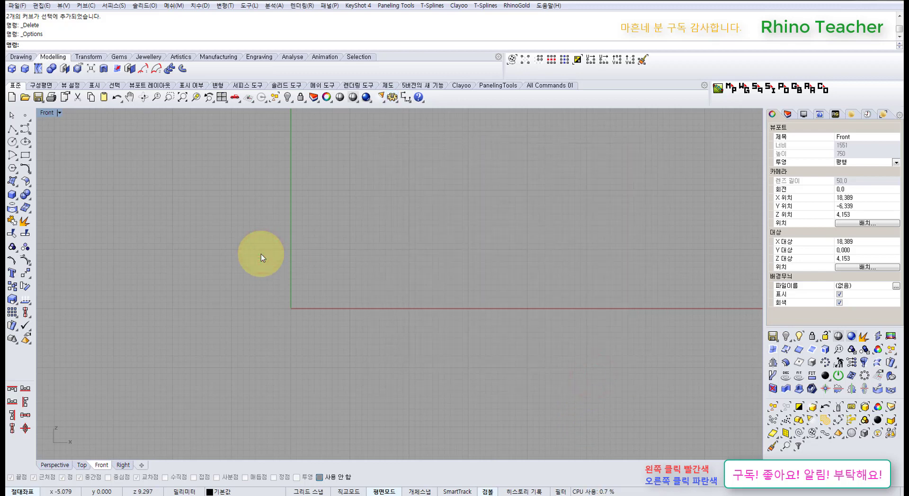
{"action": "type", "text": "C"}
{"action": "key", "text": "Return"}
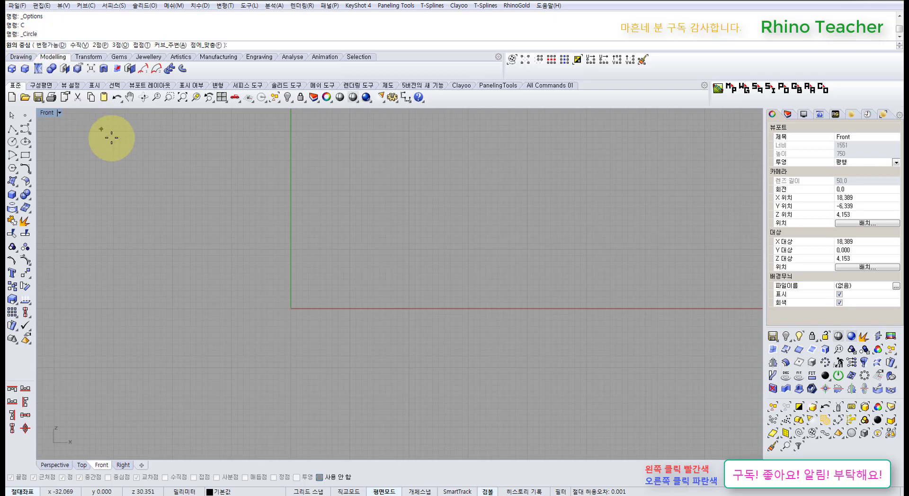
{"action": "key", "text": "Escape"}
{"action": "left_click", "coordinate": [124, 172]}
{"action": "left_click", "coordinate": [10, 145]}
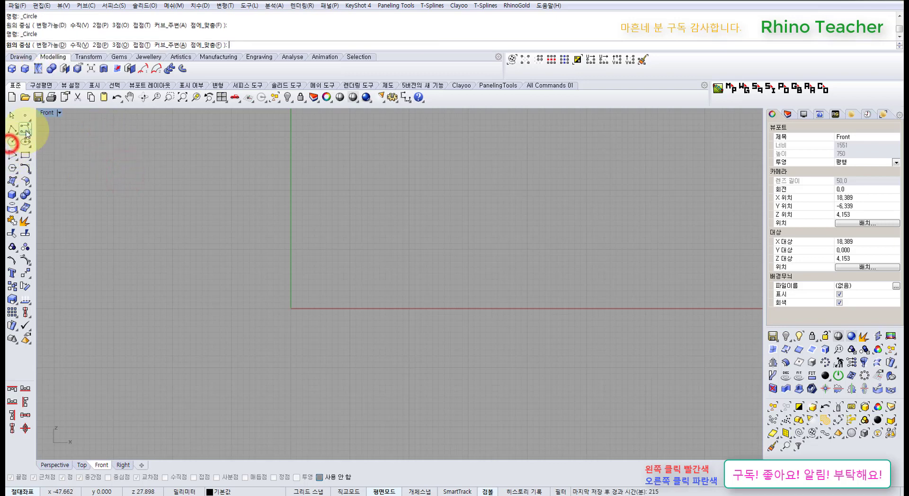
{"action": "left_click", "coordinate": [216, 242]}
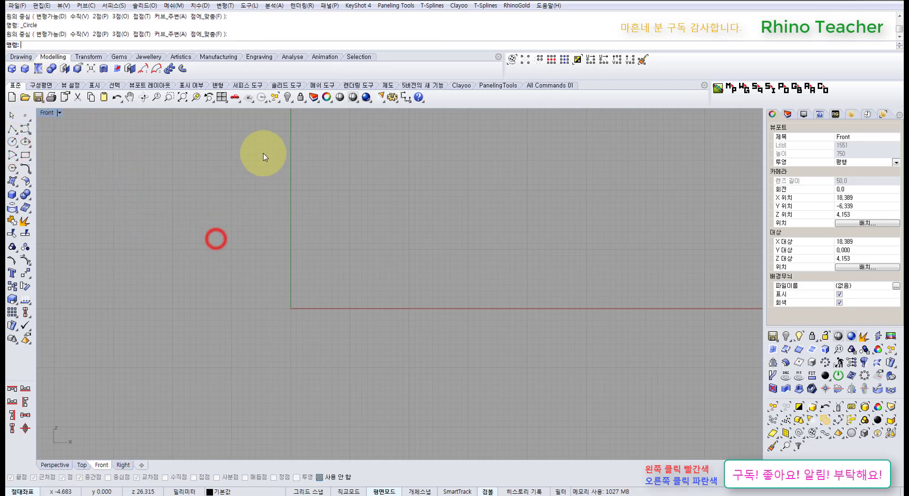
Step: Review the Circle and Copy aliases in the Rhino options again and close the dialog without changes
{"action": "left_click", "coordinate": [392, 97]}
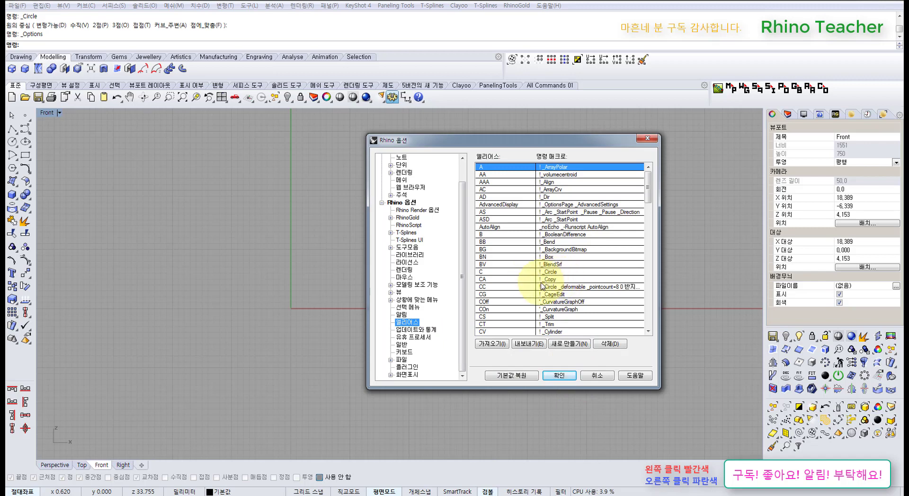
{"action": "left_click", "coordinate": [593, 374]}
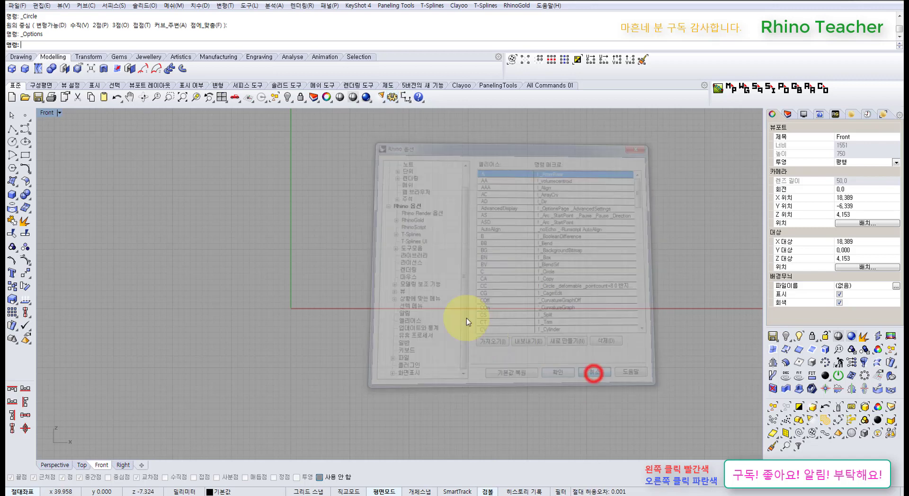
{"action": "left_click", "coordinate": [330, 252]}
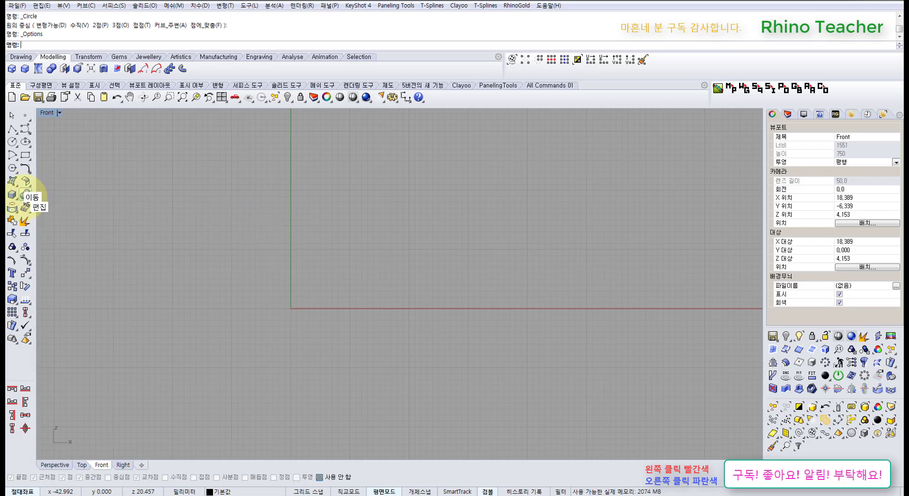
Step: Inspect the Boolean Union button's macro in the button editor and close it without changes
{"action": "right_click", "coordinate": [26, 198], "text": "shift"}
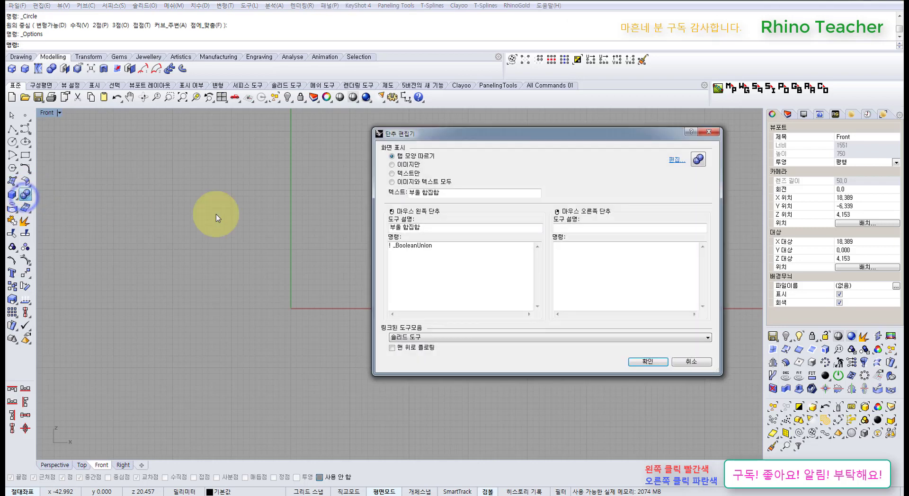
{"action": "left_click", "coordinate": [692, 362]}
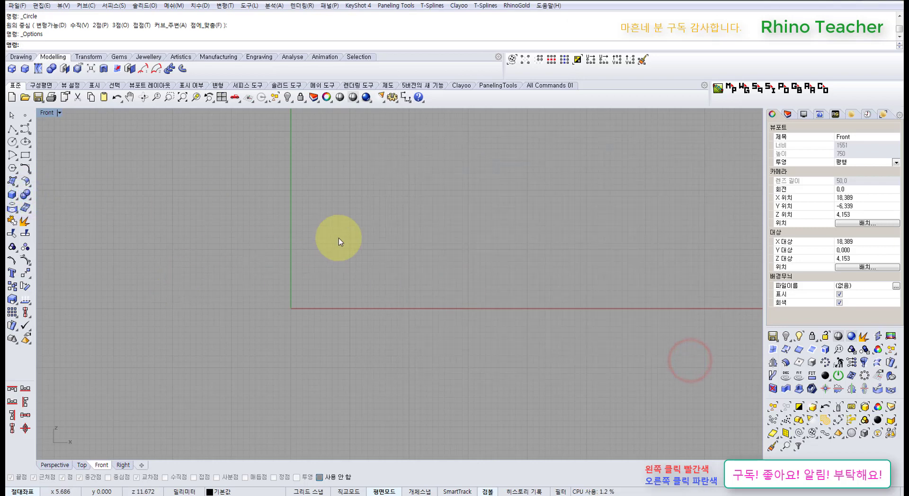
Step: Show the pop-up toolbar over the Front viewport to view its tools, and dismiss it
{"action": "middle_click", "coordinate": [417, 272]}
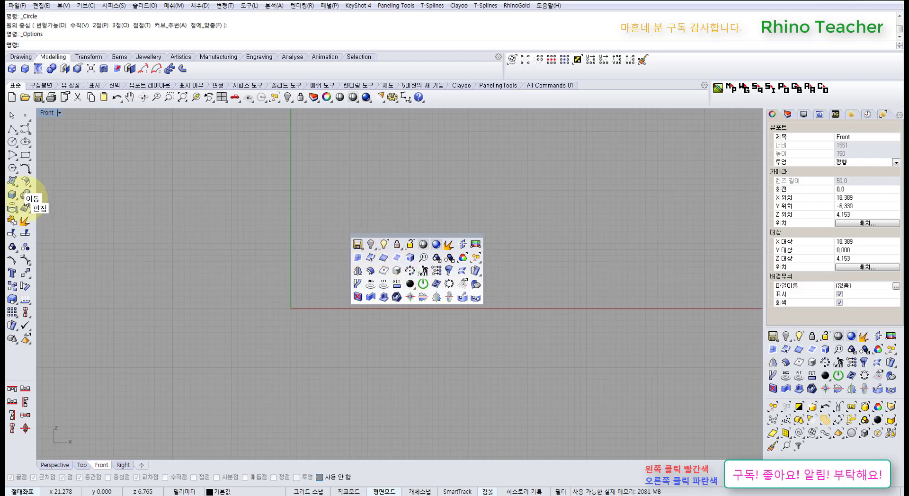
{"action": "left_click", "coordinate": [223, 215]}
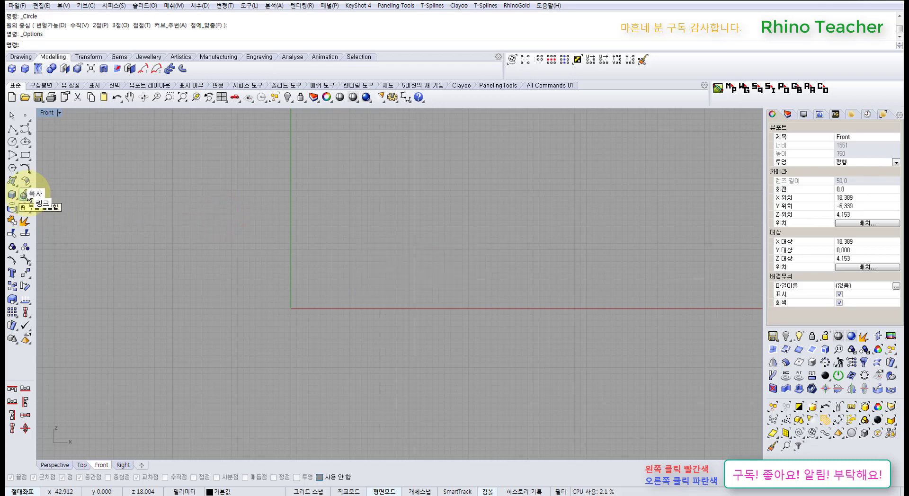
{"action": "middle_click", "coordinate": [401, 258]}
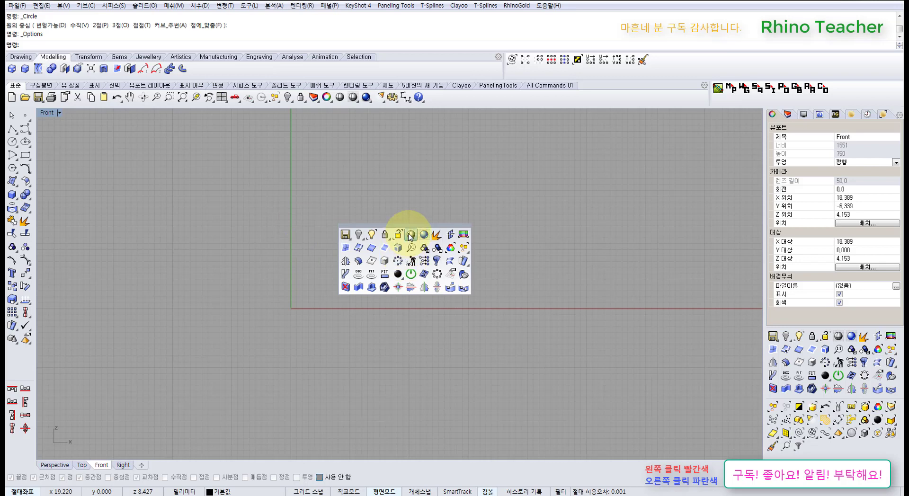
{"action": "left_click", "coordinate": [233, 181]}
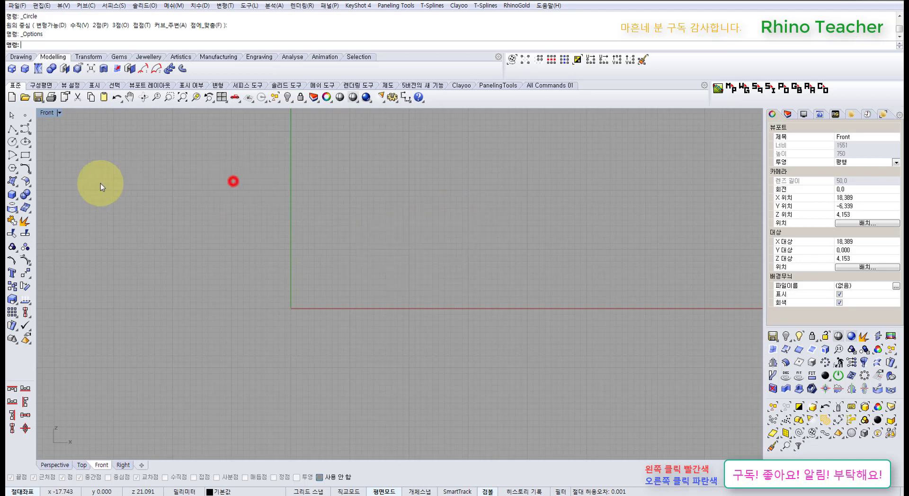
Step: Open the Surface Tools (서피스 도구) toolbar as a floating toolbar and place it near the Front viewport's origin
{"action": "left_click", "coordinate": [27, 180]}
{"action": "left_click_drag", "start_coordinate": [72, 175], "coordinate": [281, 243]}
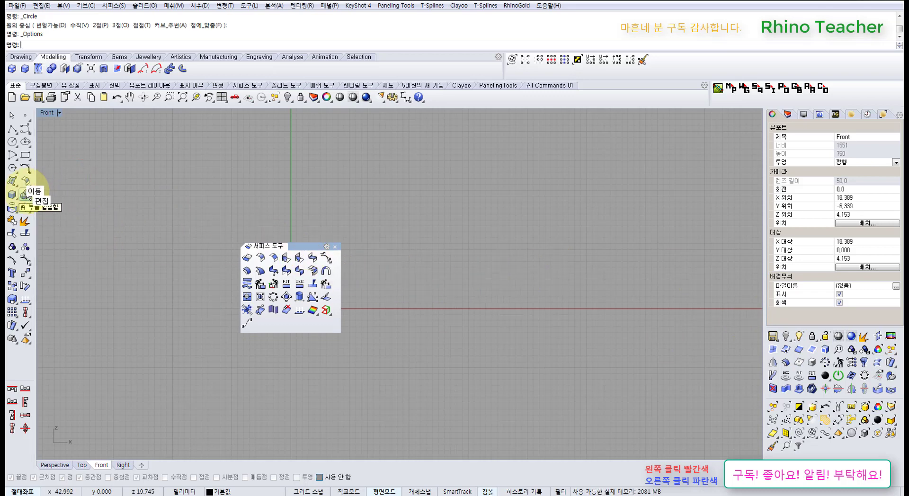
Step: Copy the Boolean Union button onto the floating Surface Tools toolbar and delete that copy
{"action": "left_click_drag", "start_coordinate": [26, 195], "coordinate": [274, 327], "text": "ctrl"}
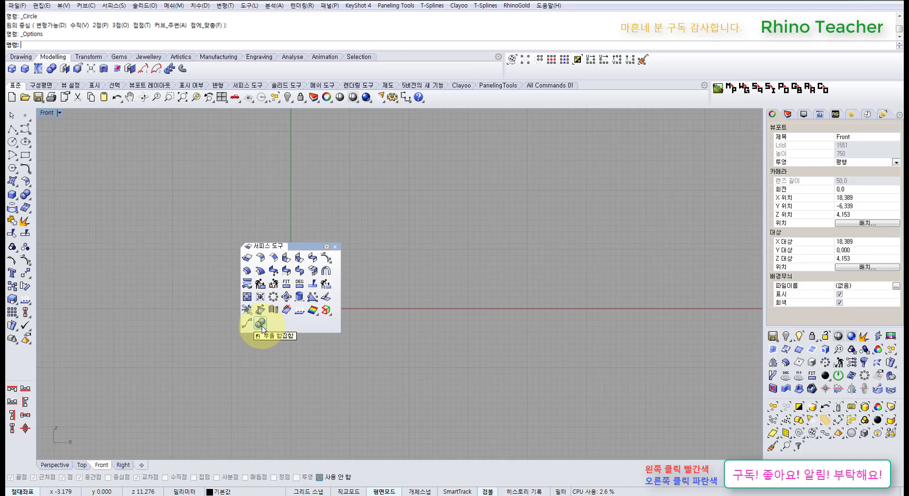
{"action": "left_click_drag", "start_coordinate": [262, 326], "coordinate": [183, 284], "text": "shift"}
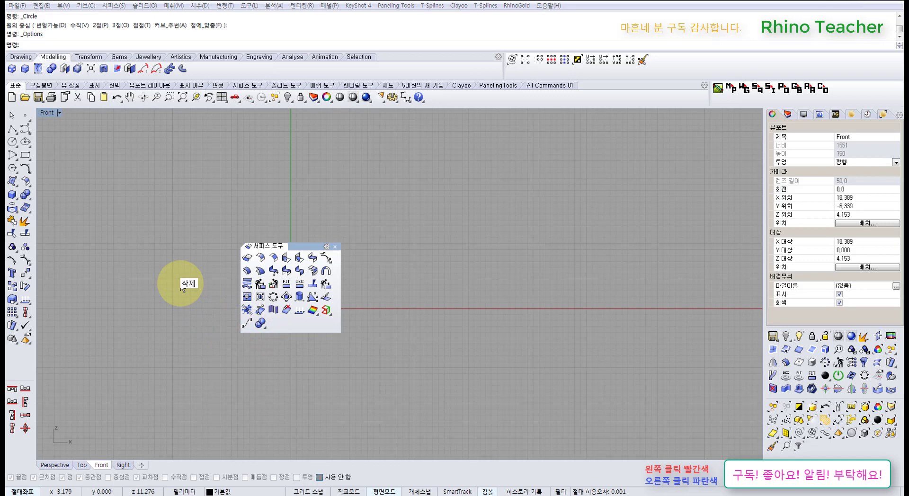
{"action": "left_click", "coordinate": [463, 271]}
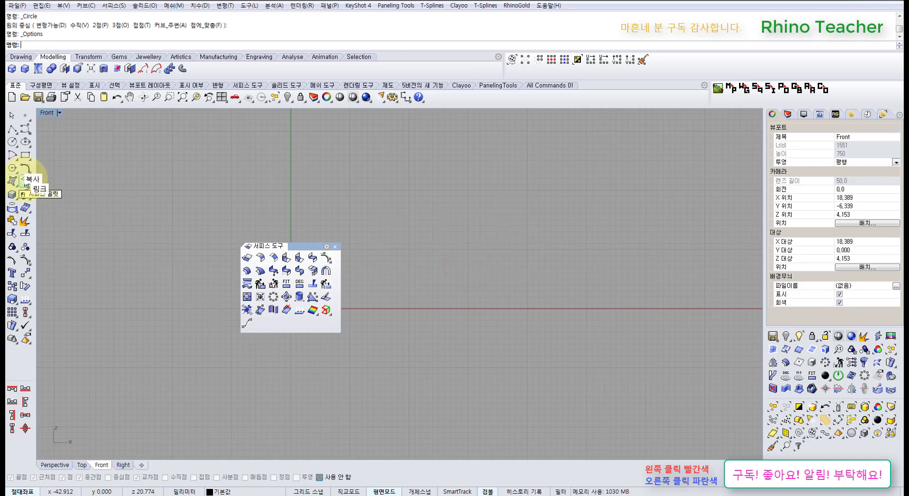
Step: Try to copy the Surface Fillet button onto the Surface Tools toolbar that is linked to it
{"action": "left_click_drag", "start_coordinate": [25, 181], "coordinate": [202, 289], "text": "ctrl"}
{"action": "left_click_drag", "start_coordinate": [249, 313], "coordinate": [265, 326], "text": "ctrl"}
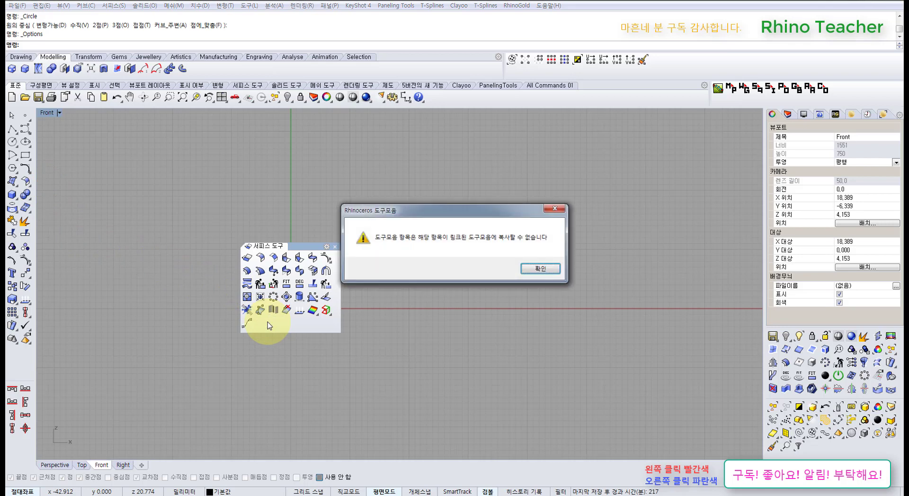
{"action": "left_click", "coordinate": [535, 270]}
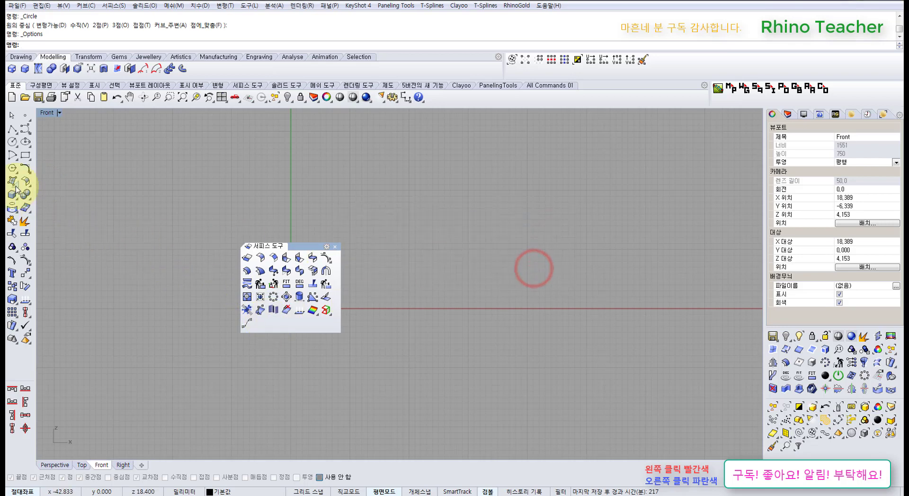
Step: Add another copy of the Boolean Union button to the Surface Tools toolbar and remove it again
{"action": "left_click_drag", "start_coordinate": [25, 194], "coordinate": [265, 325], "text": "ctrl"}
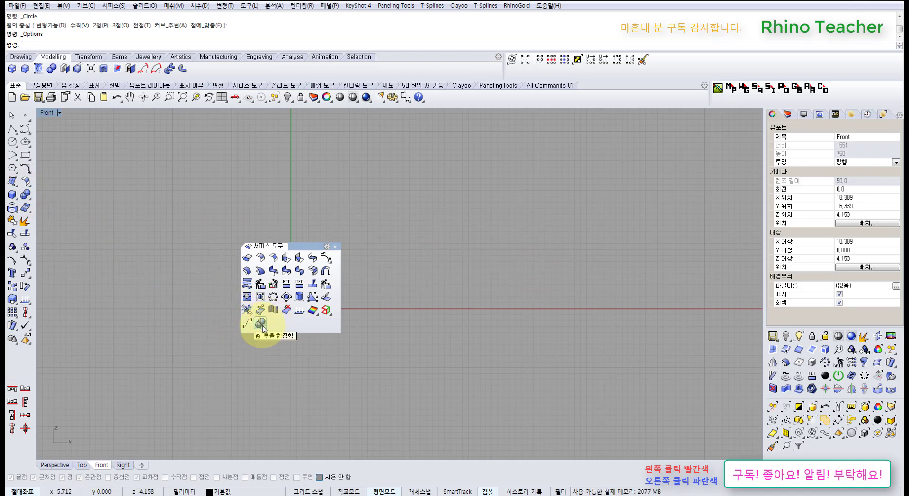
{"action": "left_click_drag", "start_coordinate": [264, 327], "coordinate": [205, 306], "text": "ctrl"}
{"action": "left_click", "coordinate": [443, 269]}
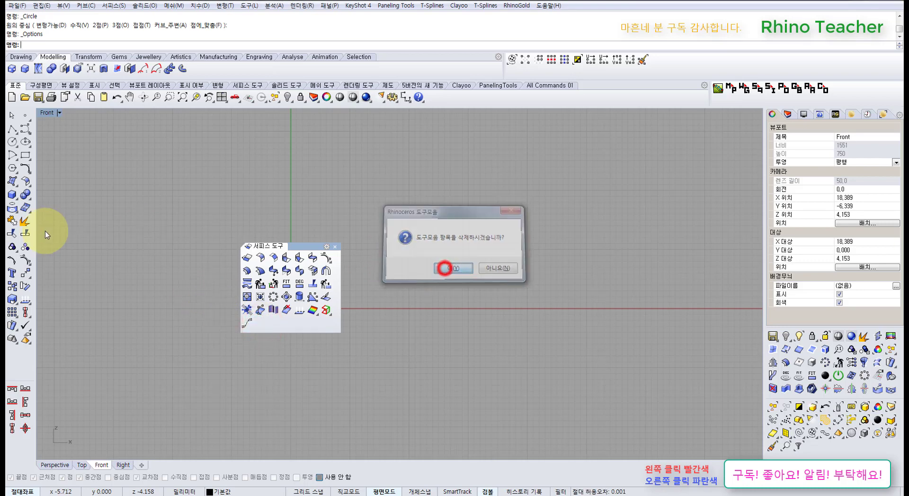
Step: Copy the Boolean Union button from the main toolbar into the last row of the floating Surface Tools toolbar
{"action": "left_click_drag", "start_coordinate": [24, 194], "coordinate": [274, 327], "text": "ctrl"}
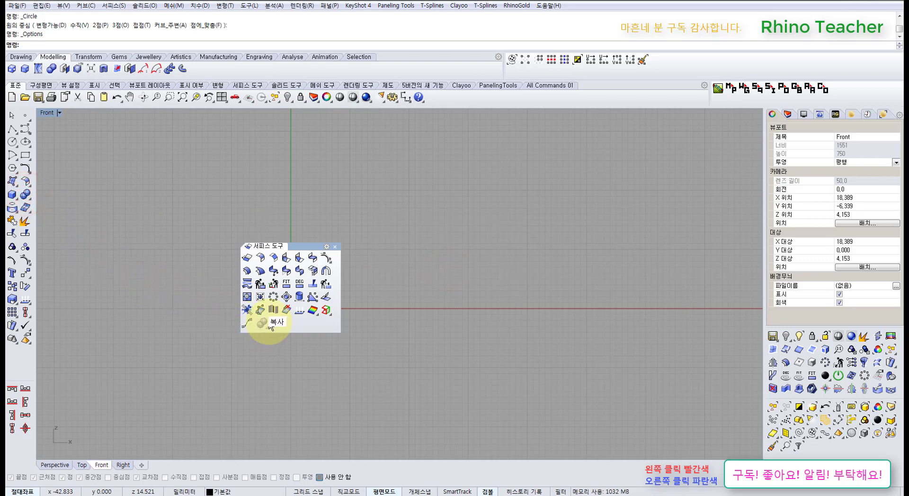
{"action": "left_click", "coordinate": [269, 371]}
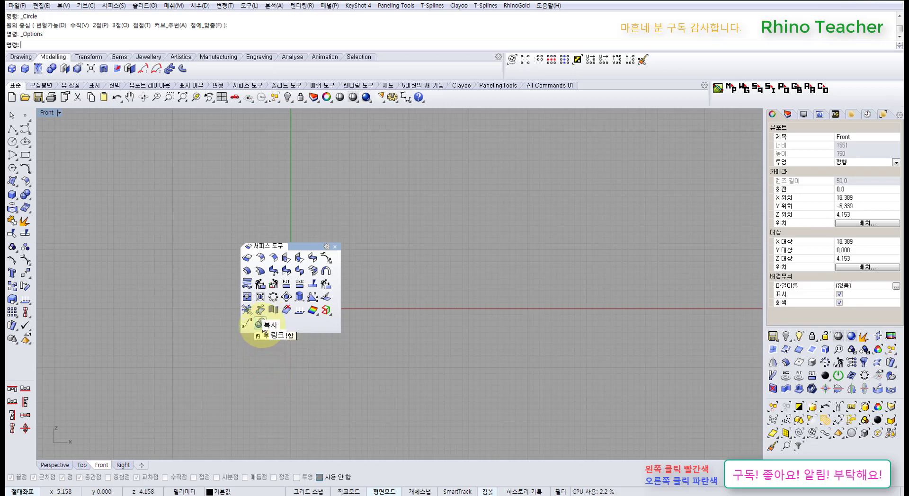
Step: Delete the copied Boolean Union button from the floating Surface Tools toolbar and close that toolbar
{"action": "left_click_drag", "start_coordinate": [260, 324], "coordinate": [124, 345]}
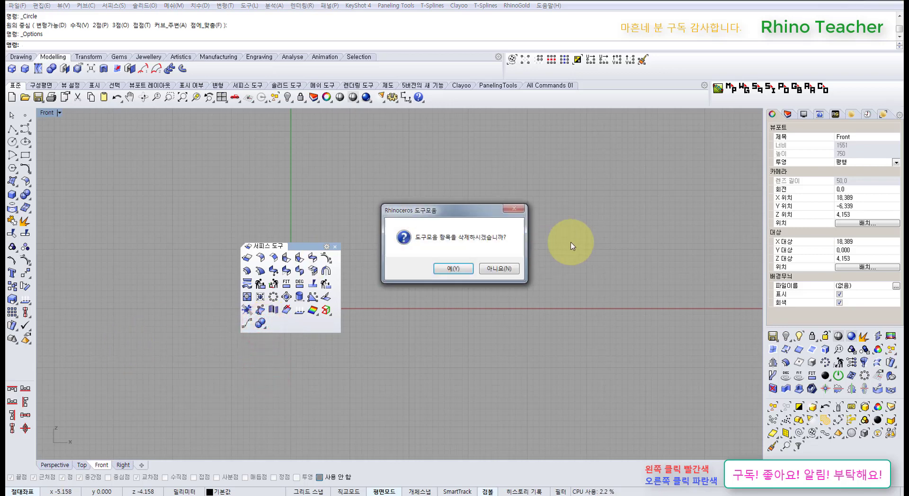
{"action": "left_click", "coordinate": [441, 273]}
{"action": "left_click", "coordinate": [437, 306]}
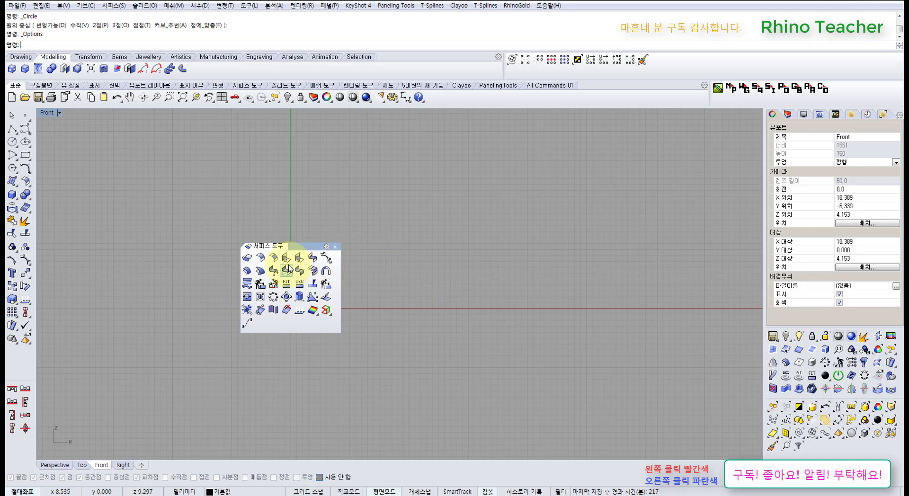
{"action": "left_click", "coordinate": [335, 247]}
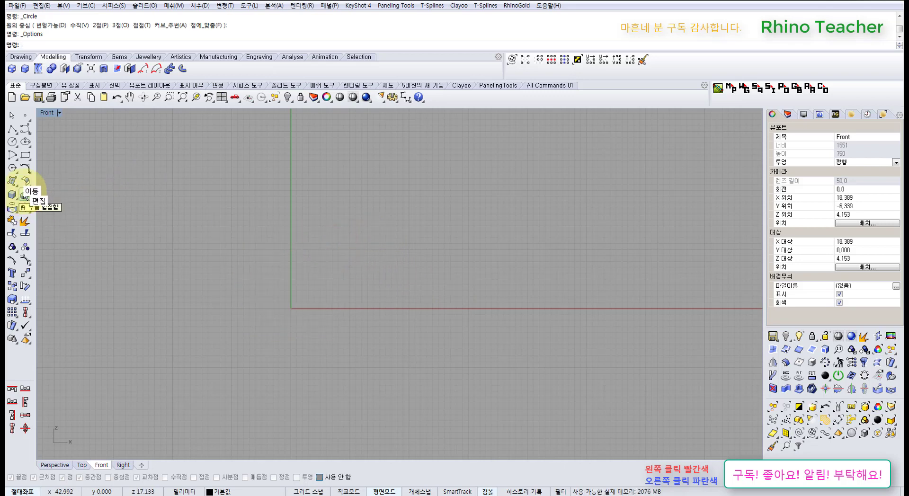
Step: Open the button editor for Boolean Union and examine the exclamation mark, underscore and command name in its macro
{"action": "right_click", "coordinate": [24, 194], "text": "shift"}
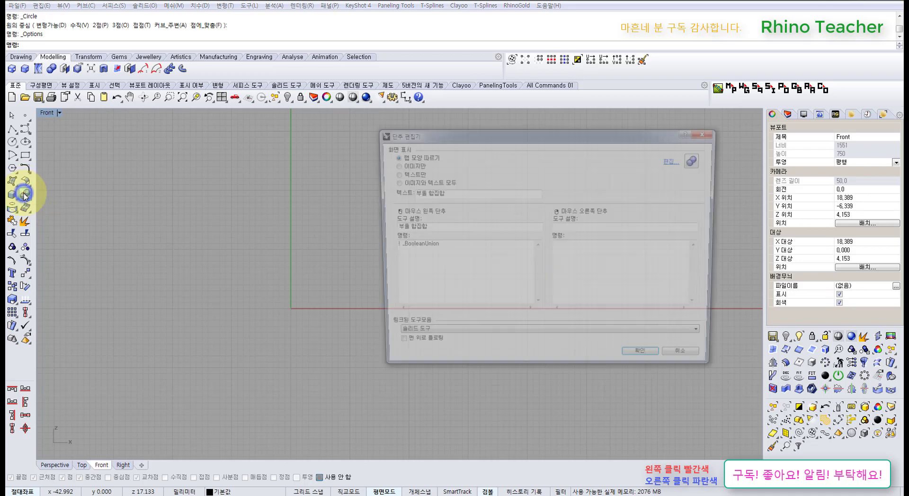
{"action": "left_click", "coordinate": [462, 247]}
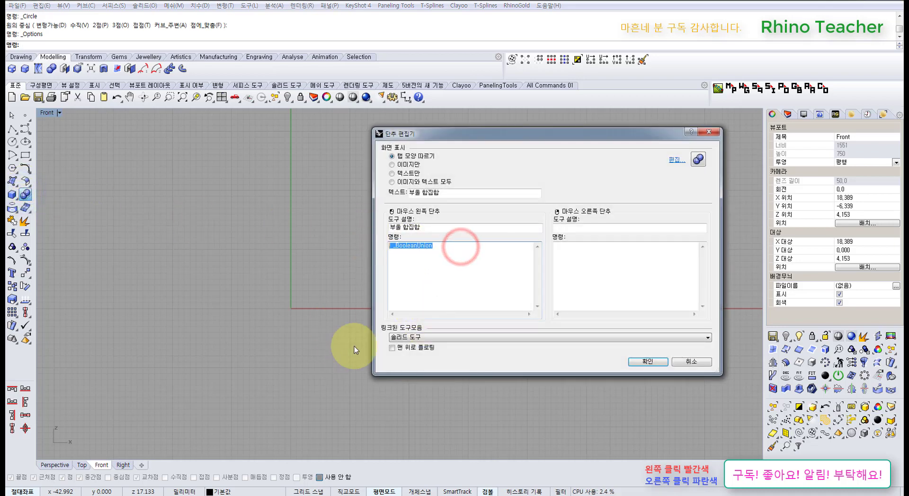
{"action": "left_click_drag", "start_coordinate": [554, 137], "coordinate": [462, 117]}
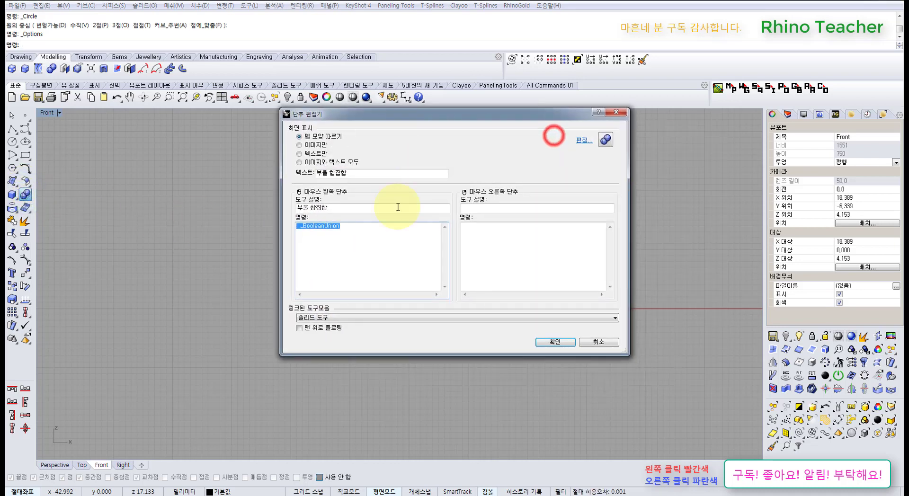
{"action": "left_click", "coordinate": [362, 246]}
{"action": "left_click_drag", "start_coordinate": [365, 227], "coordinate": [285, 227]}
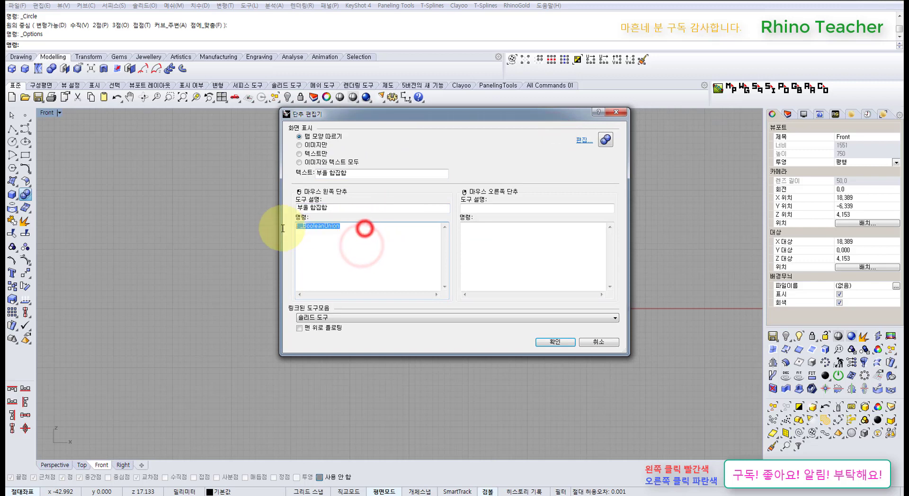
{"action": "left_click", "coordinate": [358, 261]}
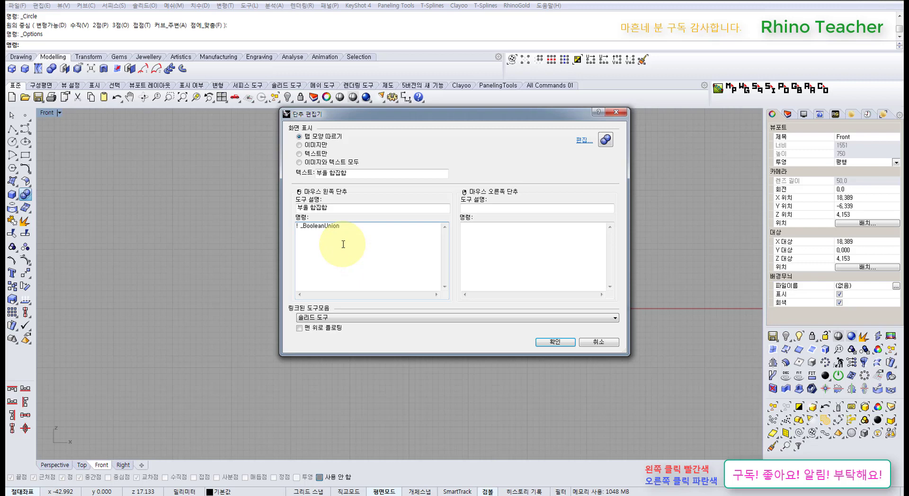
{"action": "left_click", "coordinate": [292, 227]}
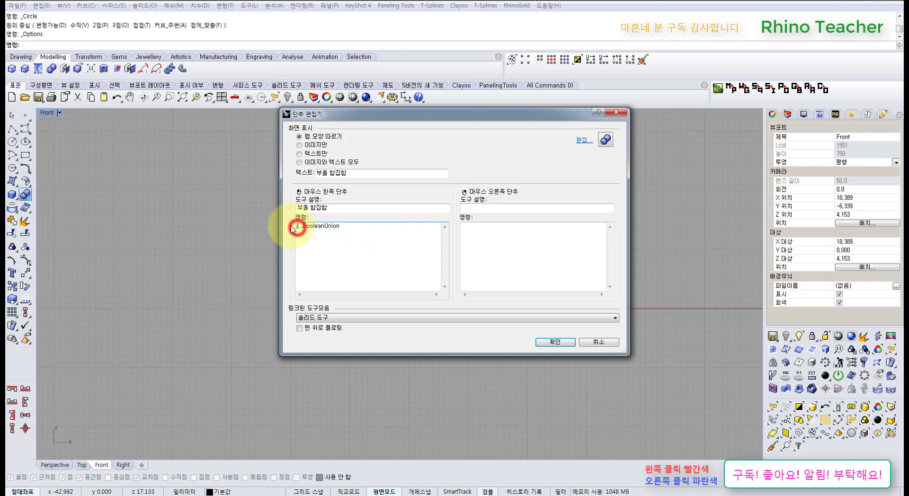
{"action": "left_click", "coordinate": [320, 250]}
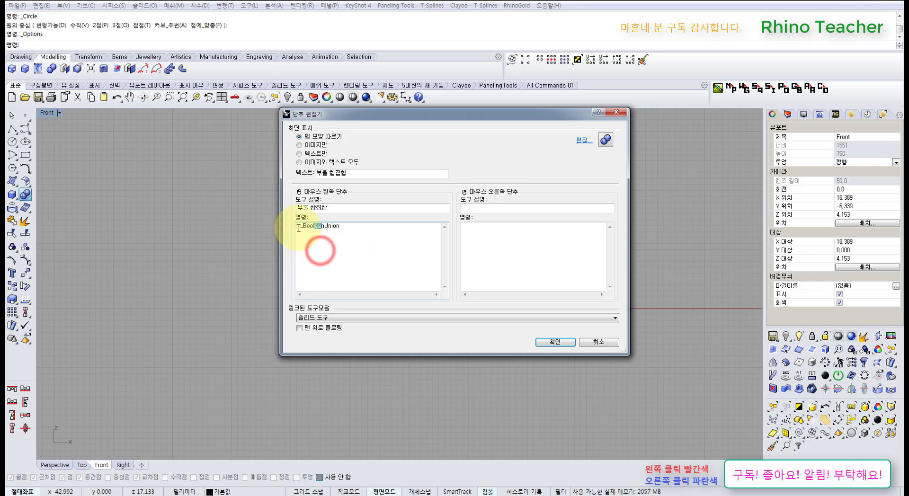
{"action": "left_click", "coordinate": [298, 227]}
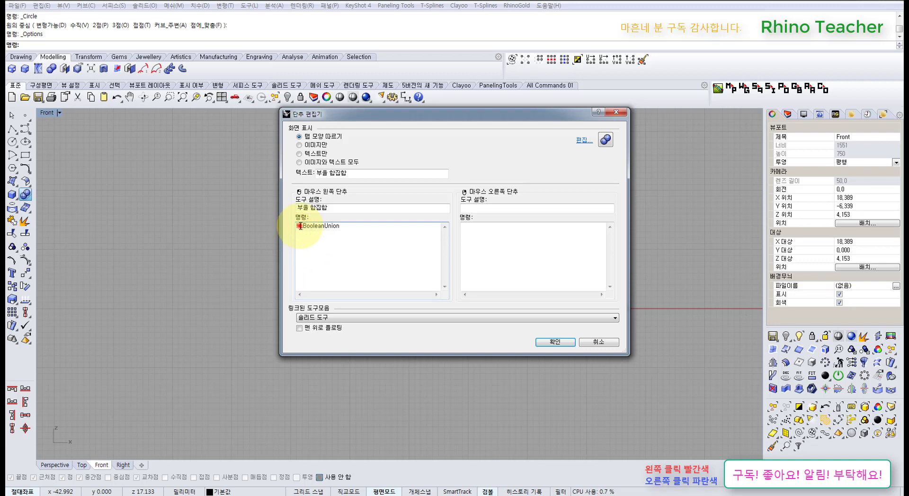
{"action": "type", "text": "!"}
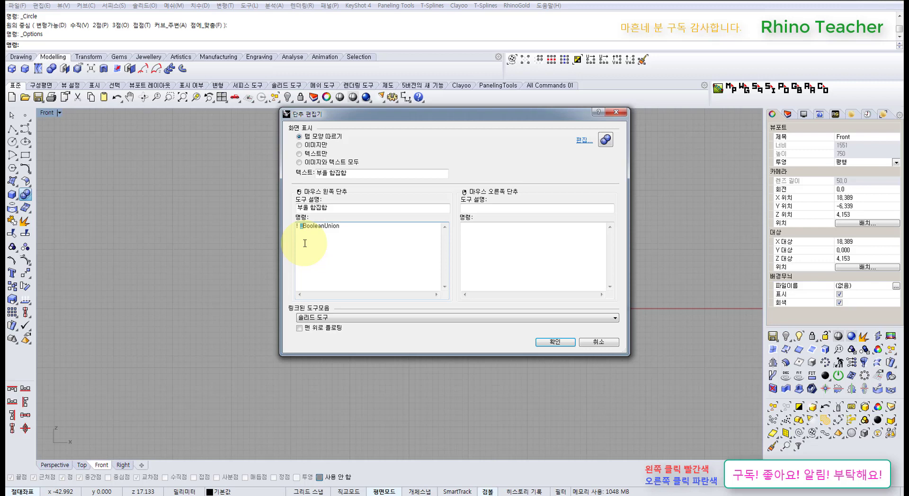
{"action": "left_click", "coordinate": [331, 255]}
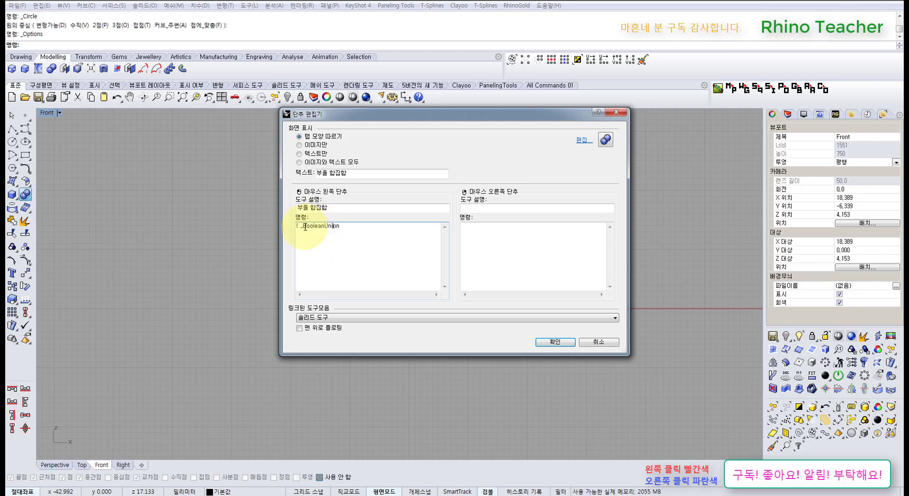
{"action": "left_click", "coordinate": [324, 243]}
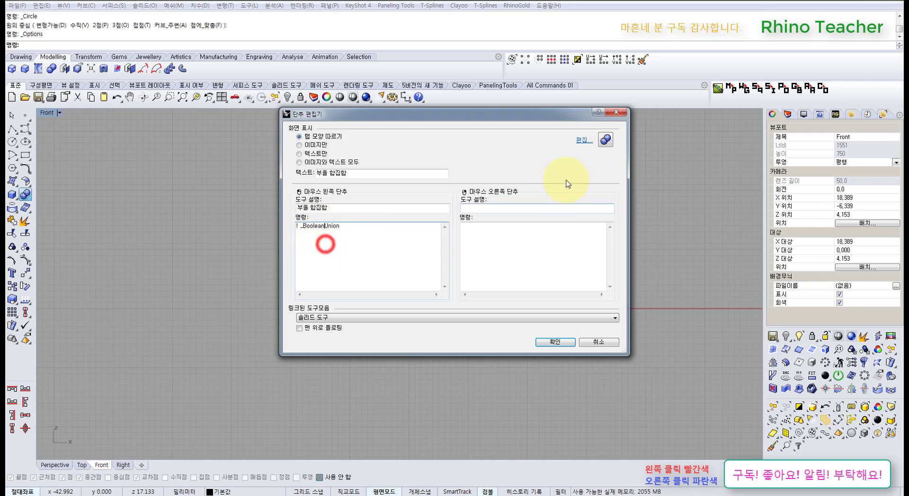
Step: View the Boolean Union button's icon in the bitmap editor, and close both editors without changes
{"action": "left_click", "coordinate": [605, 140]}
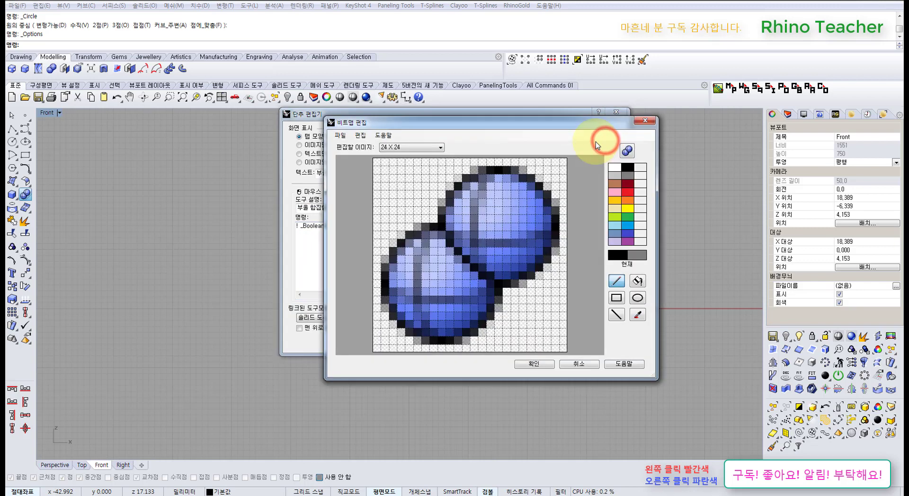
{"action": "left_click", "coordinate": [645, 122]}
{"action": "left_click", "coordinate": [604, 139]}
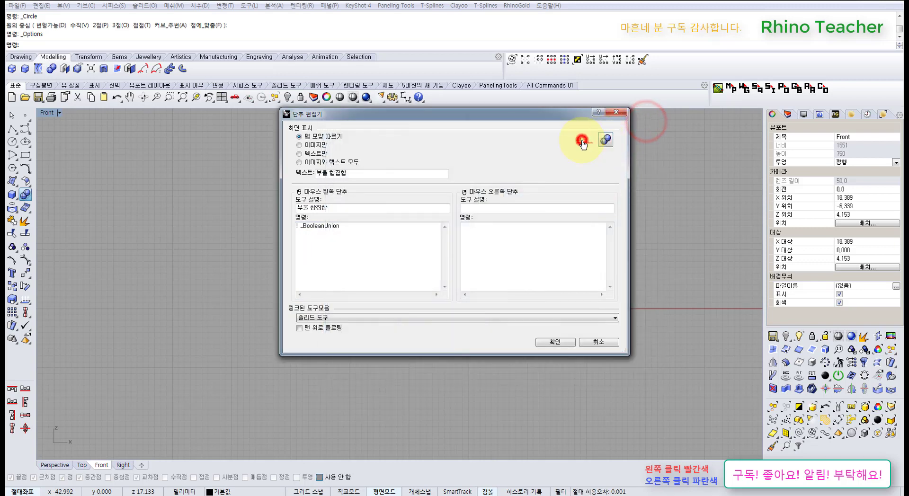
{"action": "left_click", "coordinate": [645, 122]}
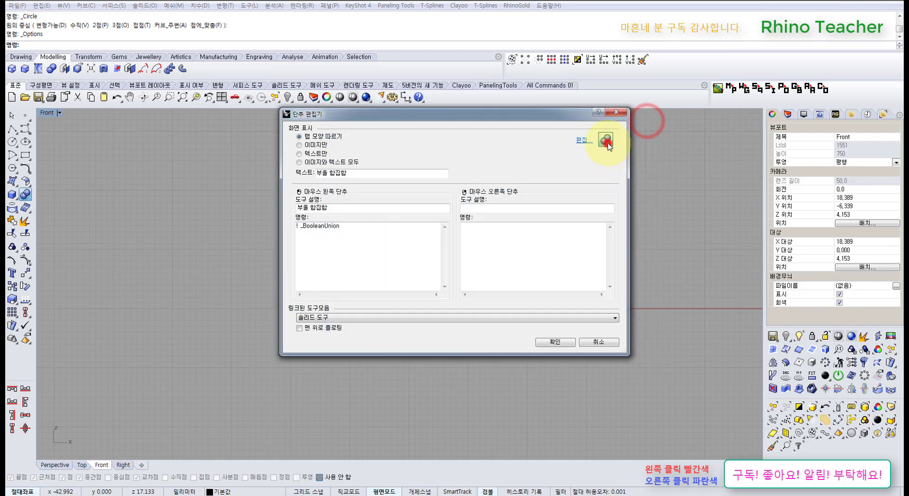
{"action": "left_click", "coordinate": [605, 141]}
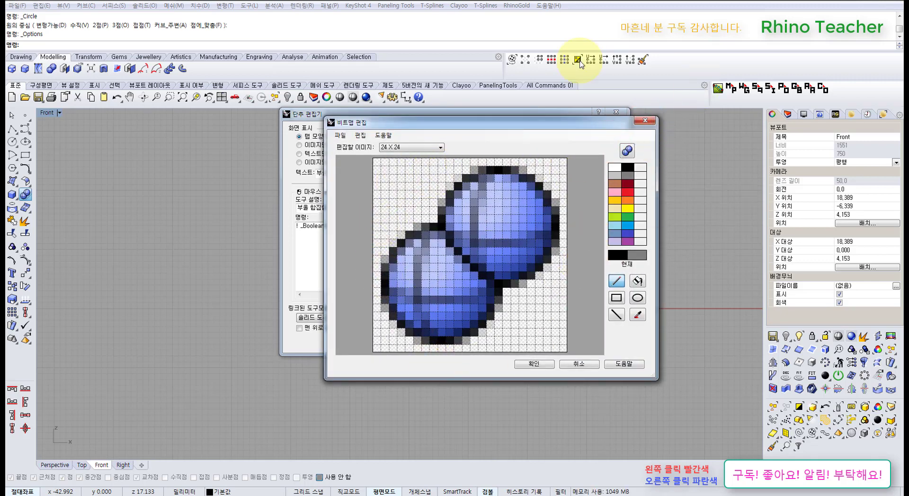
{"action": "left_click", "coordinate": [587, 364]}
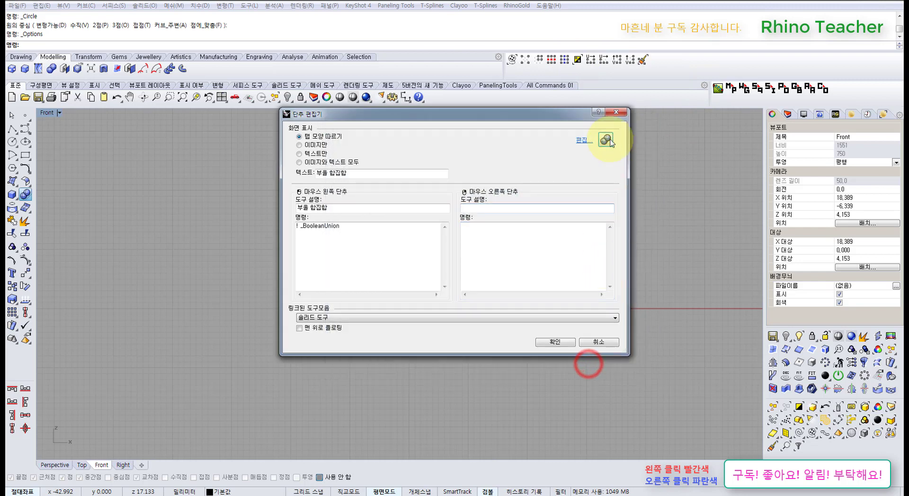
{"action": "left_click", "coordinate": [621, 113]}
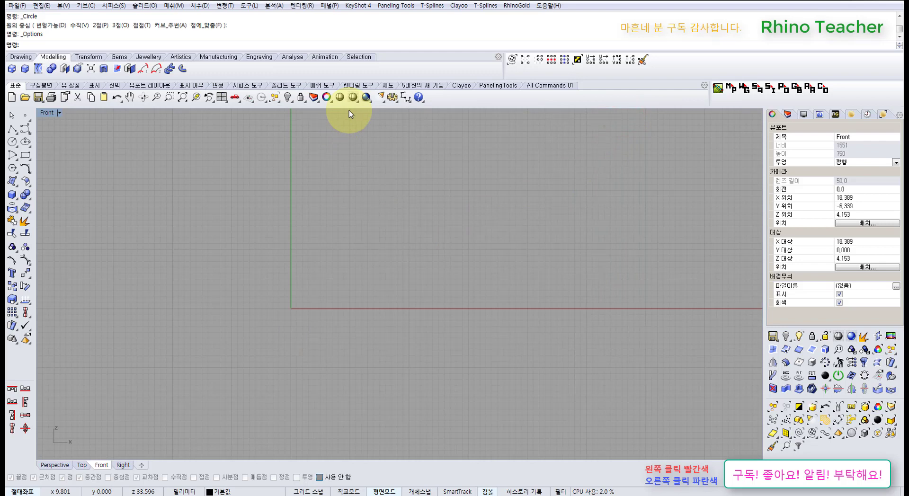
Step: Draw a deformable circle centred at 0 with a diameter of 16 mm in the Front view, and delete it
{"action": "left_click", "coordinate": [13, 142]}
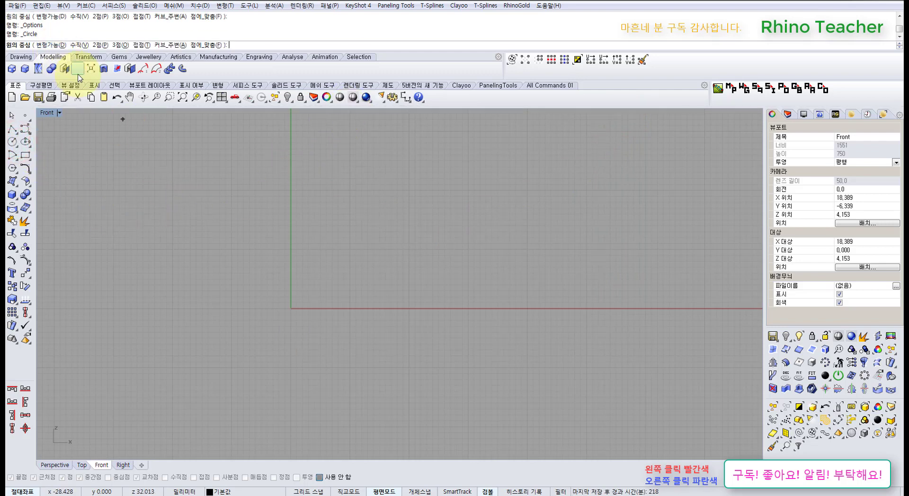
{"action": "left_click", "coordinate": [221, 97]}
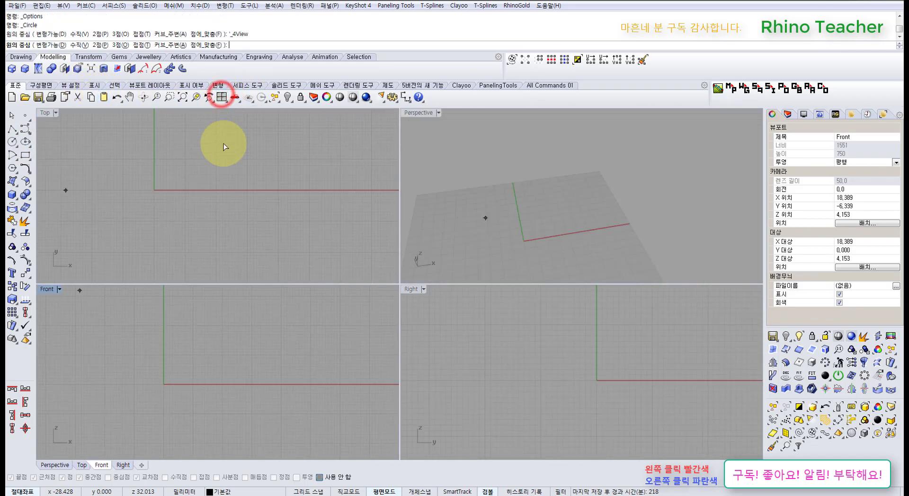
{"action": "double_click", "coordinate": [47, 290]}
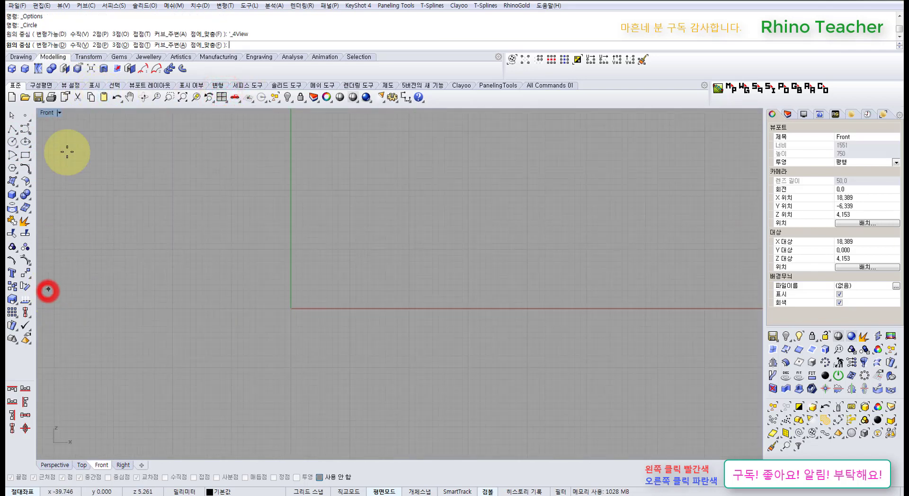
{"action": "left_click", "coordinate": [46, 44]}
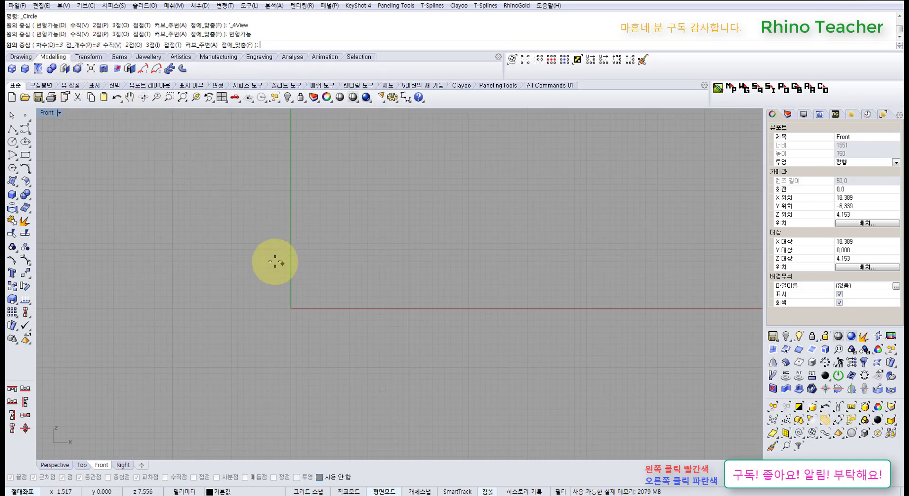
{"action": "type", "text": "0"}
{"action": "key", "text": "Return"}
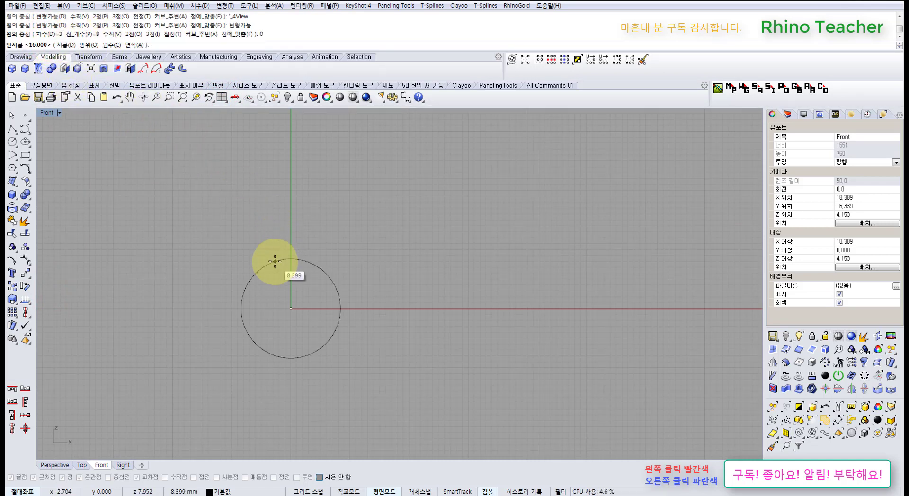
{"action": "left_click", "coordinate": [65, 45]}
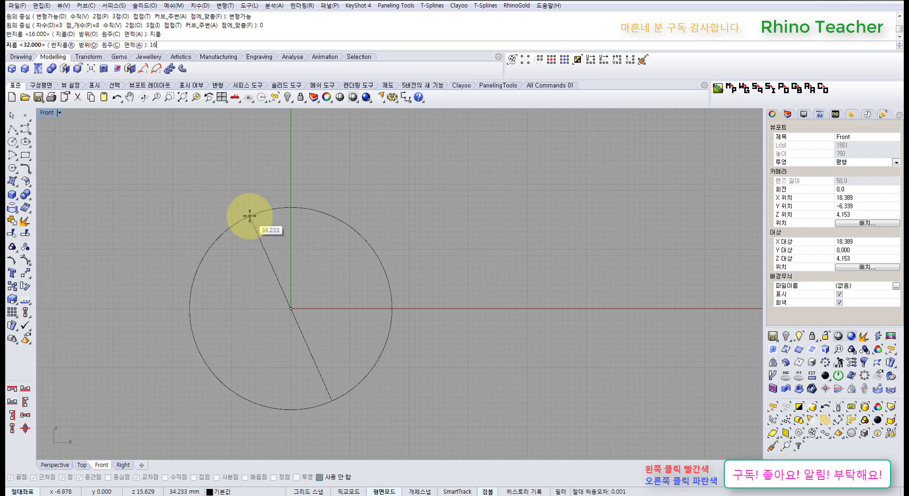
{"action": "key", "text": "Return"}
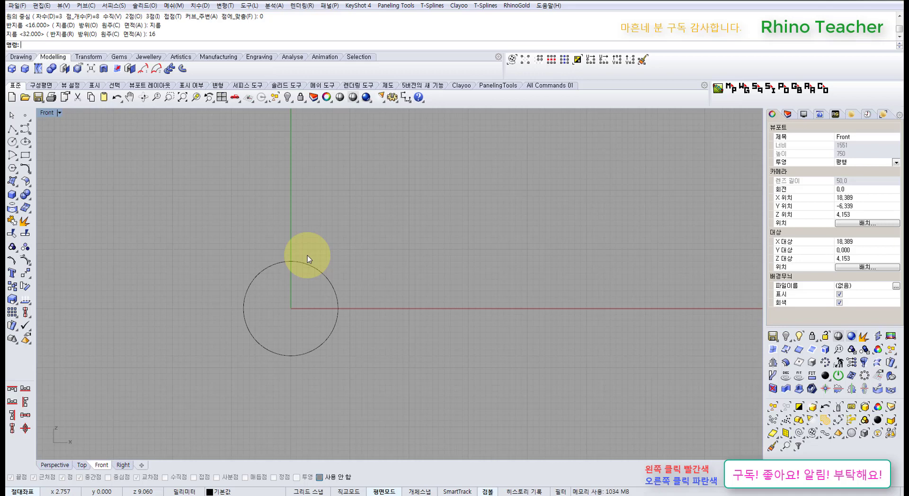
{"action": "left_click", "coordinate": [308, 258]}
{"action": "key", "text": "Delete"}
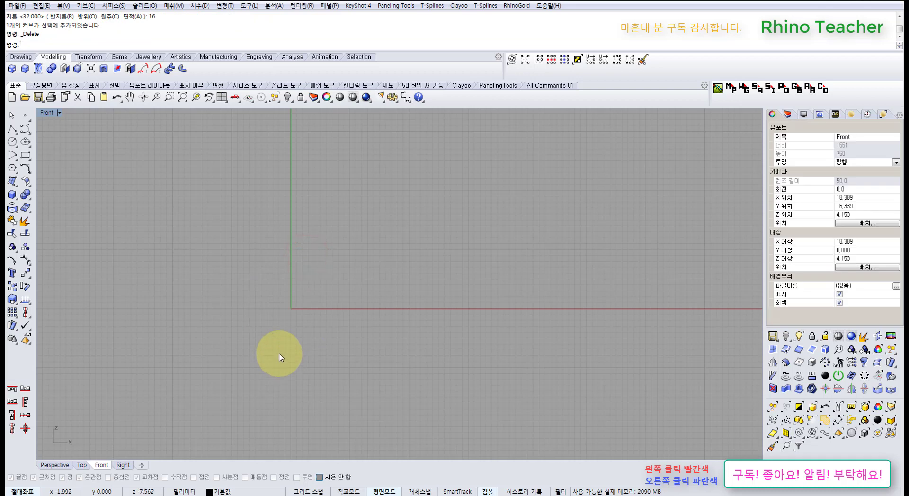
Step: Try the C alias for a circle centred at 0, cancelling before the diameter is entered
{"action": "key", "text": "Return"}
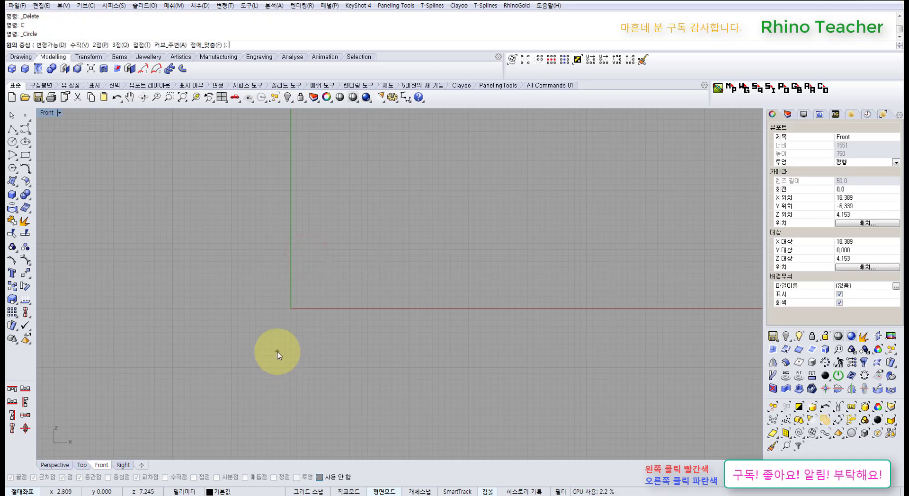
{"action": "key", "text": "Return"}
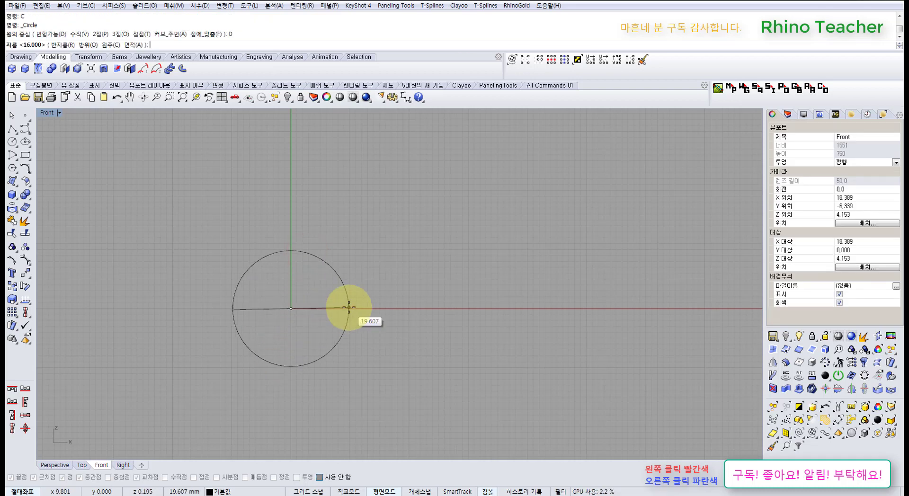
{"action": "key", "text": "Escape"}
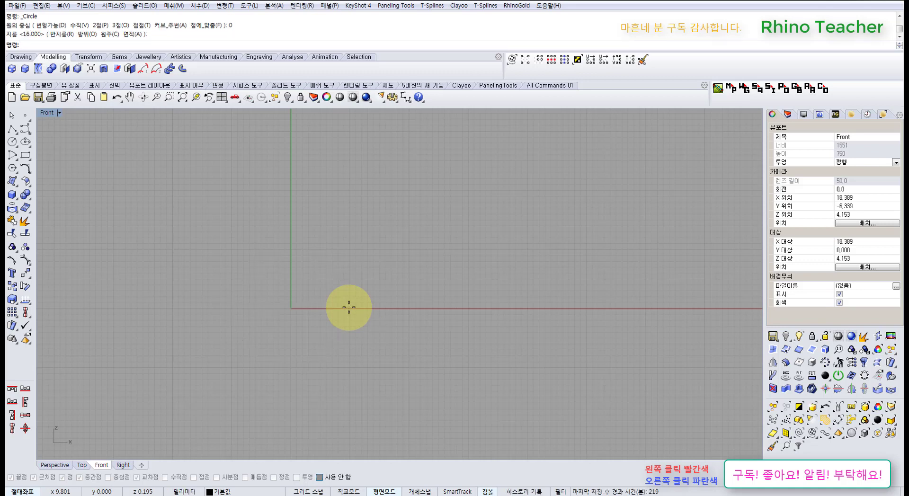
Step: Review the alias command macros in the Rhino options, and open the MacroEditor
{"action": "left_click", "coordinate": [392, 97]}
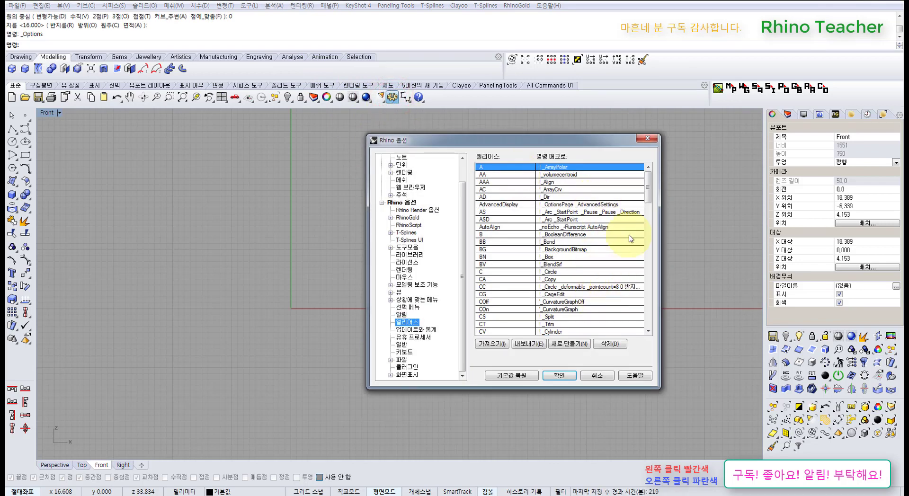
{"action": "left_click", "coordinate": [595, 376]}
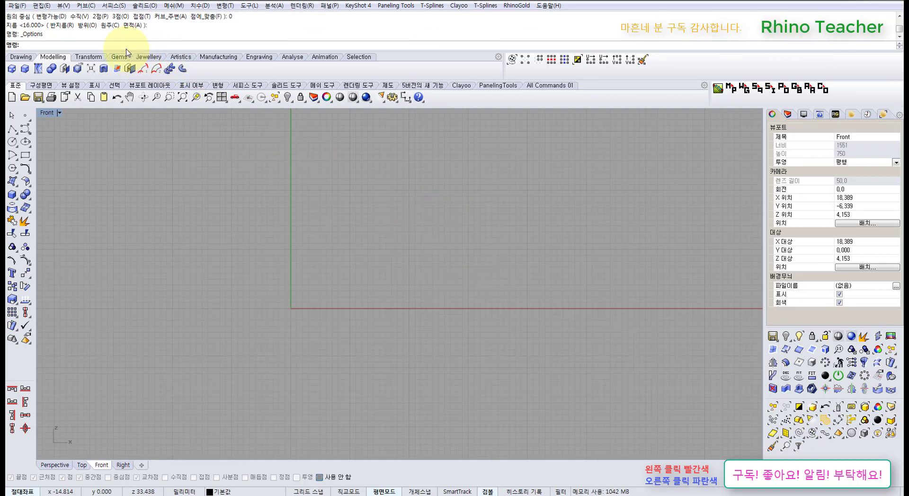
{"action": "type", "text": "acroEditor"}
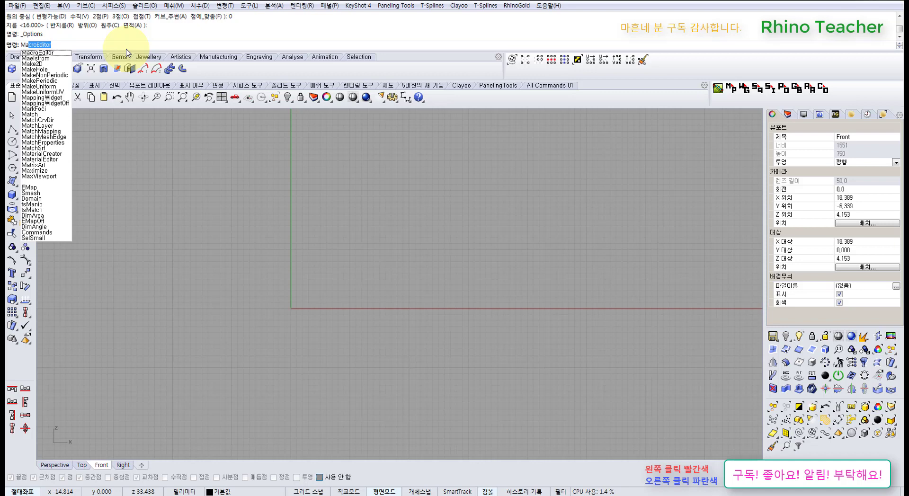
{"action": "left_click", "coordinate": [51, 56]}
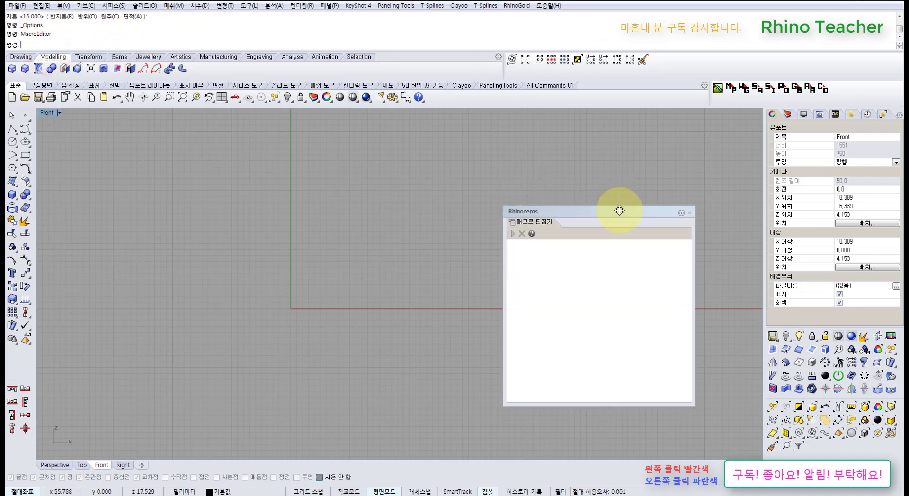
Step: Reposition the macro editor over the Front view and enter the macro "! _Circle"
{"action": "left_click_drag", "start_coordinate": [618, 209], "coordinate": [486, 186]}
{"action": "left_click", "coordinate": [459, 237]}
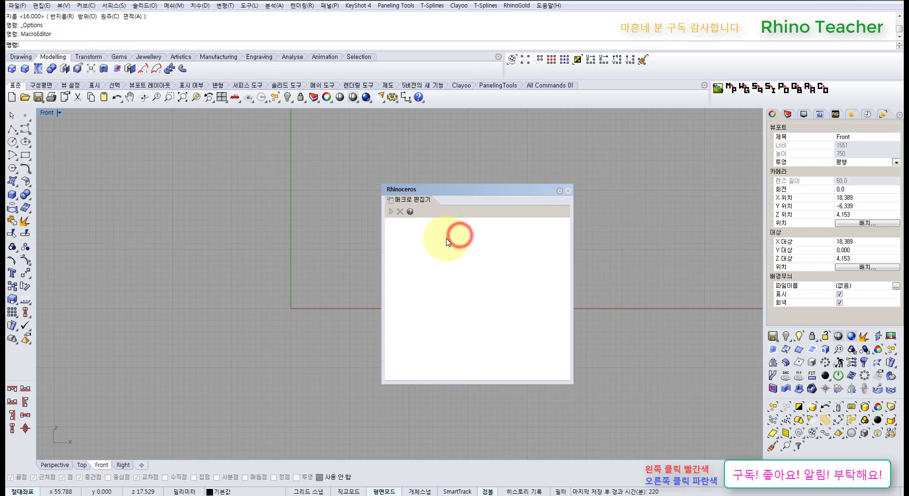
{"action": "left_click_drag", "start_coordinate": [465, 188], "coordinate": [468, 190]}
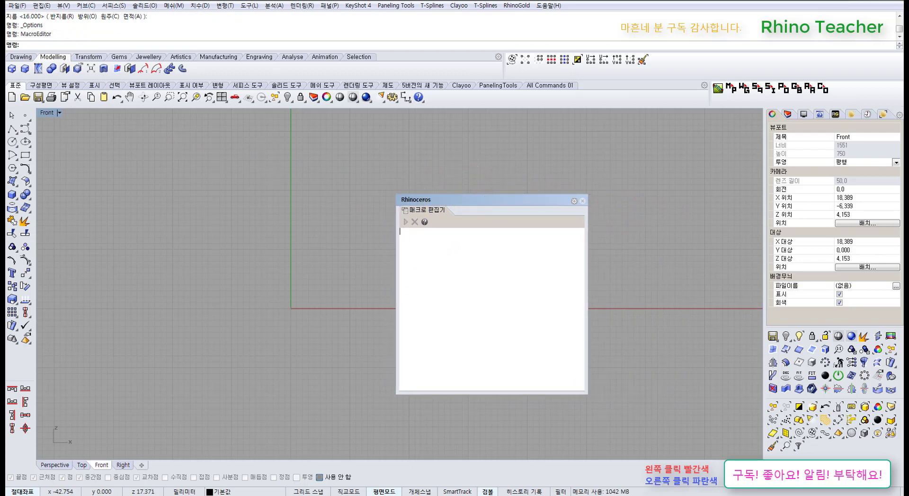
{"action": "key", "text": "alt+Tab"}
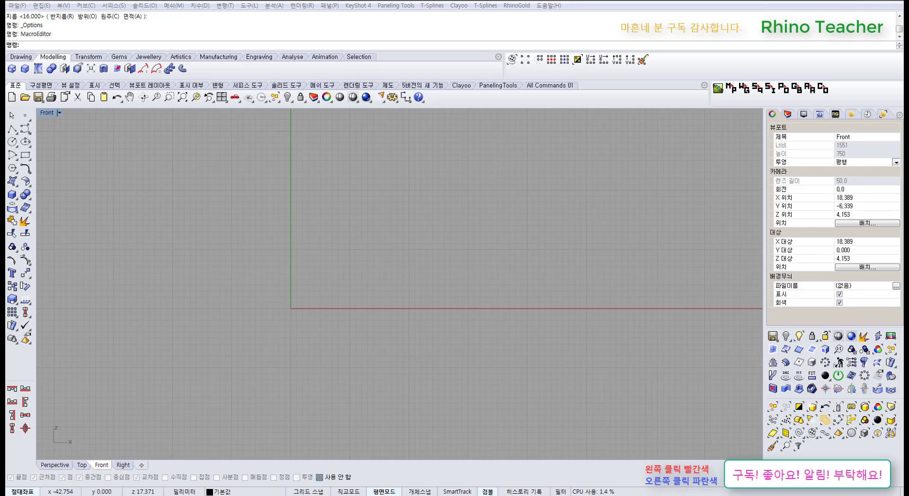
{"action": "left_click", "coordinate": [268, 297]}
{"action": "left_click", "coordinate": [469, 282]}
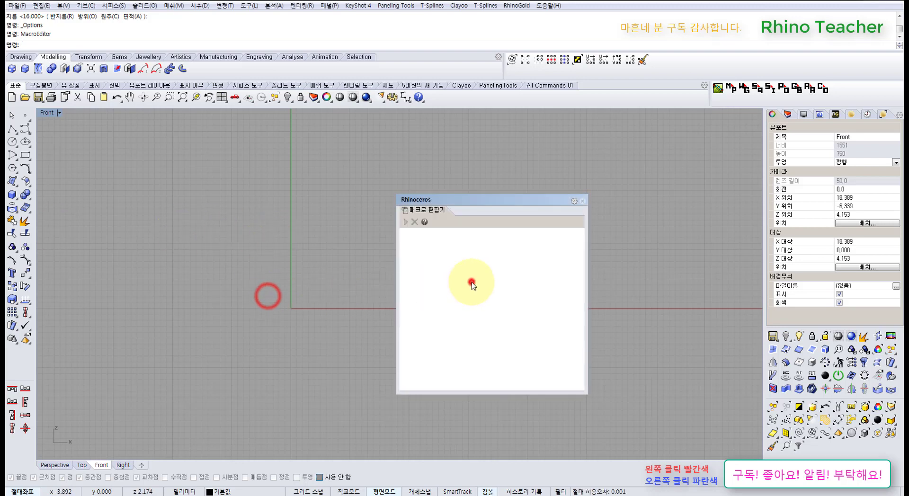
{"action": "type", "text": "! _Circle"}
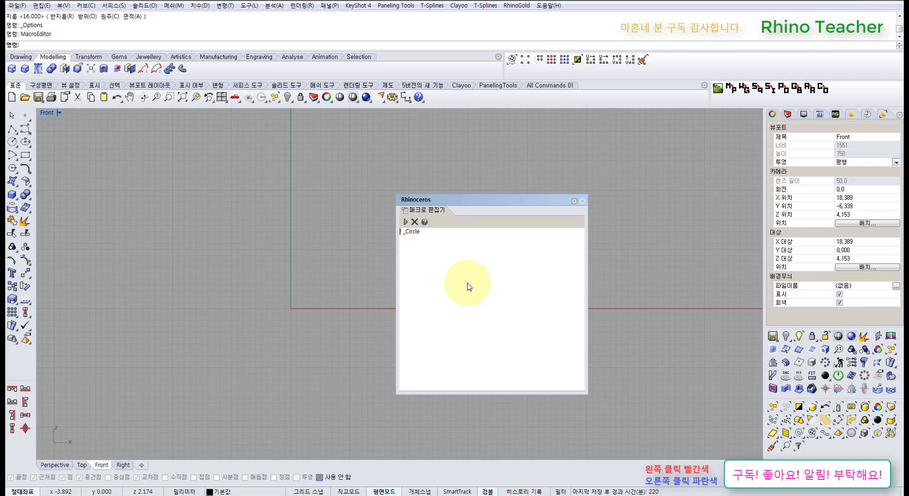
{"action": "left_click", "coordinate": [493, 257]}
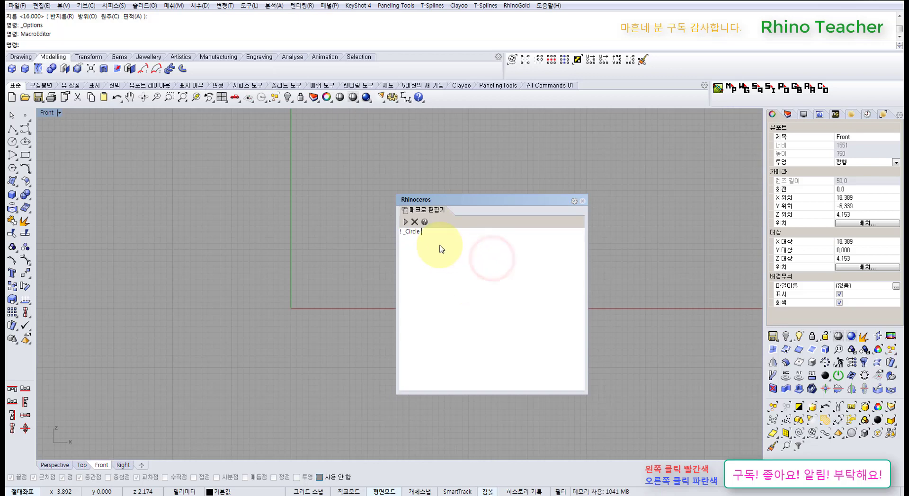
Step: Test the "! _Circle" macro twice from the macro editor, cancelling the circle command each time
{"action": "left_click_drag", "start_coordinate": [475, 198], "coordinate": [534, 200]}
{"action": "left_click", "coordinate": [520, 274]}
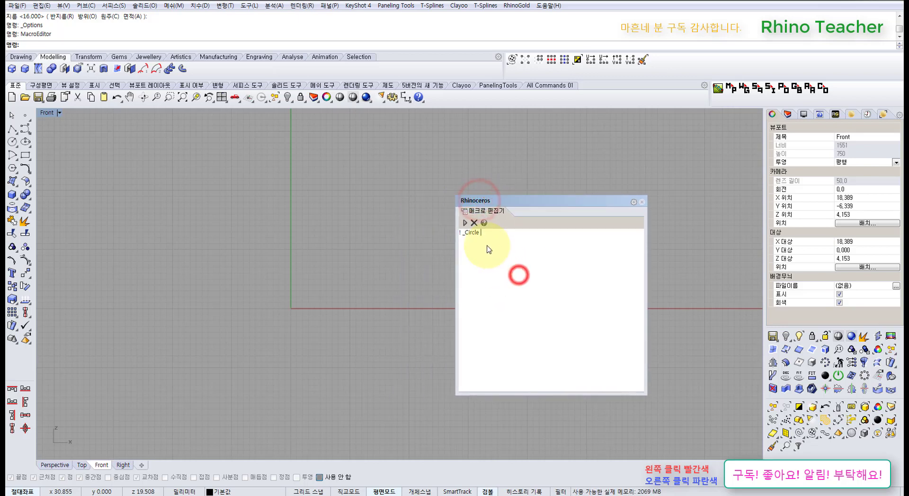
{"action": "left_click", "coordinate": [465, 223]}
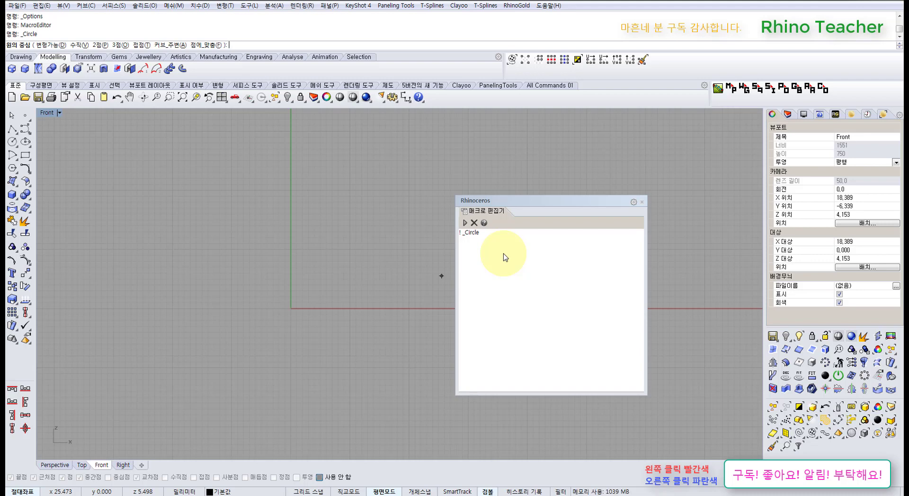
{"action": "key", "text": "Escape"}
{"action": "left_click", "coordinate": [465, 222]}
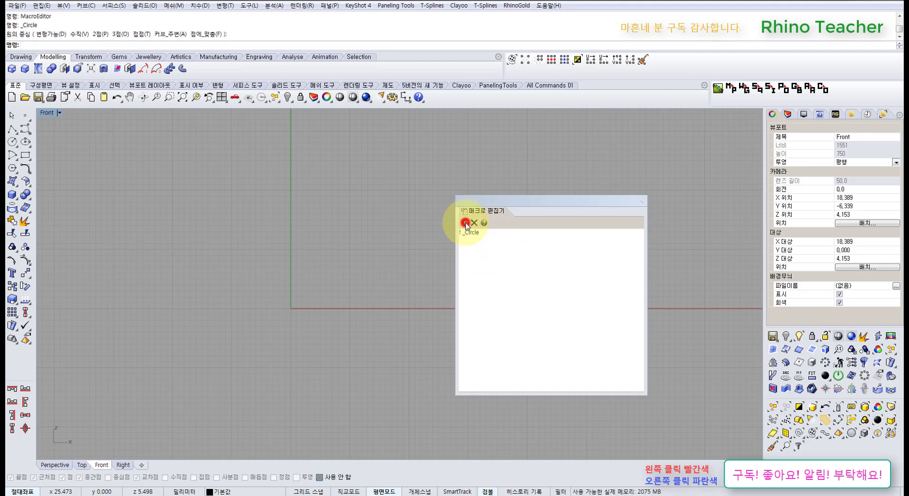
{"action": "left_click", "coordinate": [487, 264]}
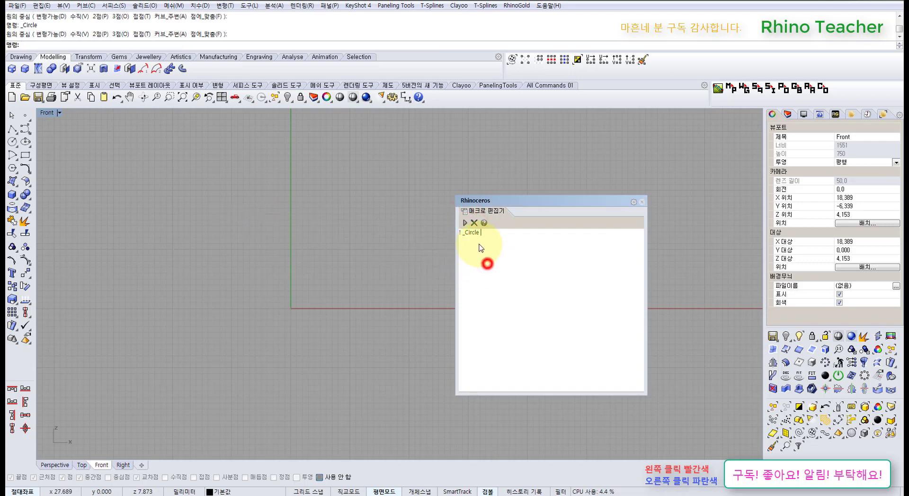
Step: Clear the macro editor and re-enter "! _Circle" on its first line, without a blank line above
{"action": "left_click", "coordinate": [474, 223]}
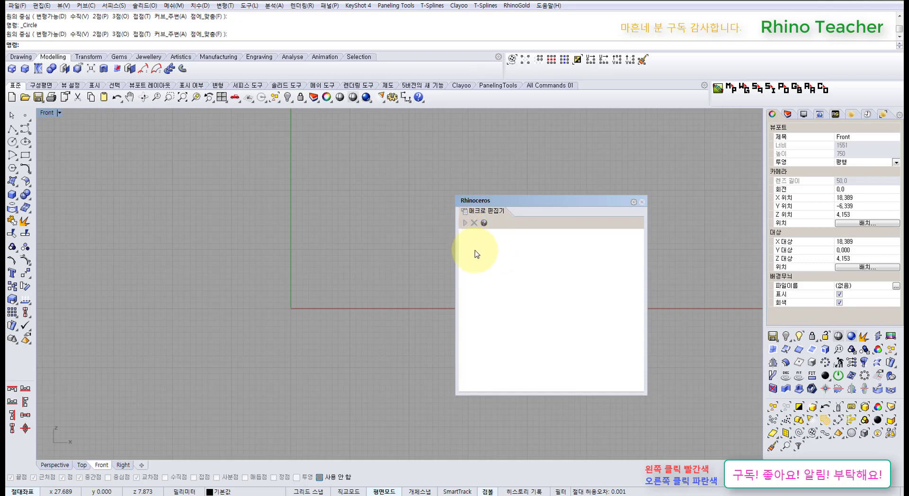
{"action": "left_click", "coordinate": [489, 254]}
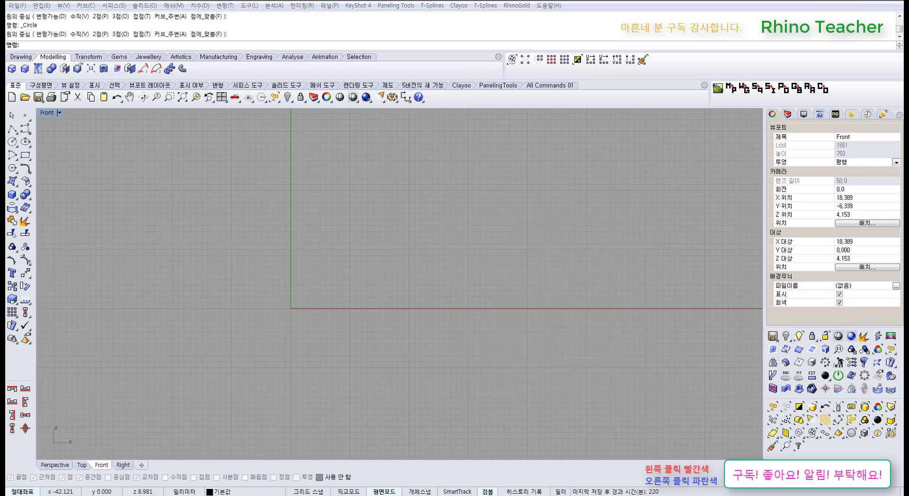
{"action": "left_click", "coordinate": [488, 405]}
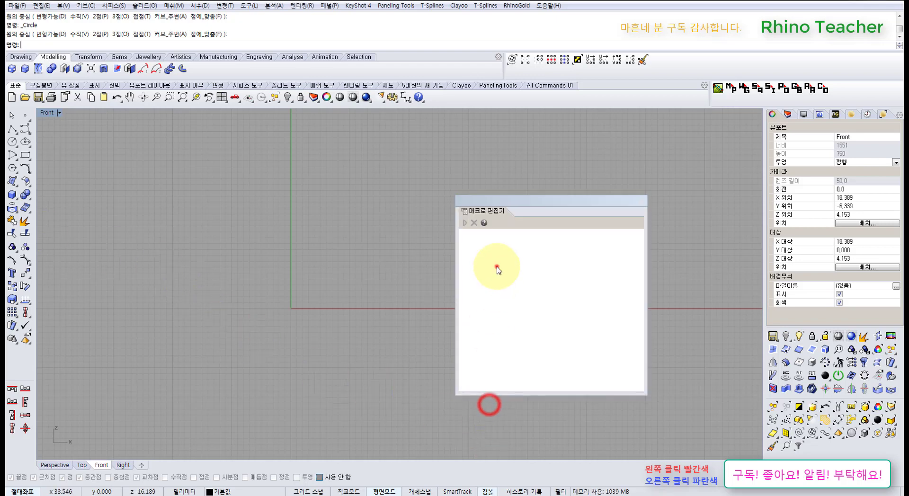
{"action": "left_click", "coordinate": [496, 267]}
{"action": "type", "text": "! _Circle"}
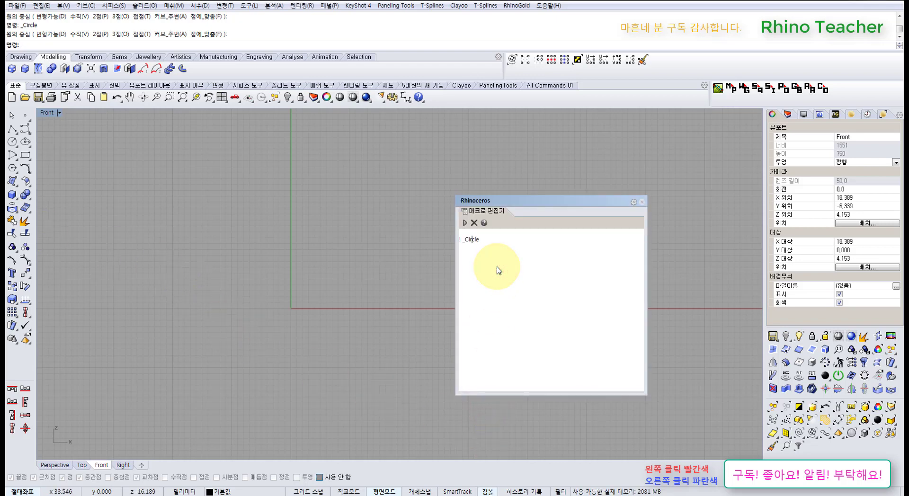
{"action": "key", "text": "BackSpace"}
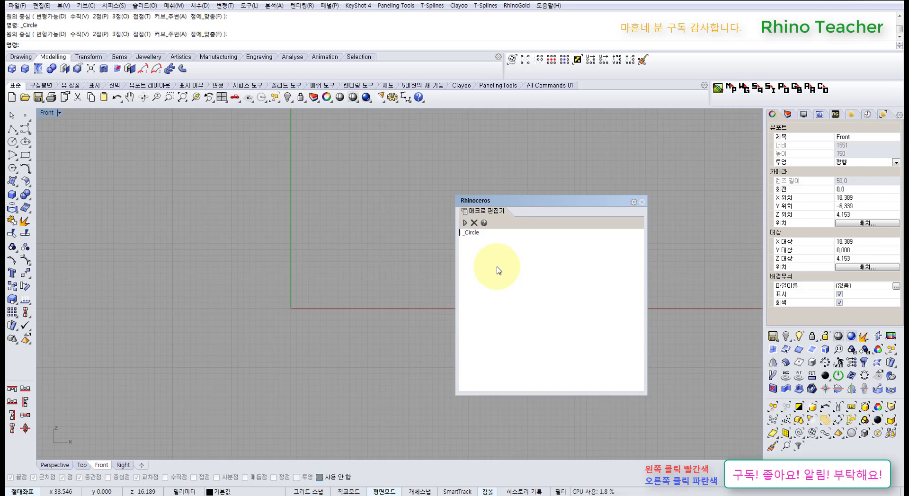
{"action": "left_click", "coordinate": [497, 267]}
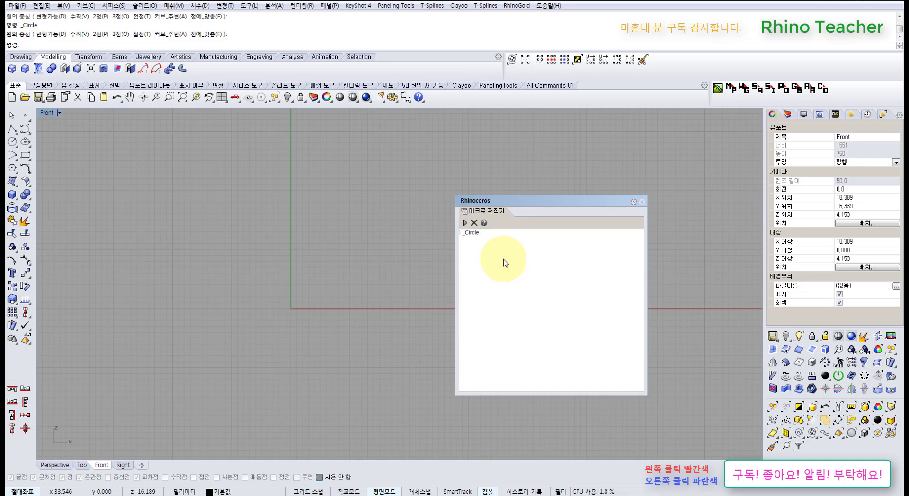
Step: Try appending the Korean deformable option (변형) to the circle macro, remove it, and close the macro editor
{"action": "left_click", "coordinate": [504, 260]}
{"action": "left_click", "coordinate": [506, 258]}
{"action": "type", "text": "sgud"}
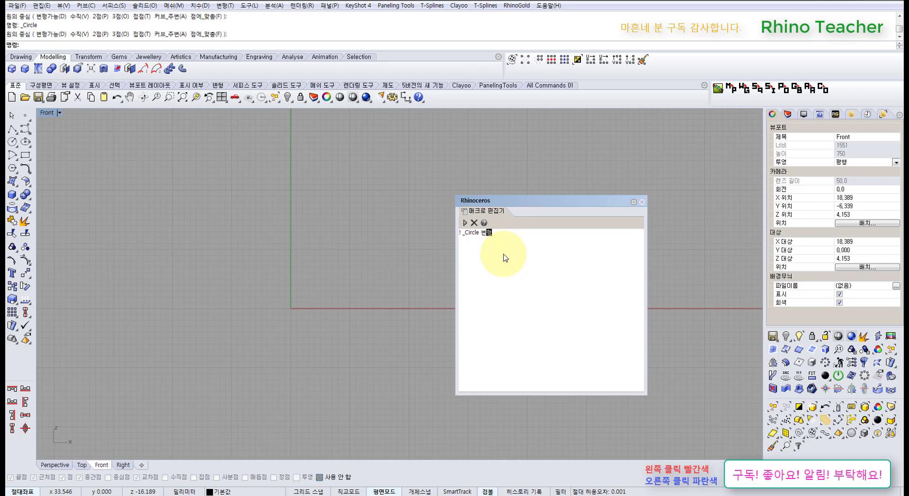
{"action": "type", "text": "r"}
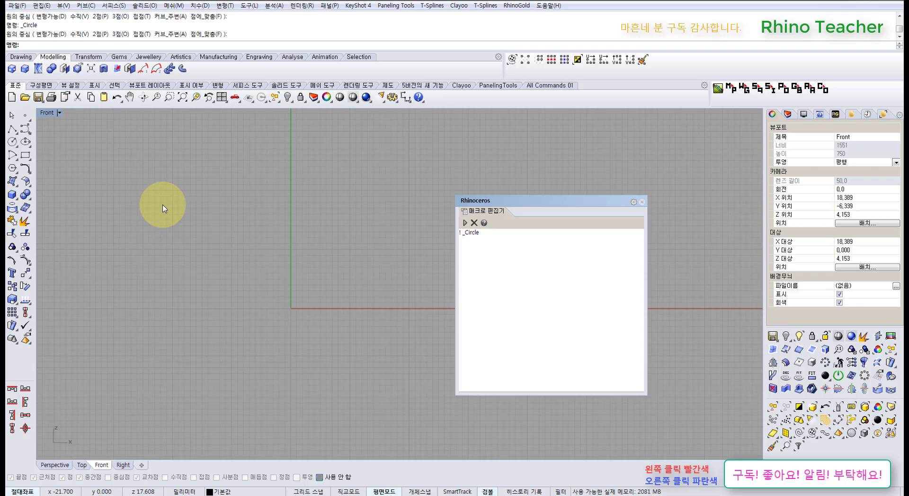
{"action": "left_click", "coordinate": [642, 202]}
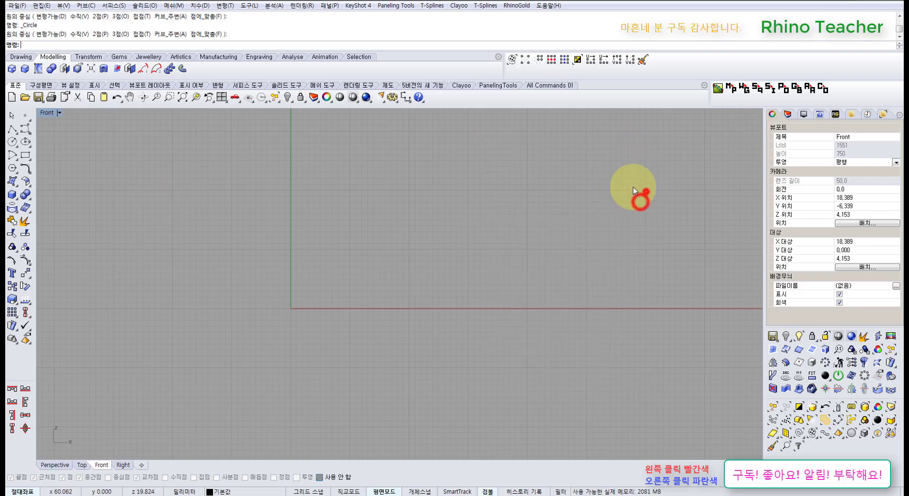
Step: Look through the alerts, general and grid pages of the Rhino options for the display language setting, and close the options
{"action": "left_click", "coordinate": [391, 98]}
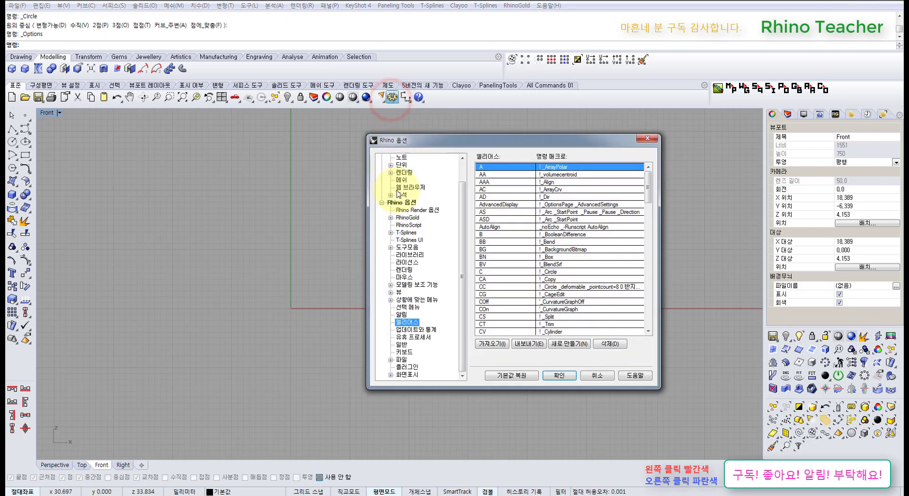
{"action": "left_click_drag", "start_coordinate": [463, 226], "coordinate": [459, 204]}
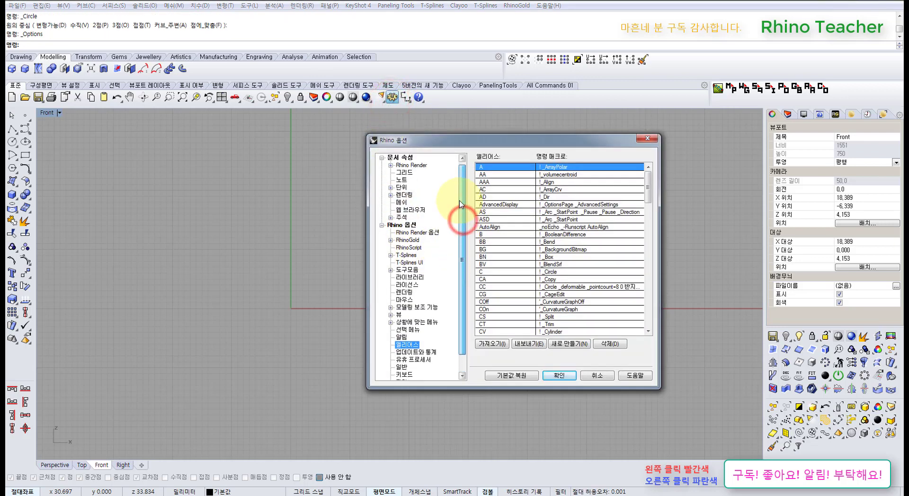
{"action": "left_click", "coordinate": [403, 336]}
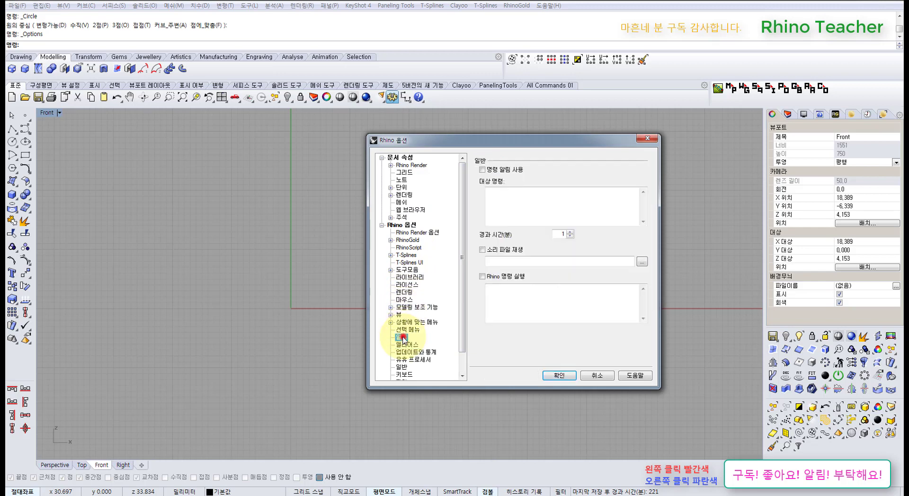
{"action": "left_click", "coordinate": [402, 367]}
{"action": "left_click", "coordinate": [404, 173]}
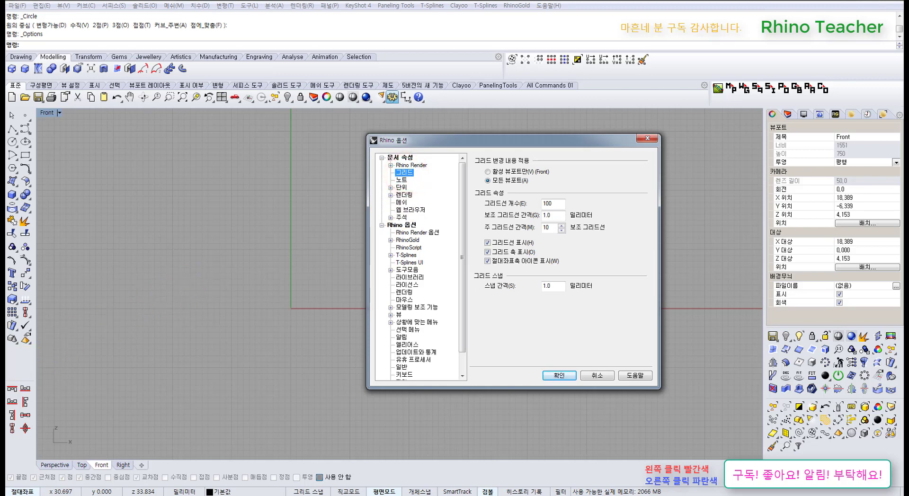
{"action": "key", "text": "Return"}
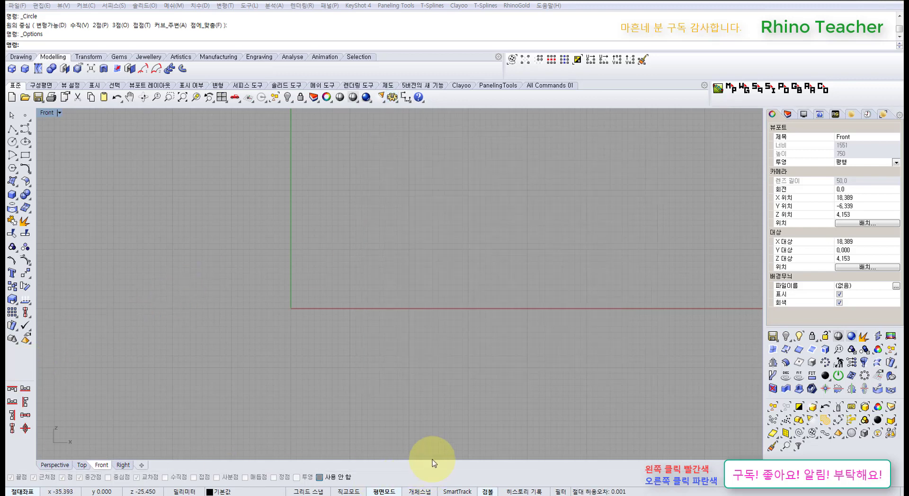
{"action": "left_click", "coordinate": [442, 421]}
{"action": "left_click", "coordinate": [451, 406]}
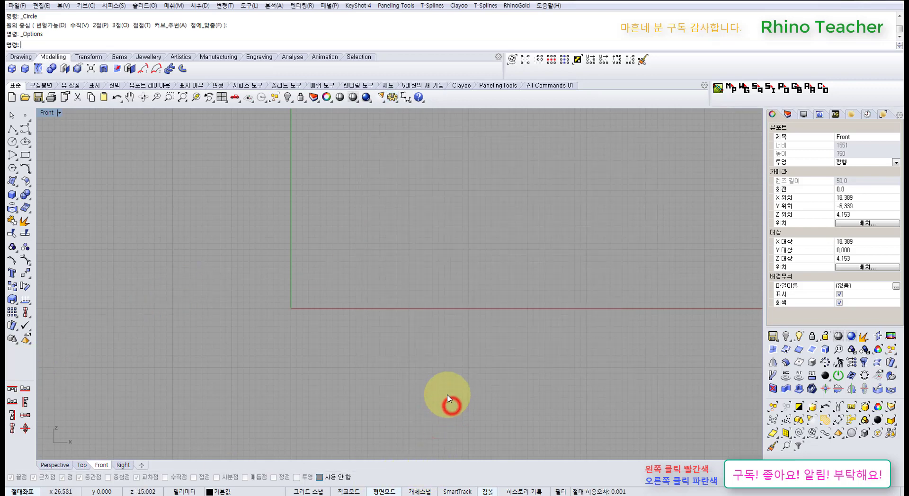
Step: Choose English (United States) as the display language in the Rhino appearance options, and discard the change
{"action": "left_click", "coordinate": [392, 97]}
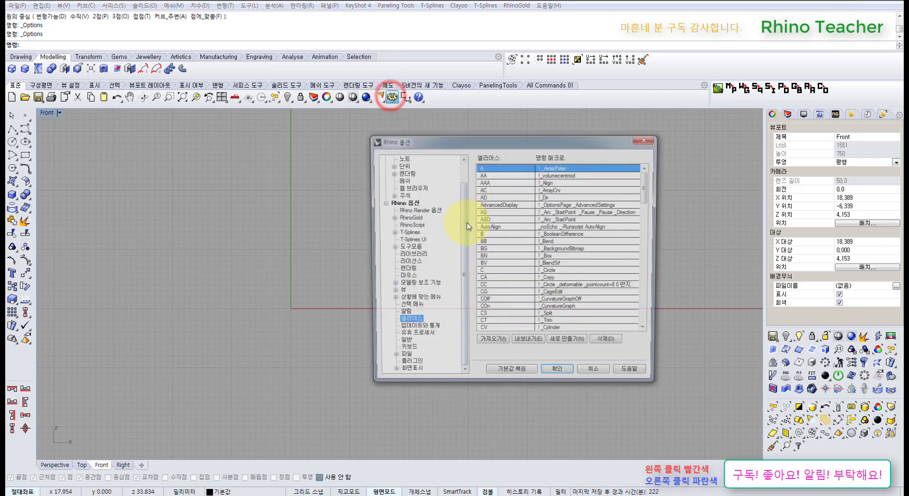
{"action": "left_click", "coordinate": [413, 375]}
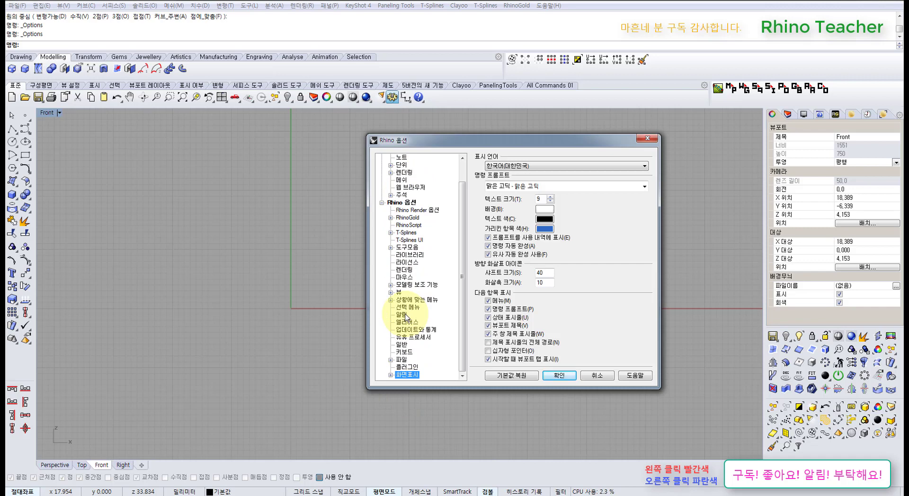
{"action": "left_click", "coordinate": [533, 166]}
{"action": "left_click", "coordinate": [528, 174]}
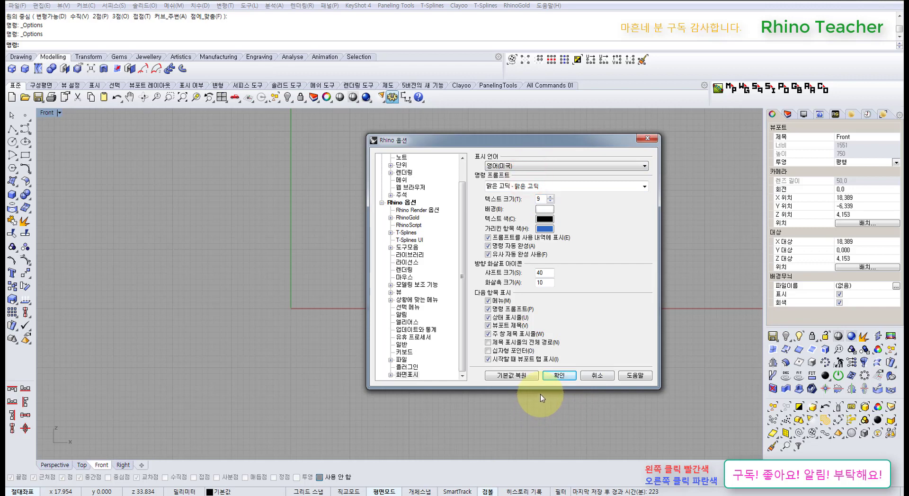
{"action": "left_click", "coordinate": [600, 377]}
Step: Start a circle with the Deformable option in the Front view, cancelling before its centre is placed
{"action": "left_click", "coordinate": [291, 289]}
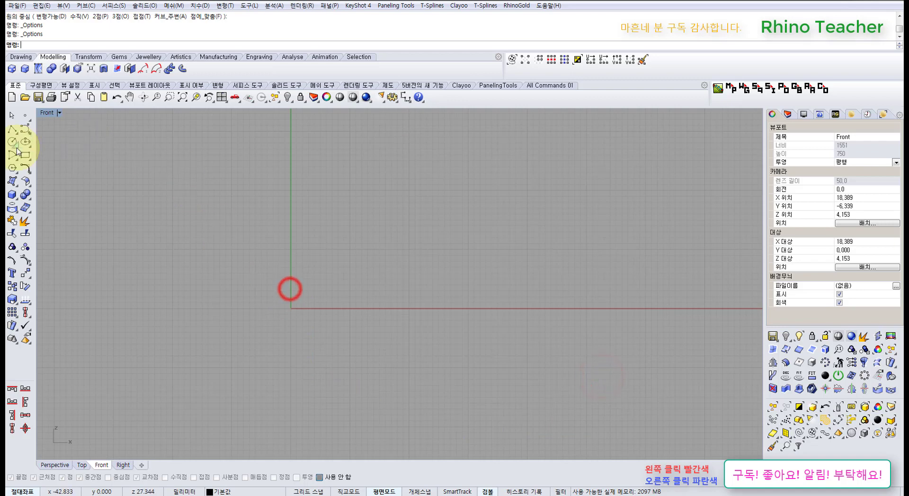
{"action": "left_click", "coordinate": [13, 141]}
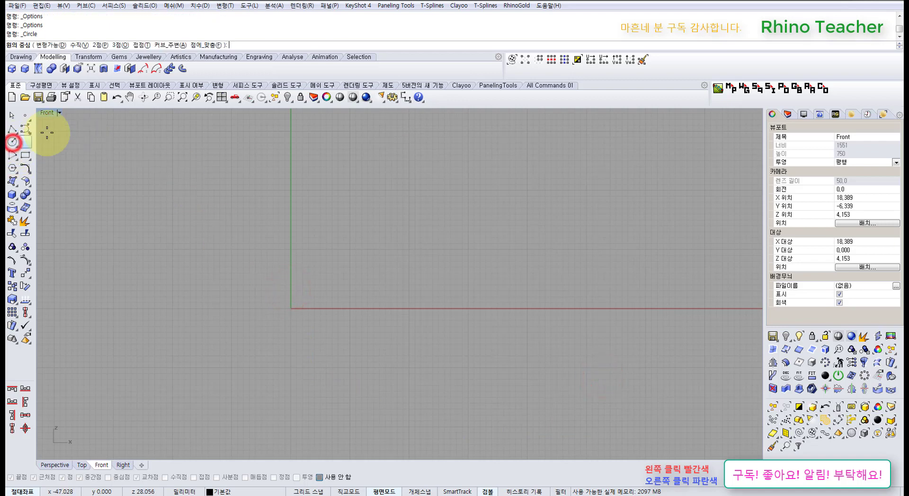
{"action": "left_click", "coordinate": [52, 46]}
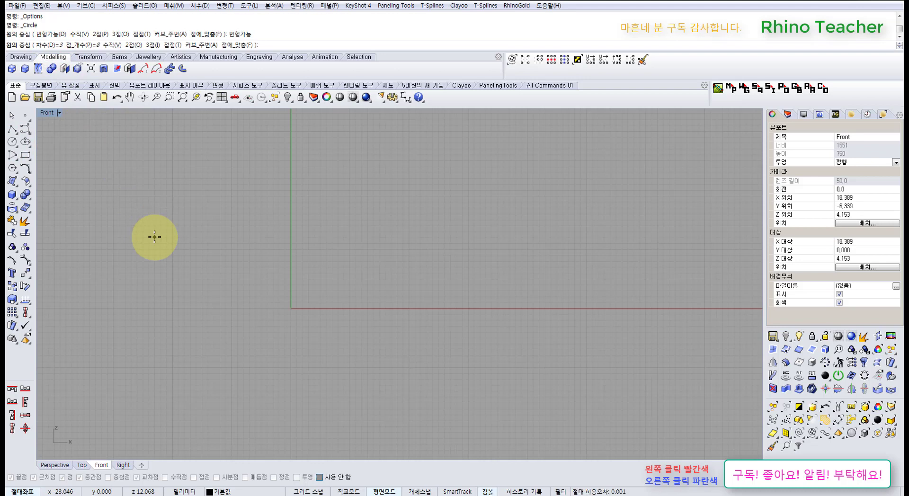
{"action": "right_click", "coordinate": [234, 281]}
{"action": "left_click", "coordinate": [425, 266]}
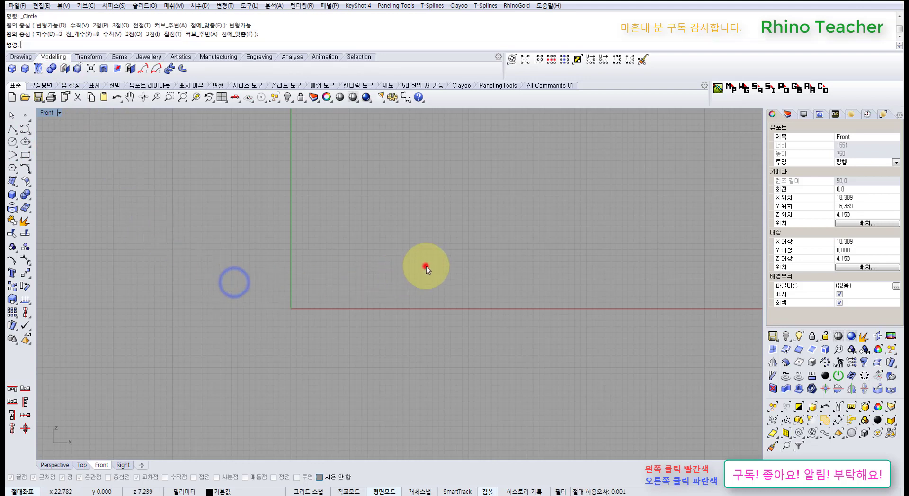
{"action": "left_click", "coordinate": [392, 97]}
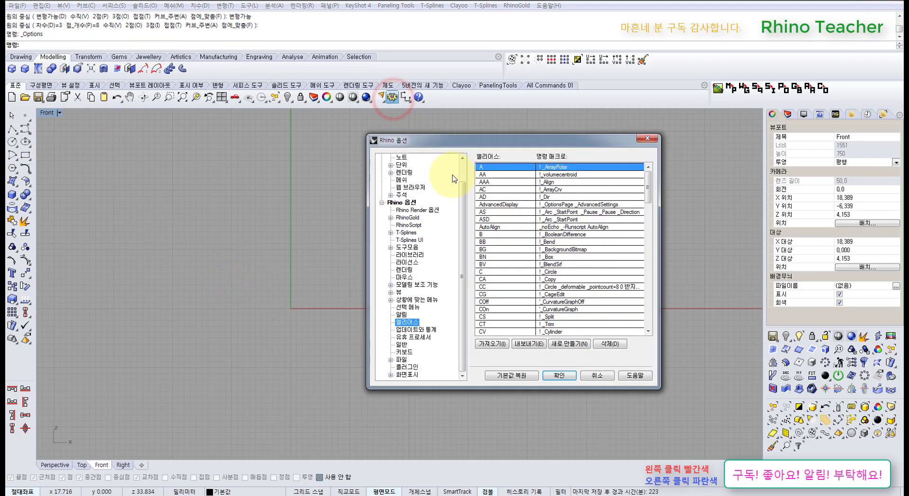
{"action": "left_click", "coordinate": [596, 377]}
{"action": "left_click", "coordinate": [310, 256]}
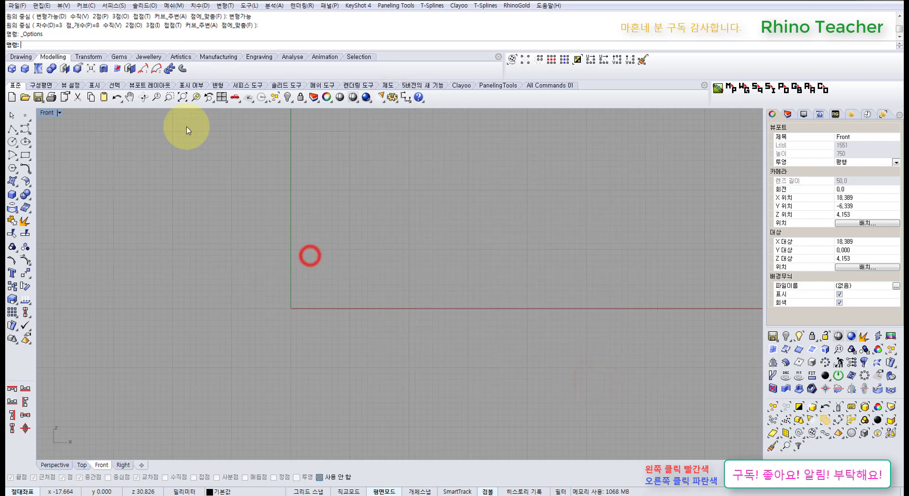
{"action": "left_click", "coordinate": [143, 45]}
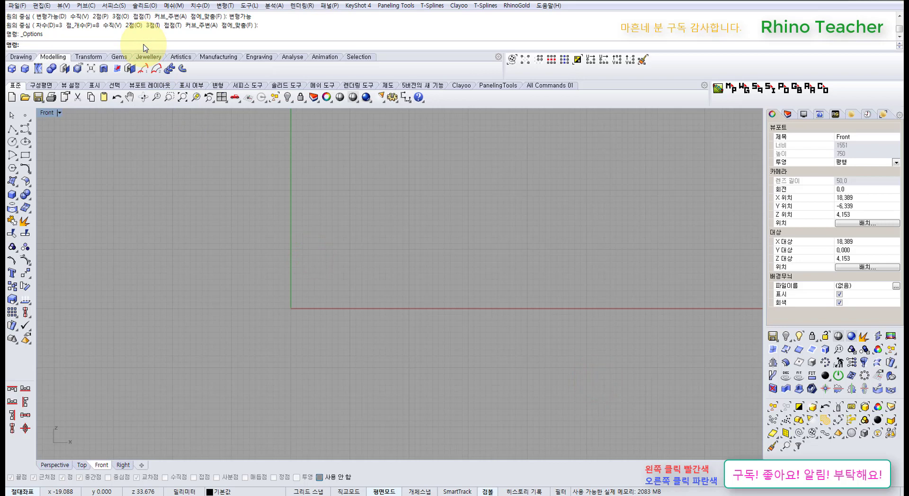
Step: Open the macro editor and append the _deformable option to the ! _Circle macro
{"action": "key", "text": "BackSpace"}
{"action": "key", "text": "Delete"}
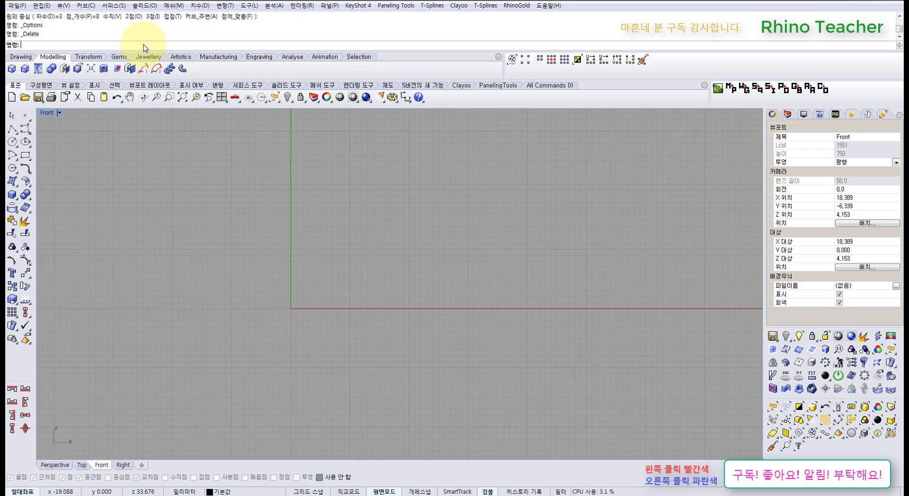
{"action": "type", "text": "MacroEditor"}
{"action": "key", "text": "Return"}
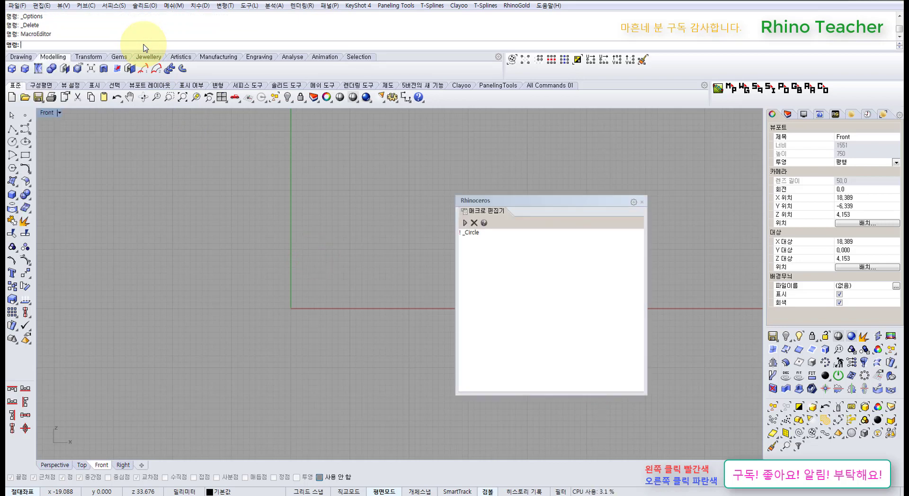
{"action": "left_click", "coordinate": [509, 245]}
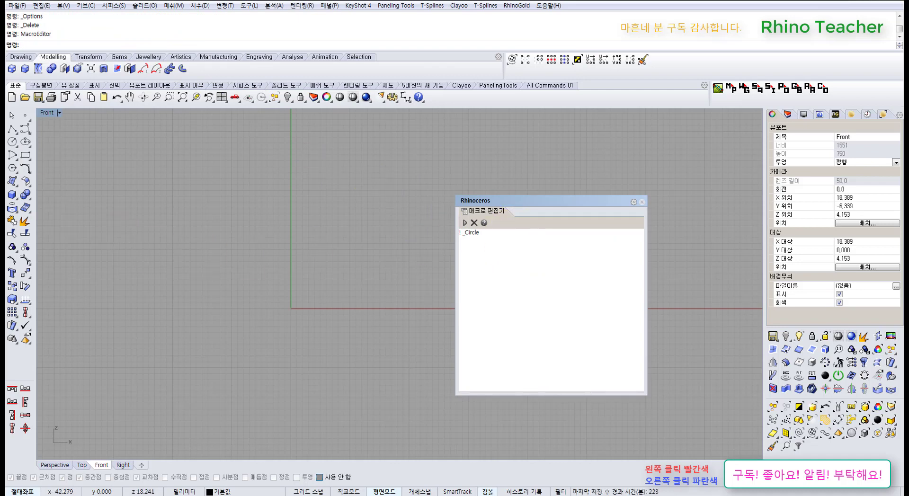
{"action": "key", "text": "alt+Tab"}
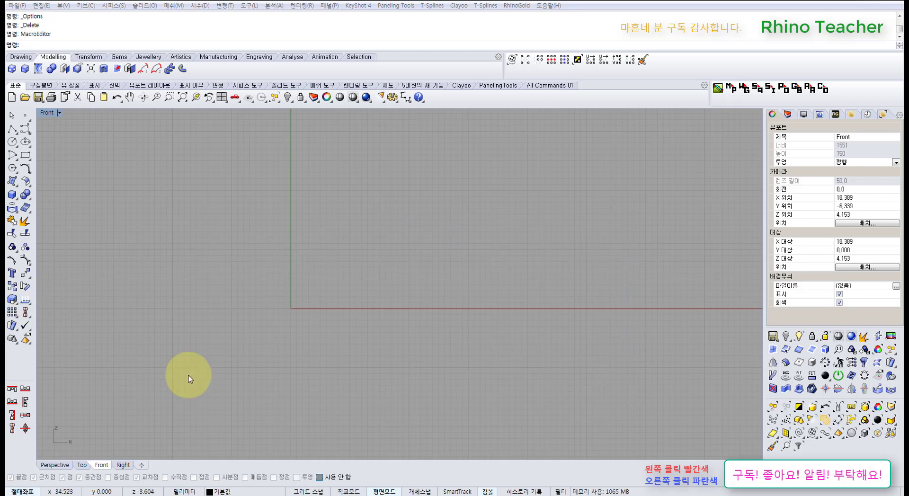
{"action": "left_click", "coordinate": [329, 372]}
{"action": "left_click", "coordinate": [516, 244]}
{"action": "left_click", "coordinate": [514, 241]}
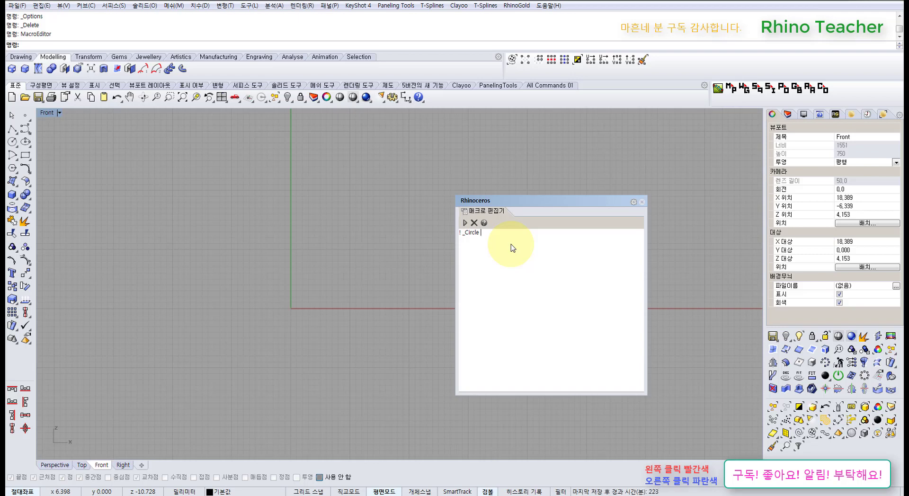
{"action": "type", "text": "_deformable"}
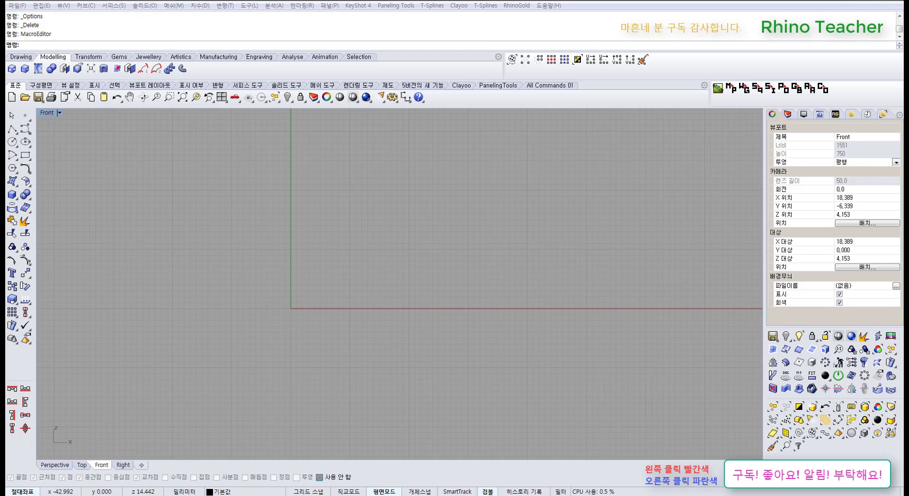
Step: Add the option _pointcount=8 after _deformable in the circle macro
{"action": "left_click", "coordinate": [413, 429]}
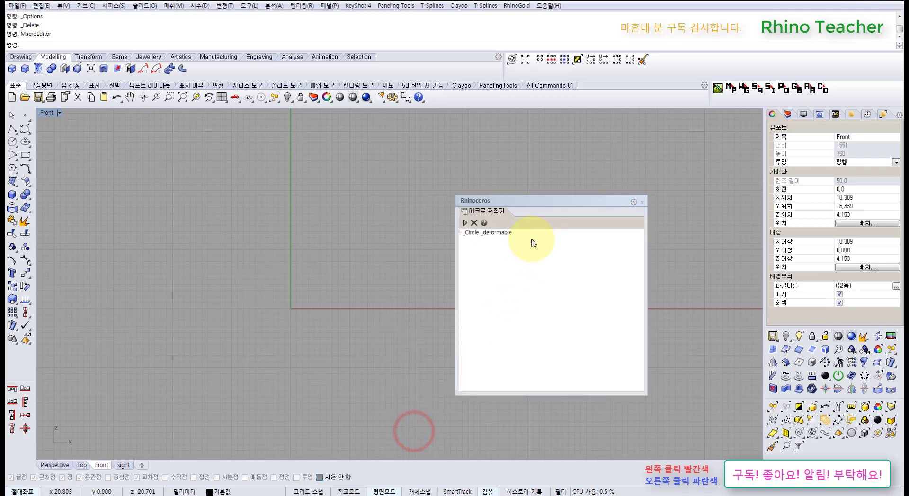
{"action": "left_click", "coordinate": [532, 241]}
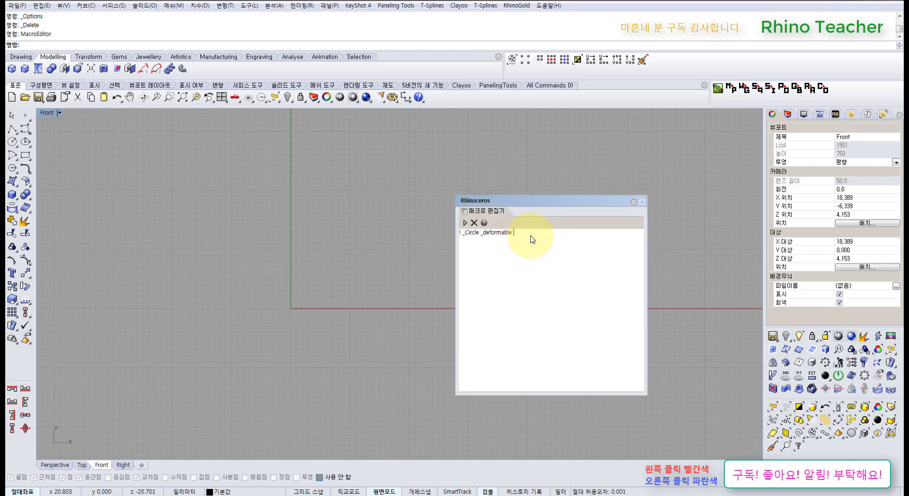
{"action": "type", "text": "_pointcount=8"}
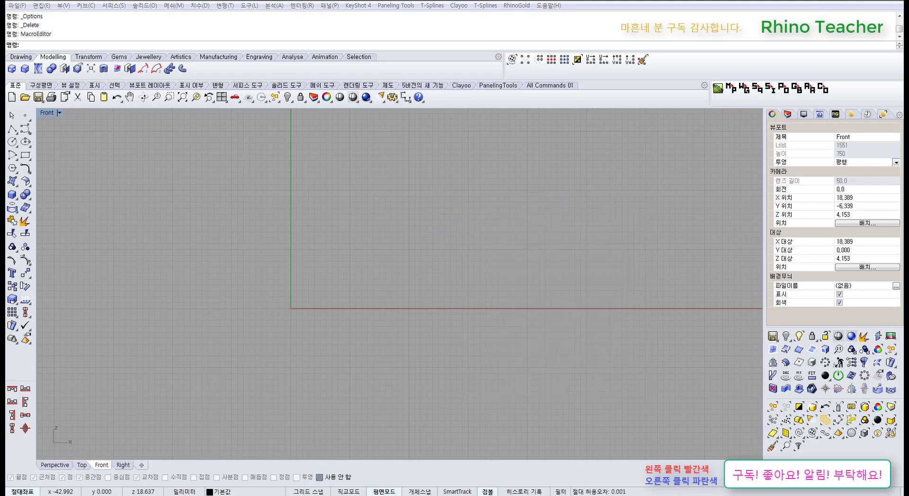
Step: Extend the circle macro with the centre 0 and the Korean radius option 반지름 set to 16
{"action": "left_click", "coordinate": [407, 367]}
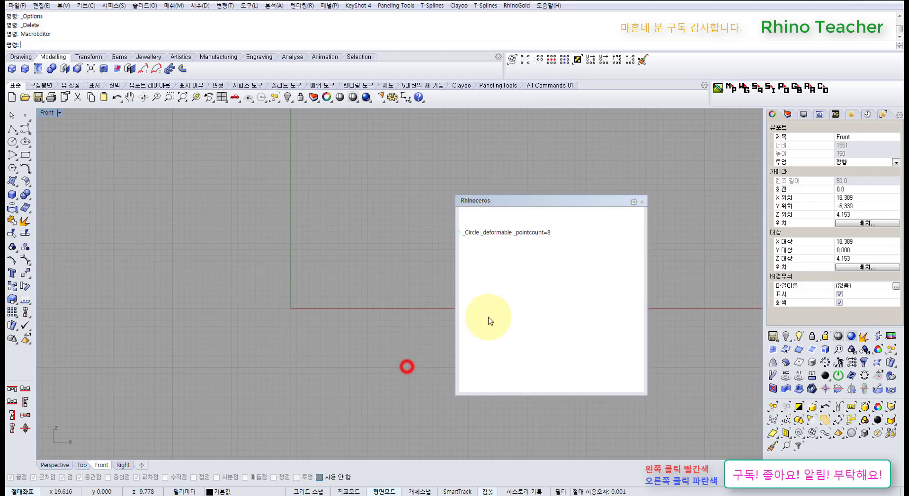
{"action": "left_click", "coordinate": [578, 245]}
{"action": "left_click", "coordinate": [577, 245]}
{"action": "type", "text": "0 반지름 16"}
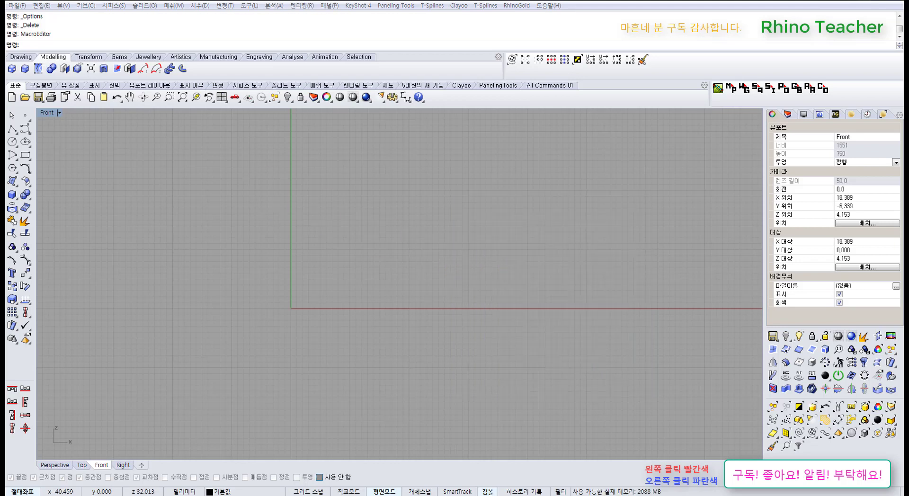
Step: Set the macro's radius to 8, run it, and display the control points of the resulting circle
{"action": "left_click", "coordinate": [331, 339]}
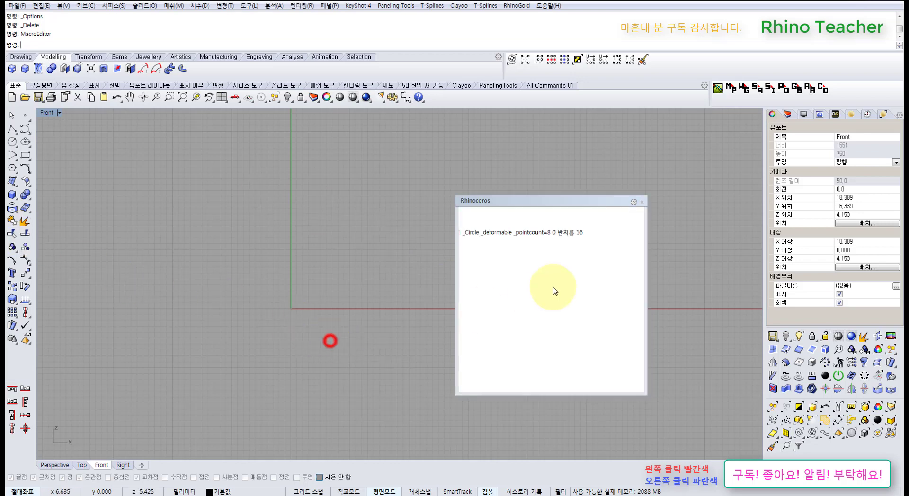
{"action": "left_click", "coordinate": [585, 238]}
{"action": "key", "text": "BackSpace"}
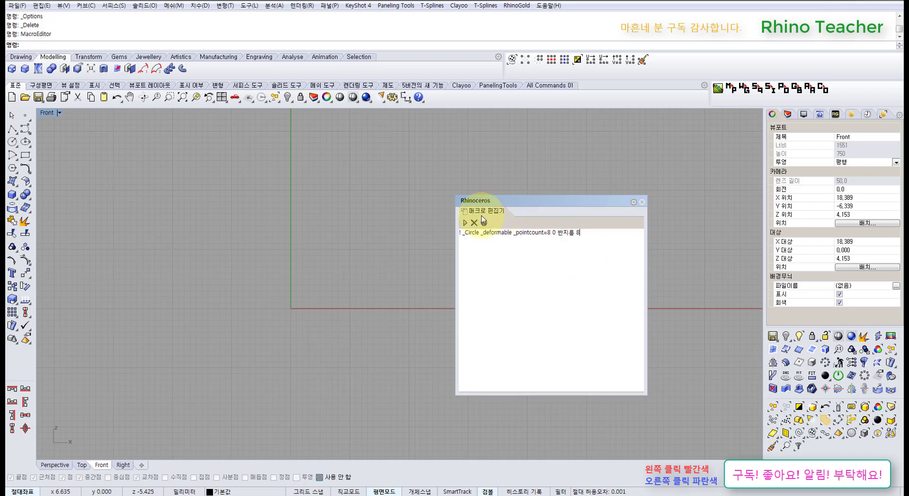
{"action": "left_click", "coordinate": [464, 223]}
{"action": "right_click_drag", "start_coordinate": [349, 298], "coordinate": [365, 259], "text": "ctrl"}
{"action": "left_click", "coordinate": [357, 254]}
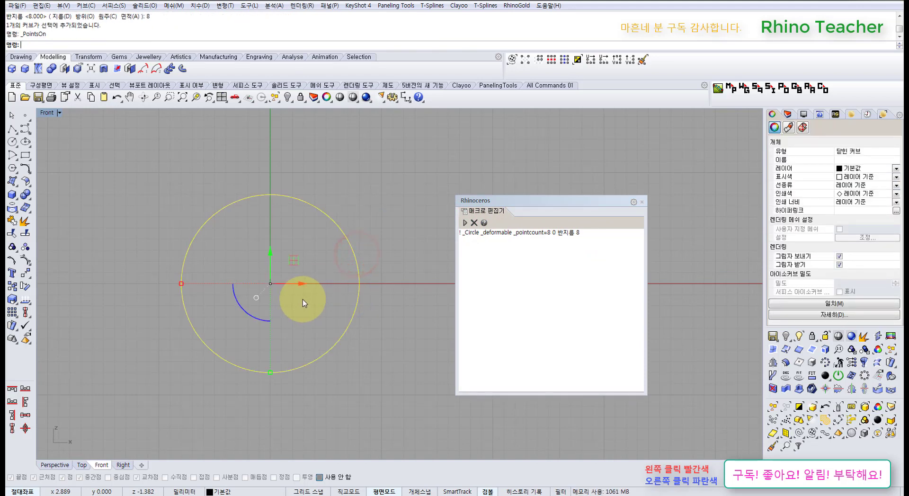
{"action": "key", "text": "F10"}
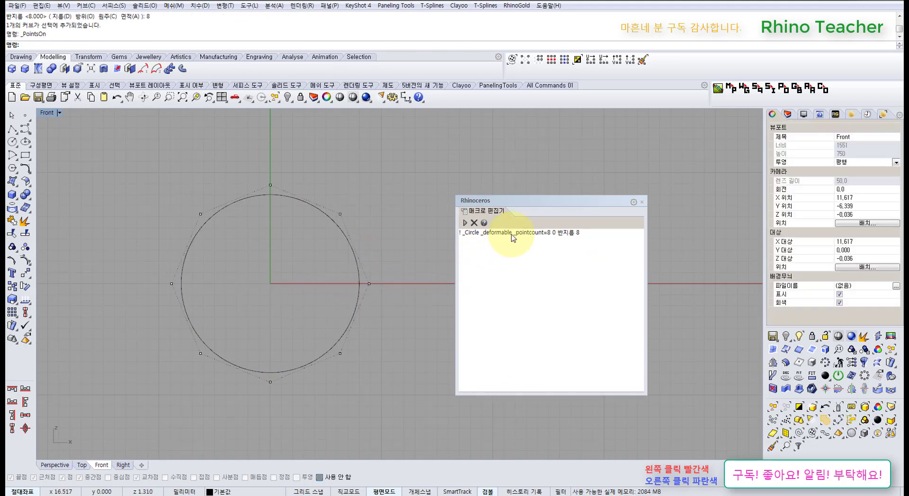
Step: Set the radius in the macro to 16 and run it to draw a second circle at the origin
{"action": "left_click", "coordinate": [578, 232]}
{"action": "left_click", "coordinate": [390, 245]}
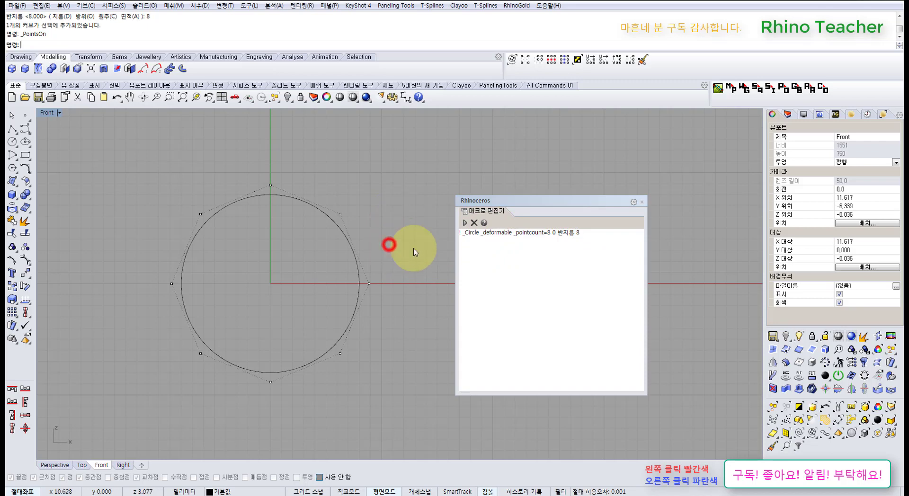
{"action": "left_click", "coordinate": [590, 234]}
{"action": "key", "text": "BackSpace"}
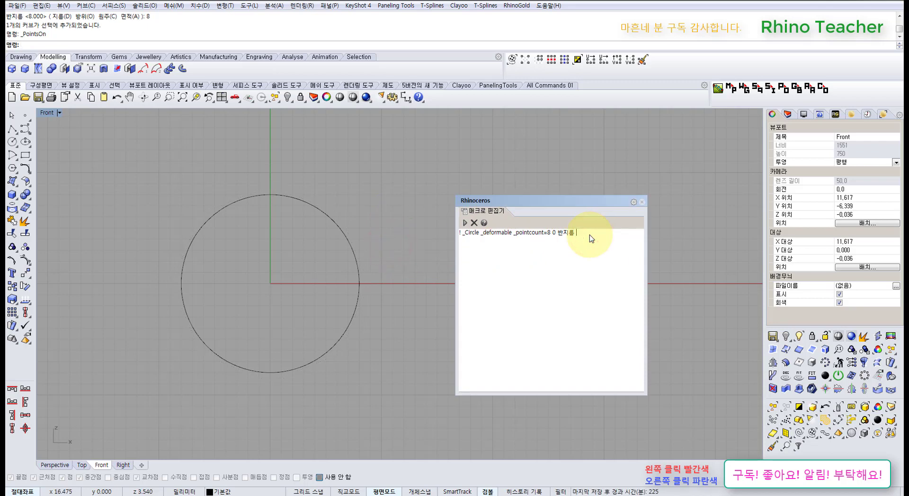
{"action": "type", "text": "16"}
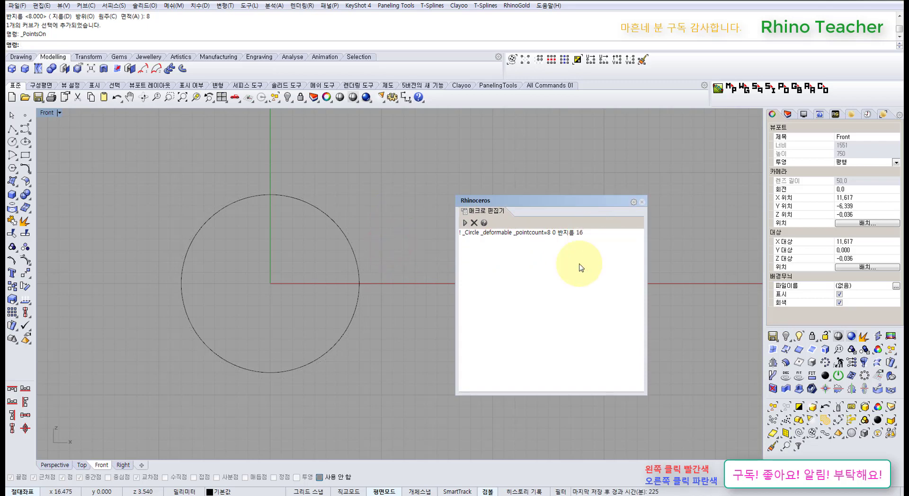
{"action": "left_click", "coordinate": [465, 223]}
{"action": "scroll", "coordinate": [397, 243], "scroll_direction": "down", "scroll_amount": 4}
{"action": "right_click_drag", "start_coordinate": [385, 258], "coordinate": [343, 284]}
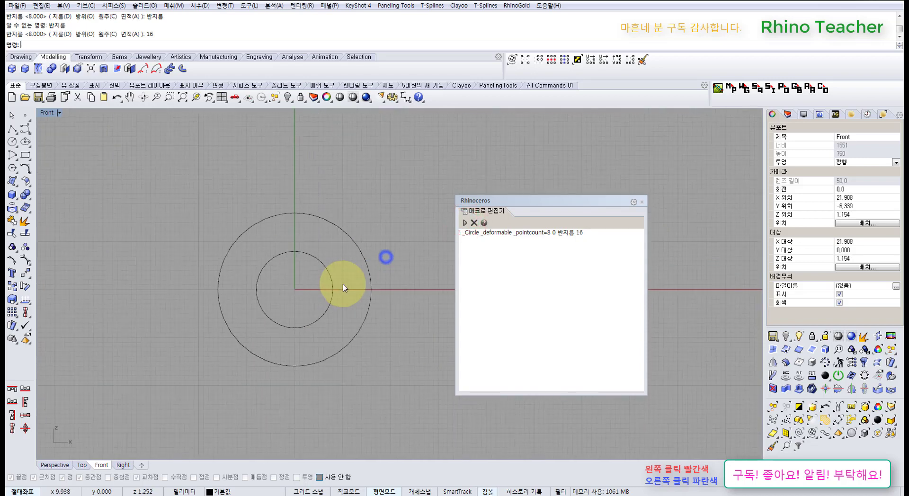
Step: Delete both concentric circles from the Front view
{"action": "left_click", "coordinate": [545, 269]}
{"action": "left_click_drag", "start_coordinate": [368, 230], "coordinate": [243, 329]}
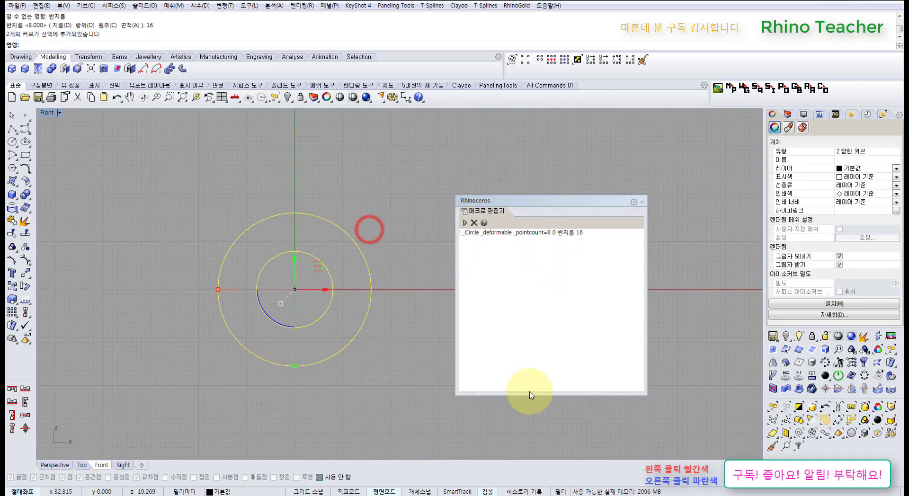
{"action": "key", "text": "Delete"}
Step: Replace the 반지름 option with the Korean diameter option 지름 and the value 20, and run the macro
{"action": "double_click", "coordinate": [568, 233]}
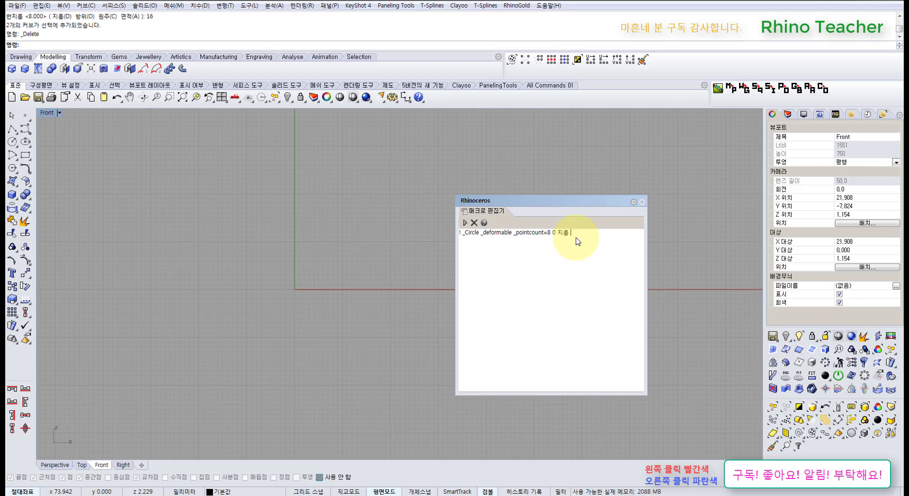
{"action": "left_click", "coordinate": [465, 223]}
{"action": "scroll", "coordinate": [324, 284], "scroll_direction": "up", "scroll_amount": 6}
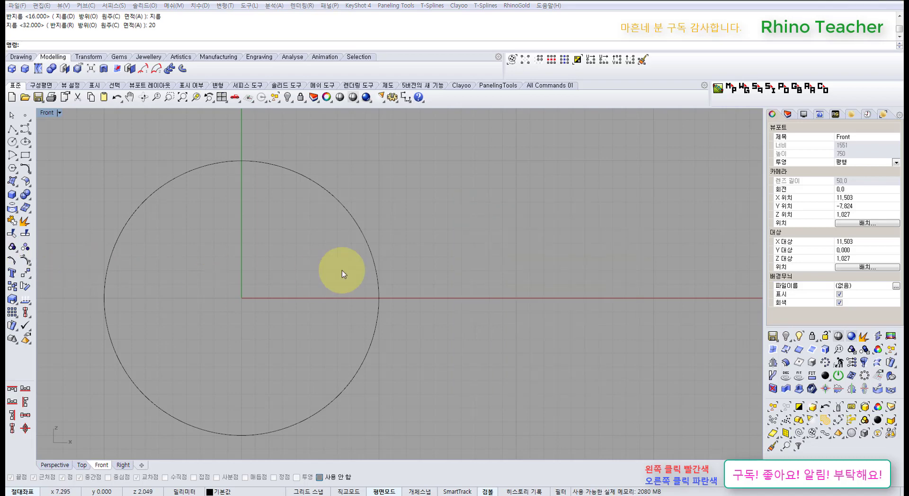
Step: Replace the Korean 지름 option in the macro with the English option _Radius
{"action": "left_click", "coordinate": [436, 331]}
{"action": "left_click", "coordinate": [564, 234]}
{"action": "double_click", "coordinate": [564, 233]}
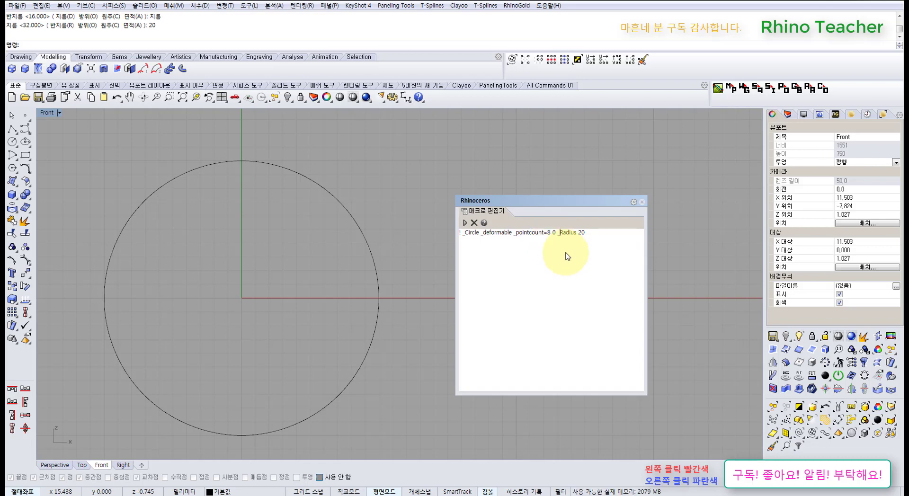
{"action": "left_click", "coordinate": [565, 232]}
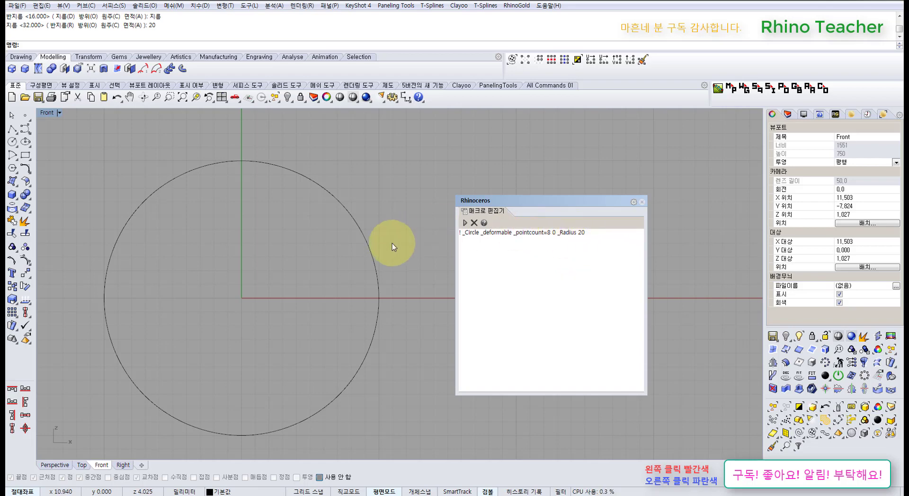
Step: Delete the existing circle and run the macro with _Radius 20
{"action": "left_click_drag", "start_coordinate": [400, 233], "coordinate": [346, 286]}
{"action": "key", "text": "Delete"}
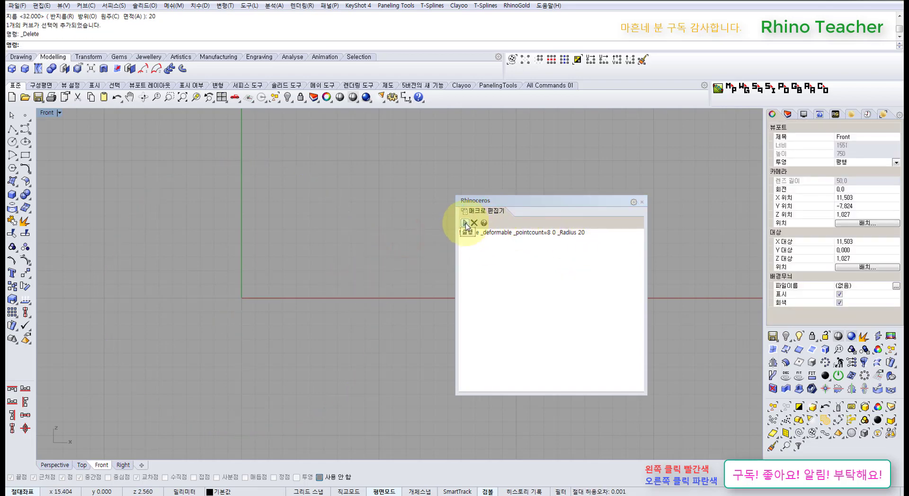
{"action": "left_click", "coordinate": [465, 223]}
{"action": "scroll", "coordinate": [304, 300], "scroll_direction": "down", "scroll_amount": 3}
{"action": "right_click_drag", "start_coordinate": [303, 307], "coordinate": [293, 325], "text": "ctrl"}
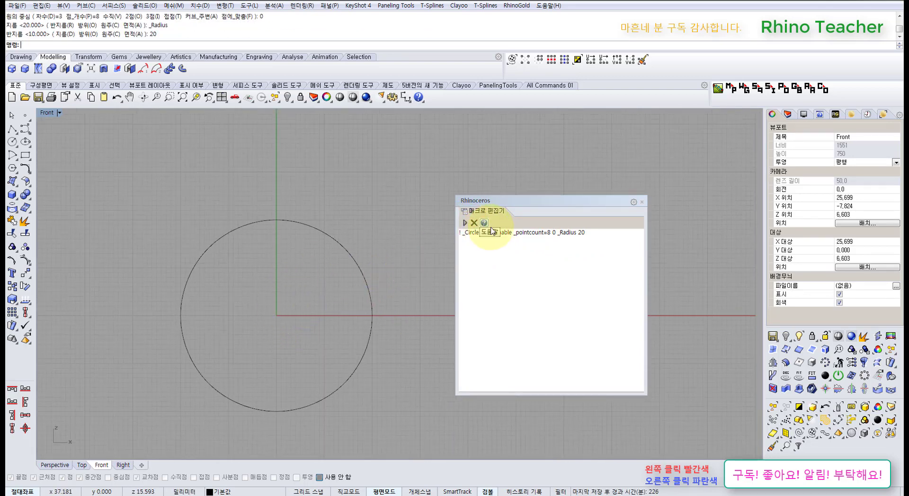
Step: Remove the underscore before Radius in the macro, delete the old circle, and run the macro again
{"action": "left_click", "coordinate": [559, 233]}
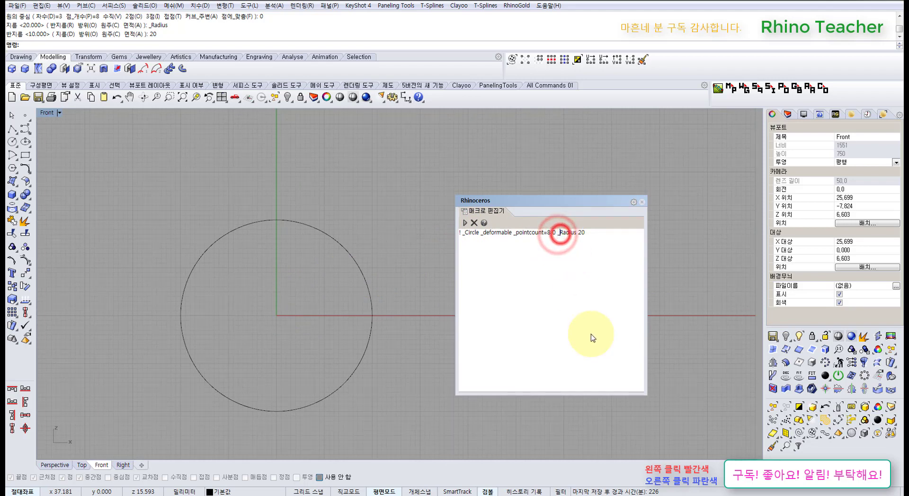
{"action": "key", "text": "BackSpace"}
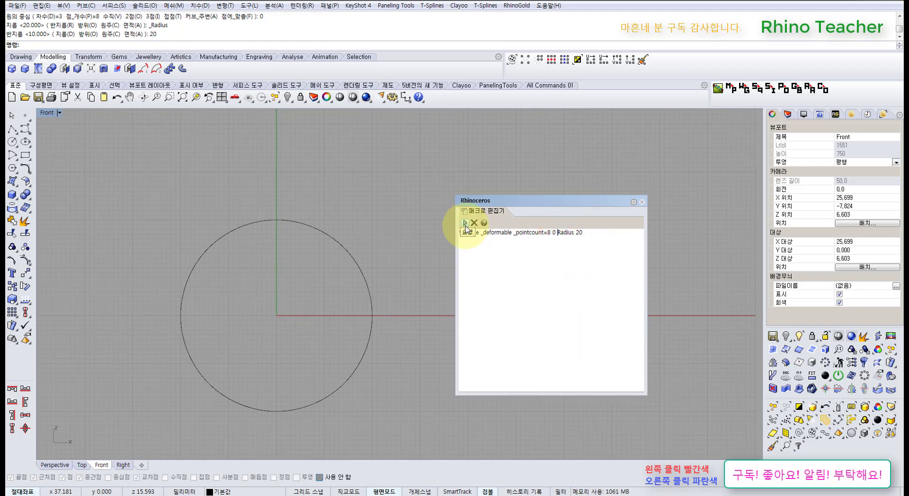
{"action": "left_click_drag", "start_coordinate": [405, 242], "coordinate": [304, 339]}
{"action": "key", "text": "Delete"}
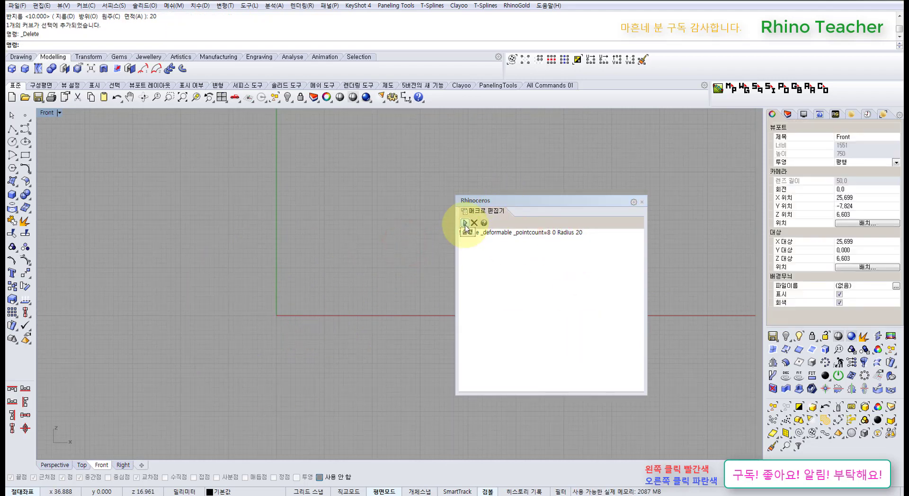
{"action": "left_click", "coordinate": [465, 224]}
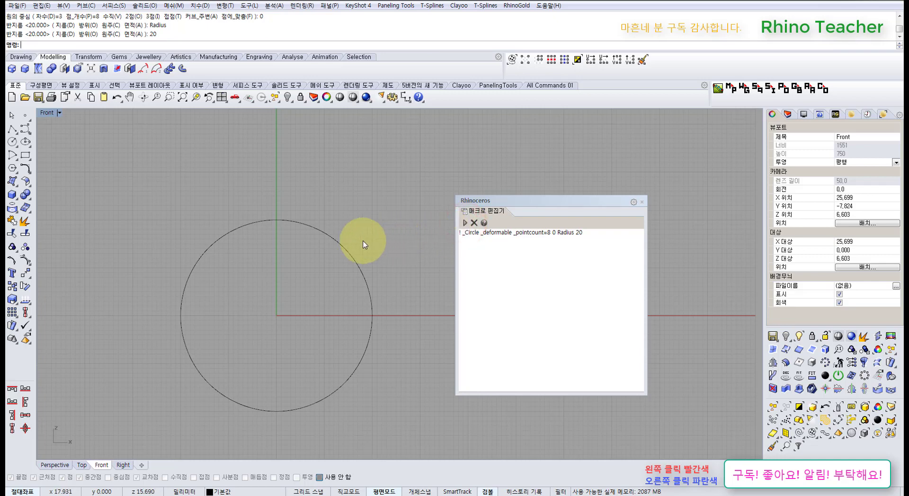
Step: Delete the circle drawn by the macro without the underscore before Radius
{"action": "left_click_drag", "start_coordinate": [373, 240], "coordinate": [284, 314]}
{"action": "left_click", "coordinate": [393, 267]}
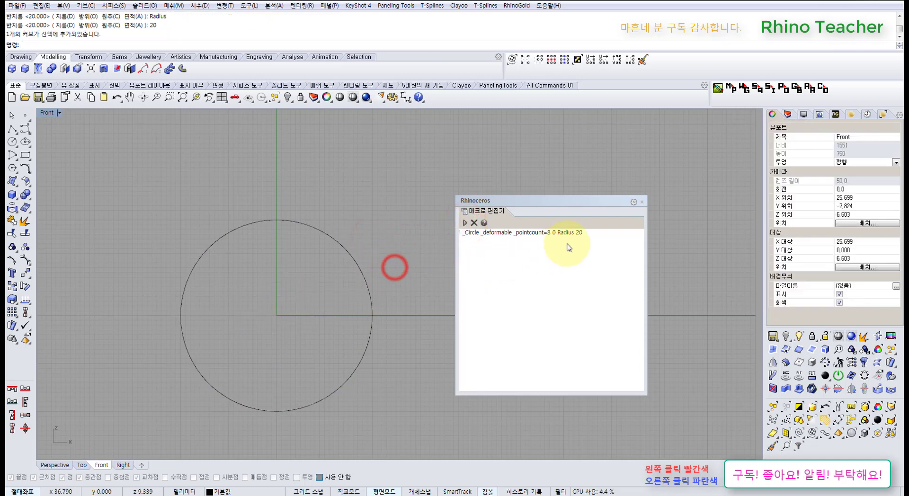
{"action": "left_click_drag", "start_coordinate": [408, 257], "coordinate": [240, 360]}
{"action": "key", "text": "Delete"}
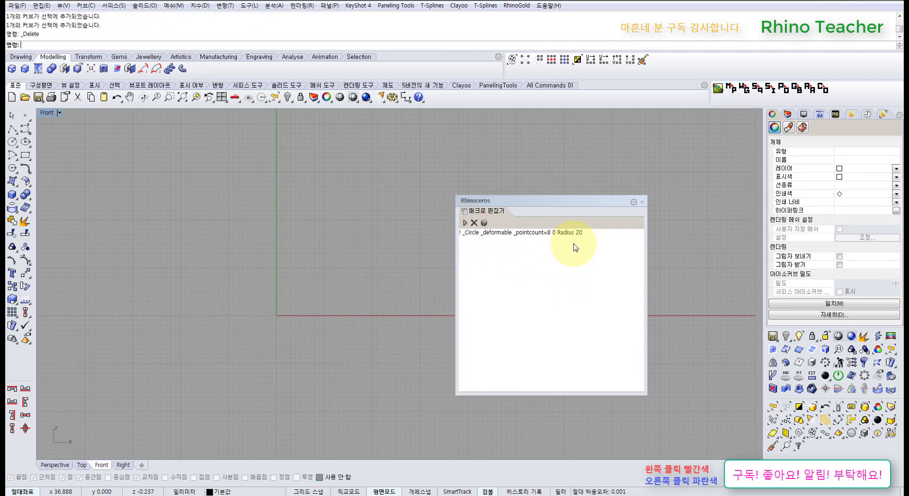
Step: Set the macro's Radius to 10, run it, and turn on the new circle's control points
{"action": "left_click", "coordinate": [578, 235]}
{"action": "key", "text": "BackSpace"}
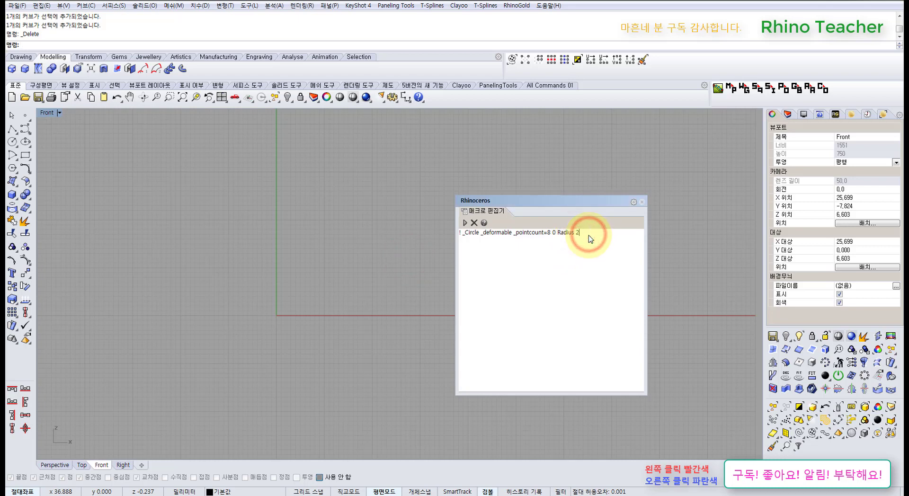
{"action": "key", "text": "BackSpace"}
{"action": "type", "text": "10"}
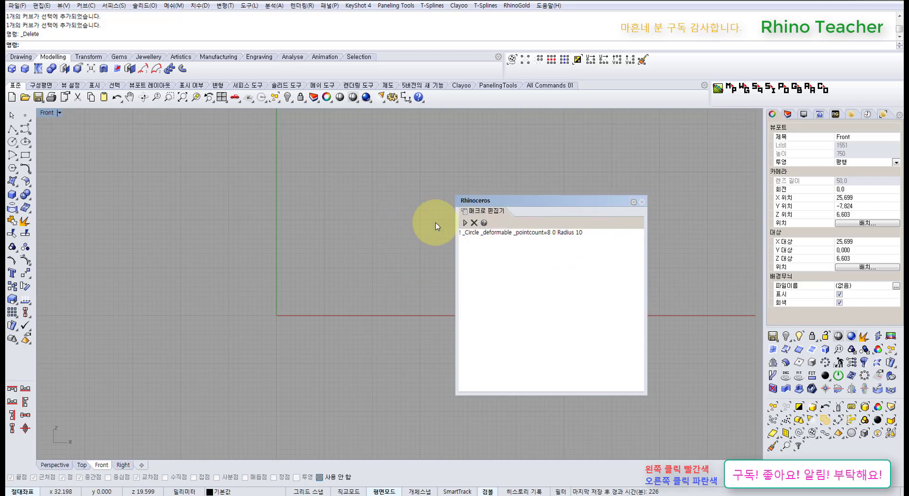
{"action": "left_click", "coordinate": [465, 223]}
{"action": "left_click_drag", "start_coordinate": [389, 262], "coordinate": [241, 341]}
{"action": "key", "text": "F10"}
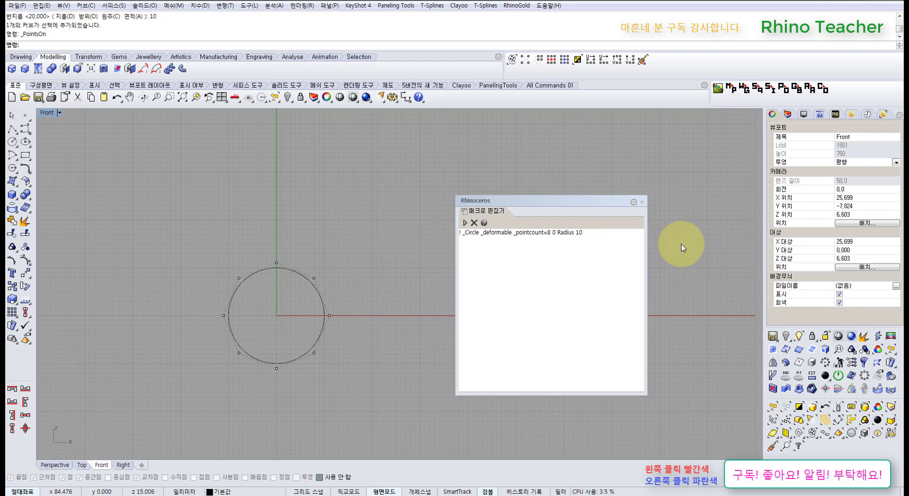
Step: Replace the Radius option with Diameter in the circle macro
{"action": "left_click", "coordinate": [566, 234]}
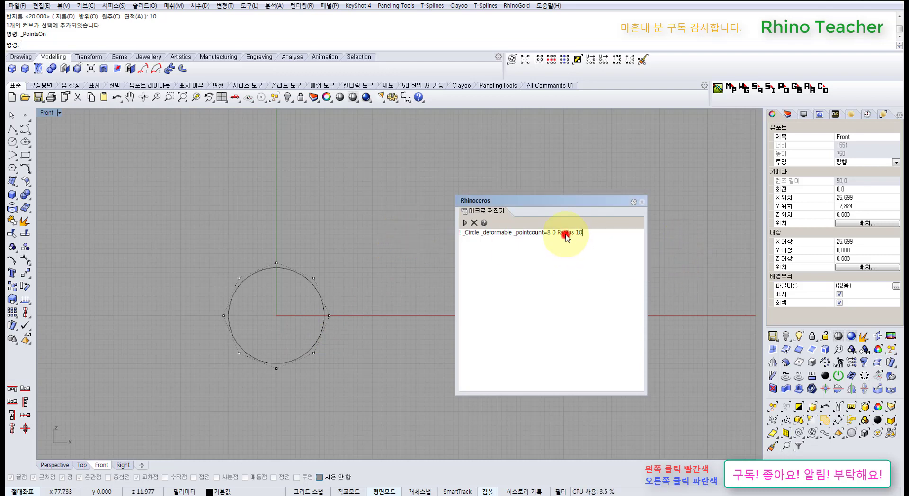
{"action": "double_click", "coordinate": [566, 232]}
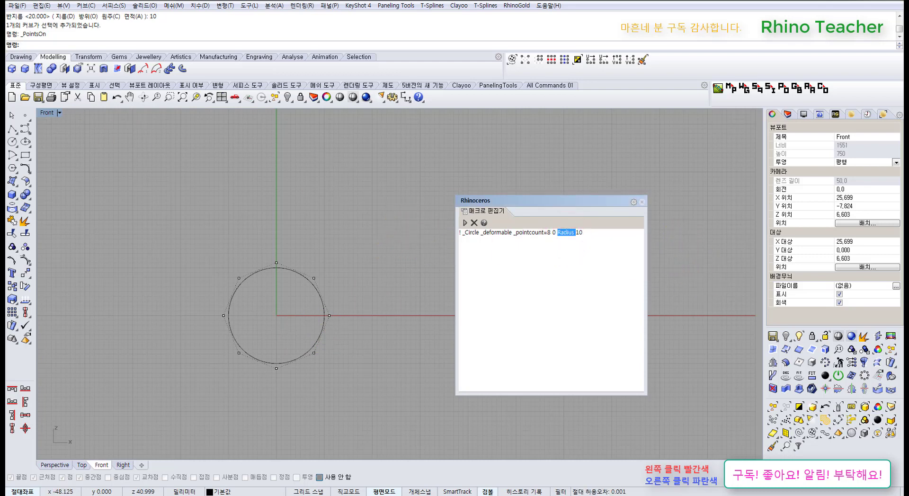
{"action": "left_click", "coordinate": [497, 331]}
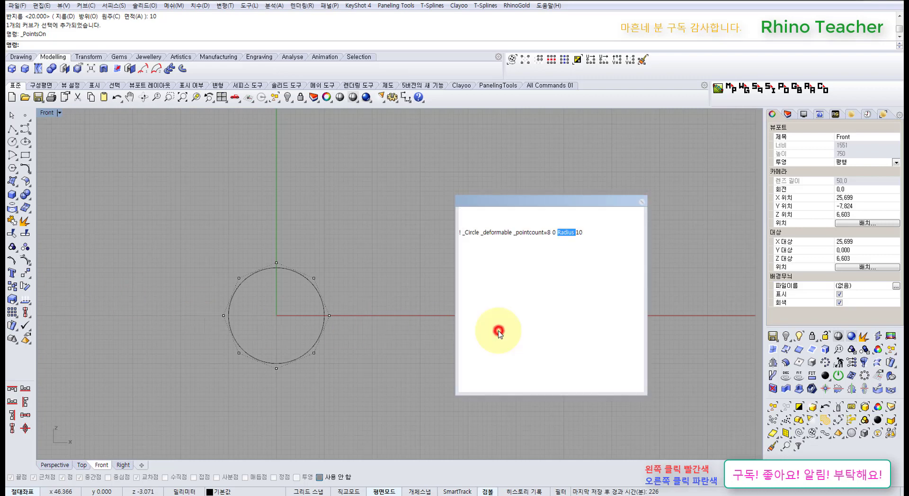
{"action": "left_click", "coordinate": [565, 234]}
{"action": "type", "text": "Diameter"}
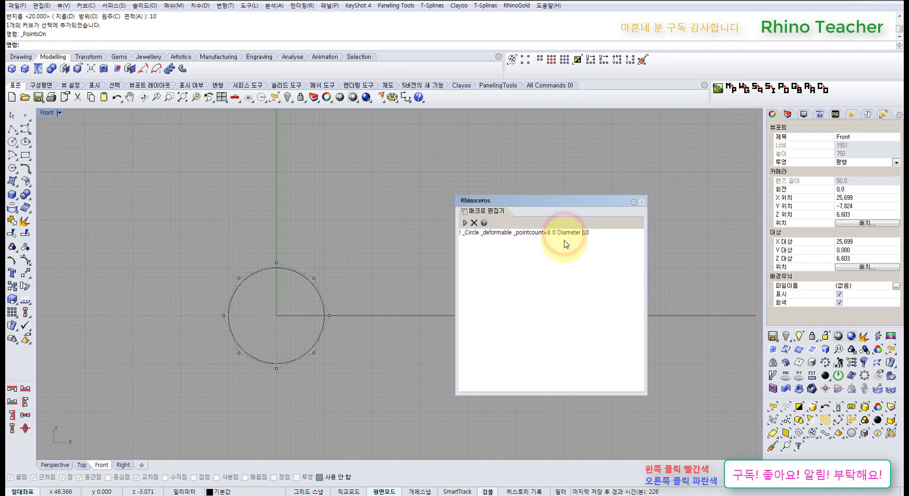
Step: Delete the existing circle and run the macro with Diameter 10
{"action": "left_click", "coordinate": [573, 270]}
{"action": "left_click_drag", "start_coordinate": [331, 251], "coordinate": [233, 386]}
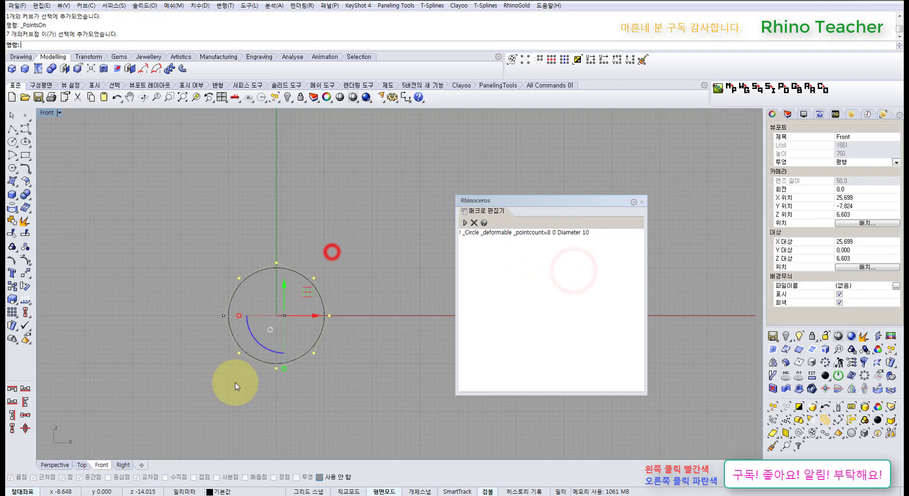
{"action": "left_click_drag", "start_coordinate": [348, 263], "coordinate": [266, 392]}
{"action": "key", "text": "Delete"}
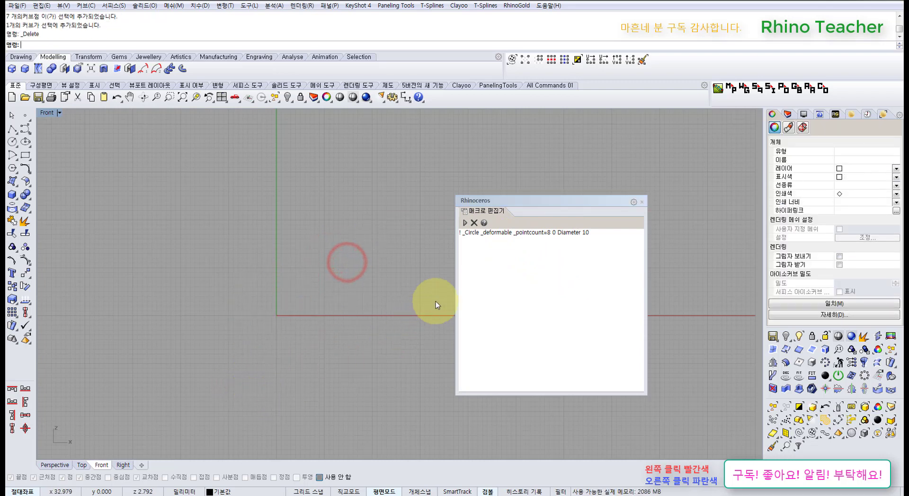
{"action": "left_click", "coordinate": [465, 223]}
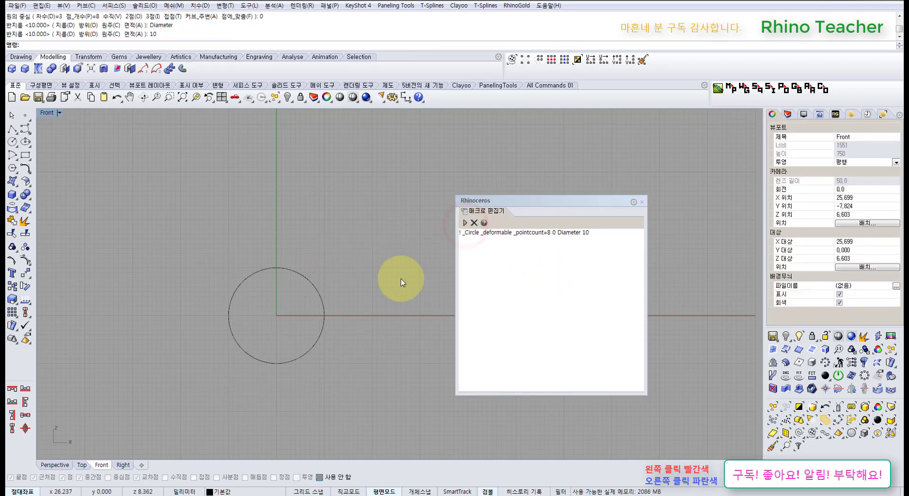
{"action": "scroll", "coordinate": [379, 313], "scroll_direction": "up", "scroll_amount": 5}
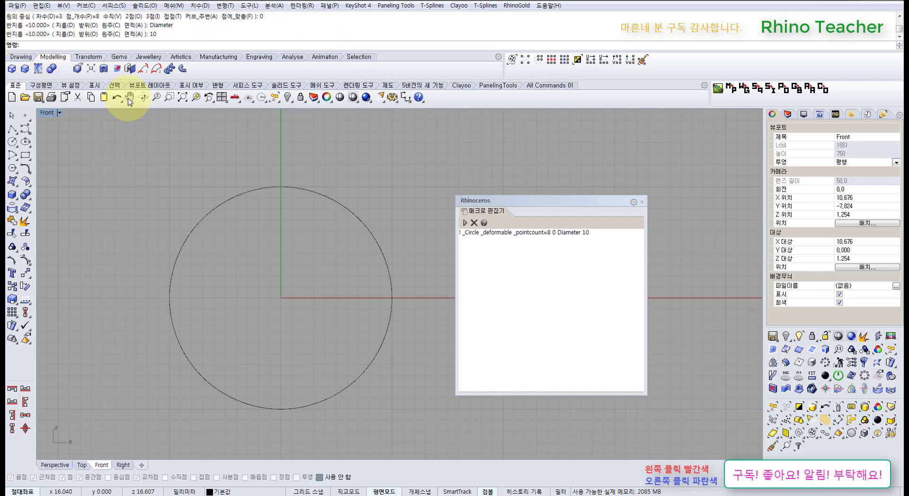
Step: Add an underscore before Diameter in the macro and run it again
{"action": "triple_click", "coordinate": [557, 234]}
{"action": "key", "text": "End"}
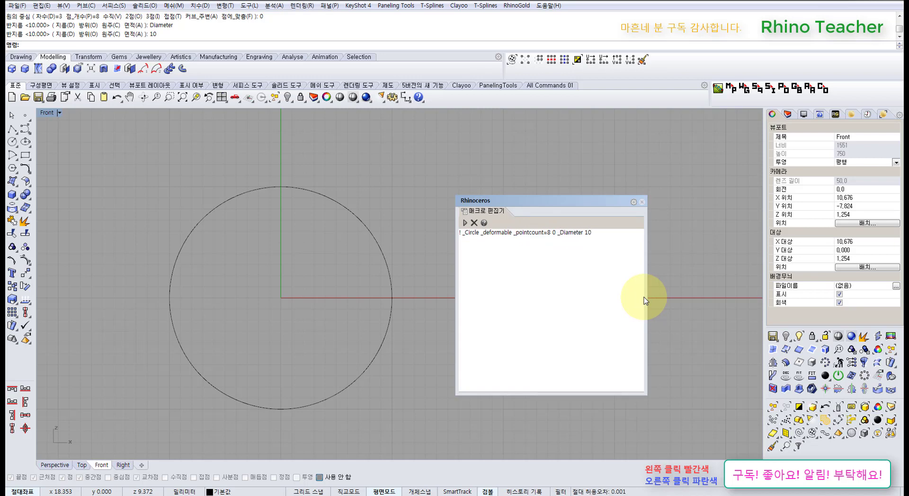
{"action": "left_click", "coordinate": [572, 251]}
{"action": "left_click", "coordinate": [583, 243]}
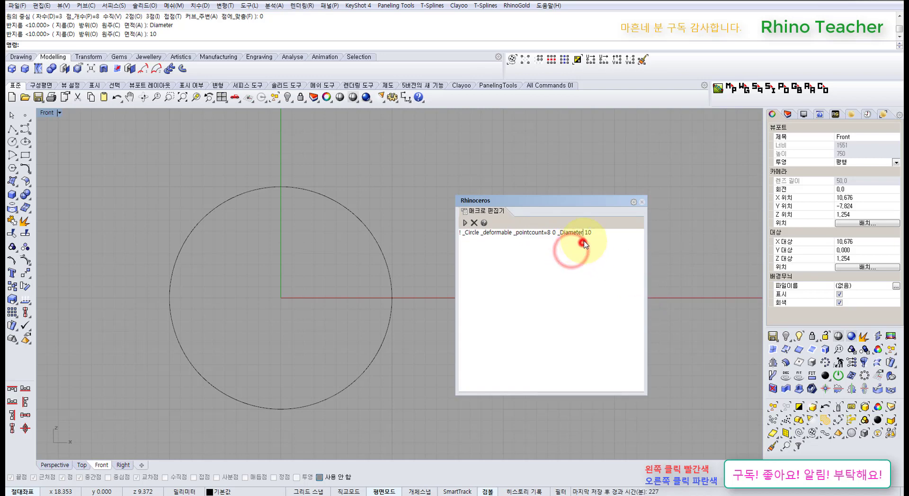
{"action": "left_click", "coordinate": [598, 236]}
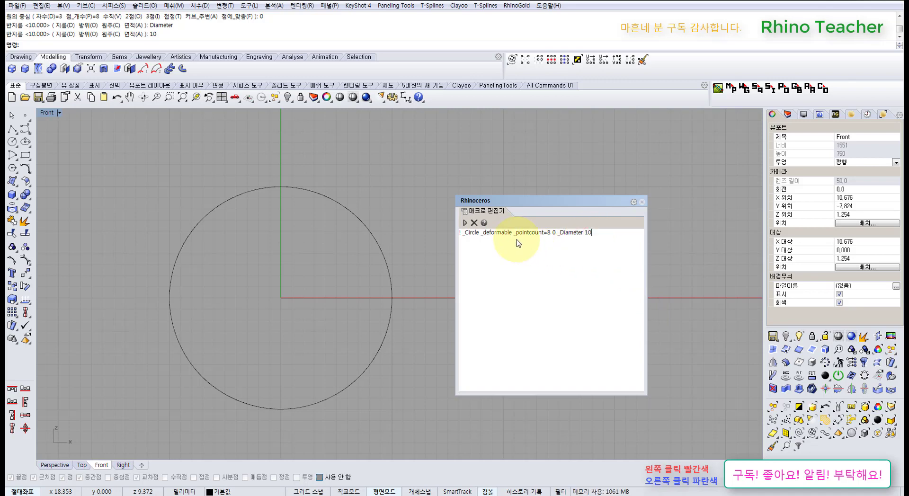
{"action": "left_click", "coordinate": [464, 222]}
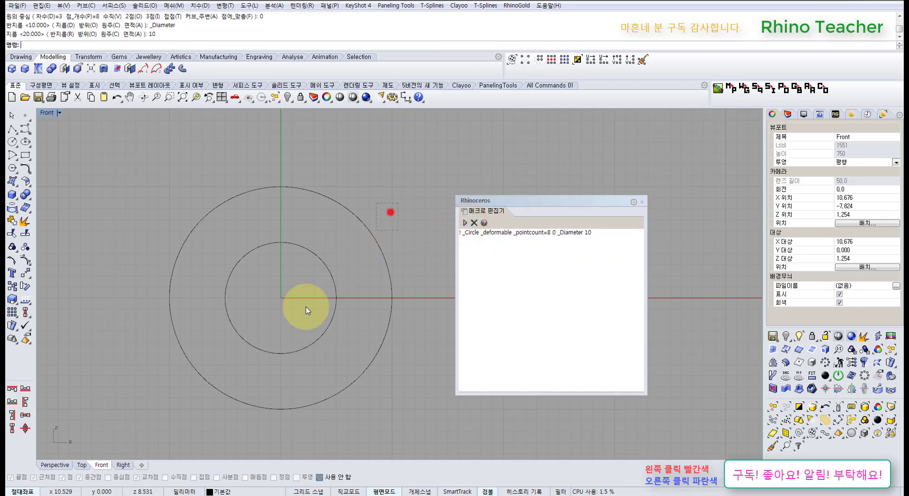
Step: Delete the larger outer circle, keeping the smaller one drawn with _Diameter 10
{"action": "left_click_drag", "start_coordinate": [306, 307], "coordinate": [284, 323]}
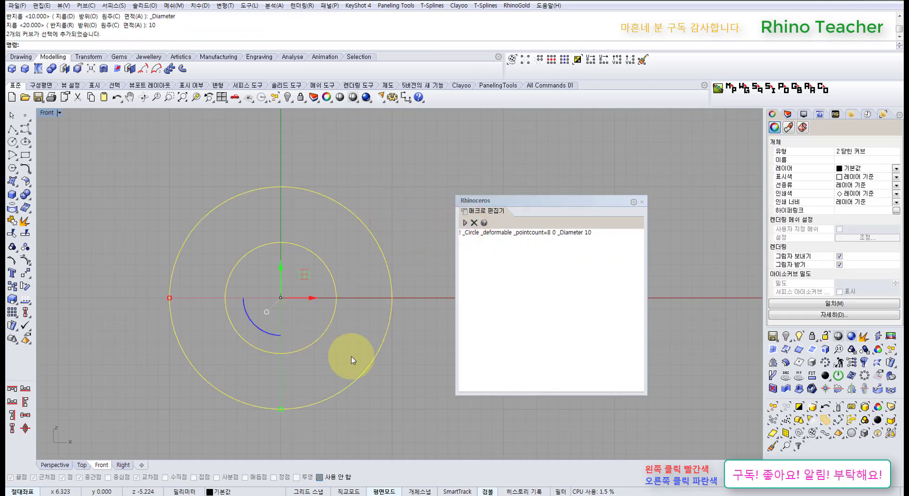
{"action": "left_click", "coordinate": [360, 378]}
{"action": "key", "text": "Delete"}
Step: Inspect the remaining circle's control points and its curve direction
{"action": "left_click", "coordinate": [284, 350]}
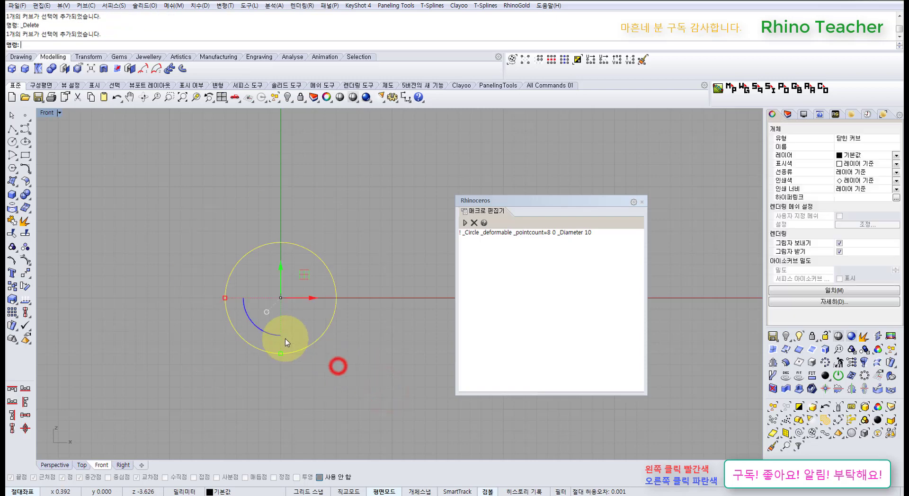
{"action": "key", "text": "F10"}
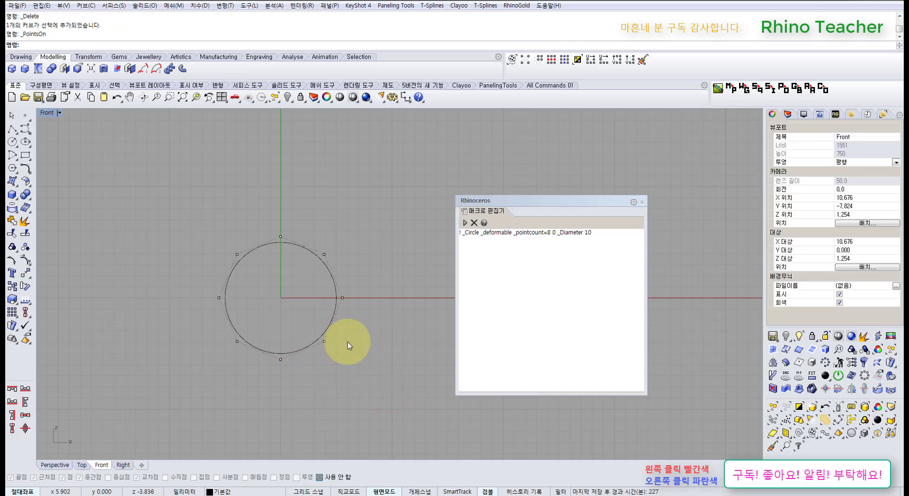
{"action": "left_click_drag", "start_coordinate": [347, 342], "coordinate": [300, 343]}
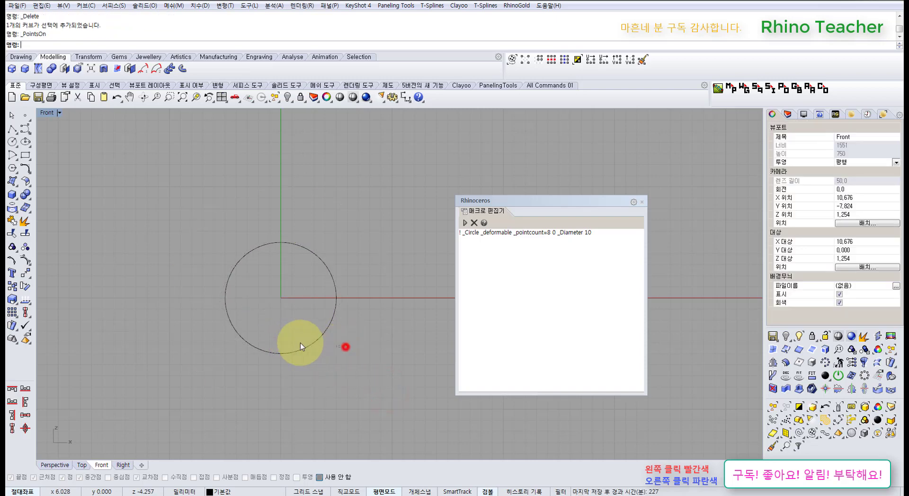
{"action": "left_click", "coordinate": [24, 299]}
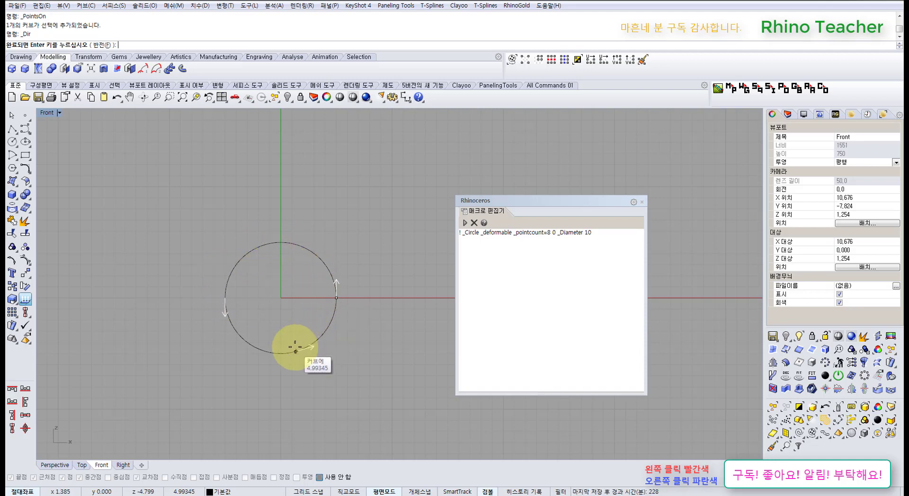
{"action": "key", "text": "Return"}
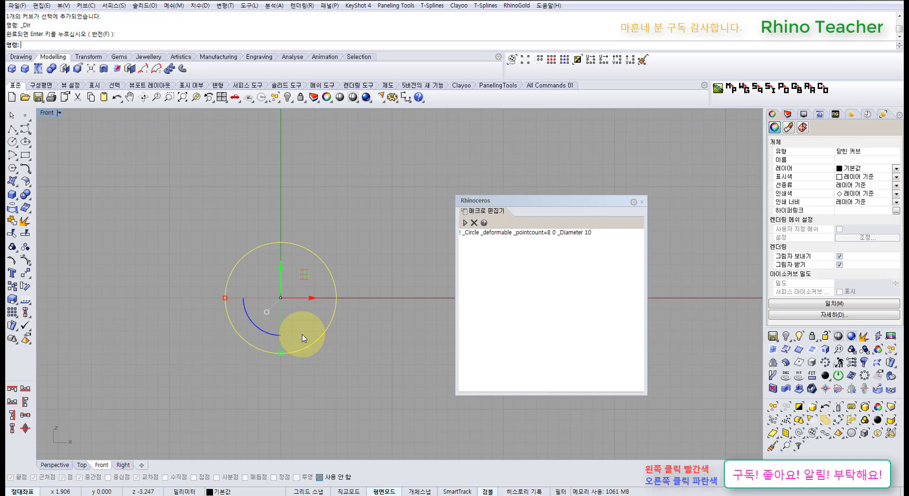
{"action": "left_click", "coordinate": [357, 232]}
Step: Set the macro's _Diameter to 16 and copy the whole macro line
{"action": "left_click", "coordinate": [604, 234]}
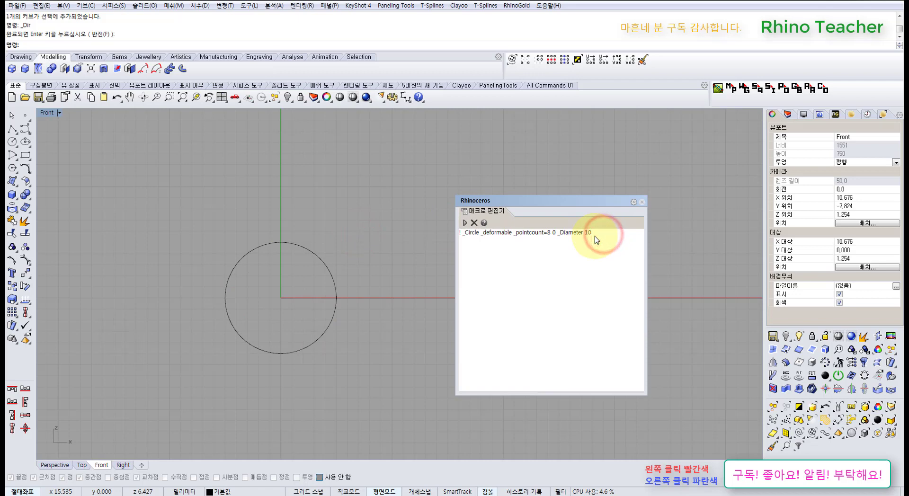
{"action": "key", "text": "BackSpace"}
{"action": "type", "text": "6"}
{"action": "left_click_drag", "start_coordinate": [598, 232], "coordinate": [445, 252]}
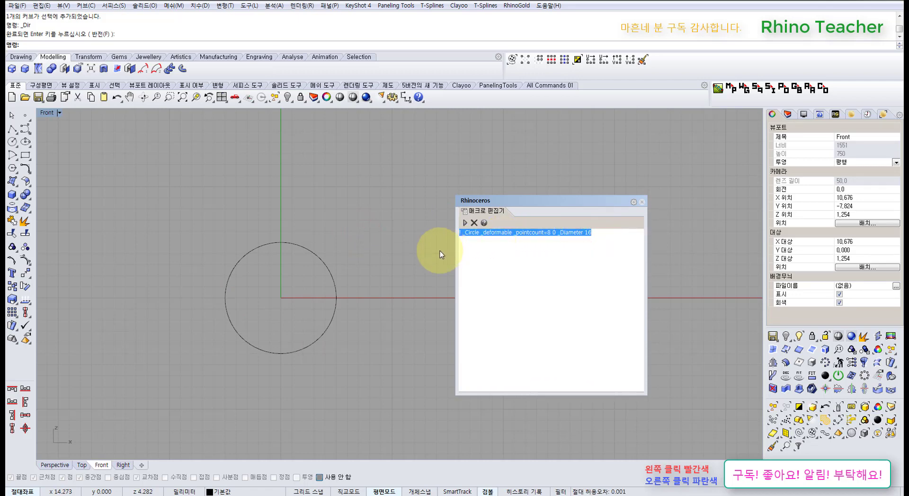
{"action": "left_click", "coordinate": [402, 160]}
Step: In the alias options, replace alias C's macro with the copied line and clear alias CC's macro
{"action": "left_click", "coordinate": [396, 98]}
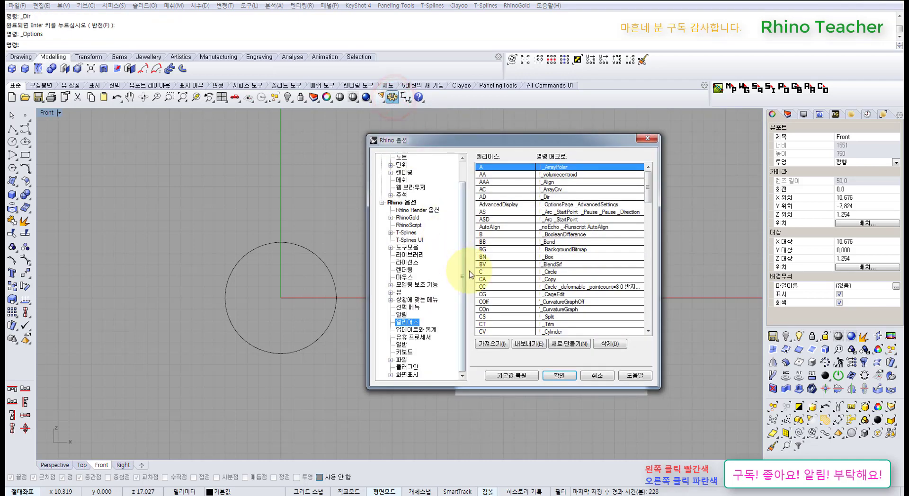
{"action": "double_click", "coordinate": [550, 272]}
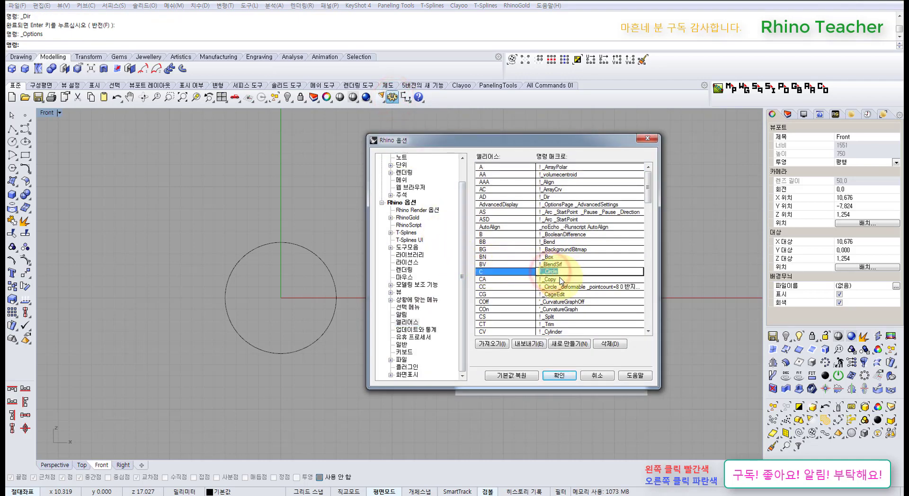
{"action": "key", "text": "ctrl+v"}
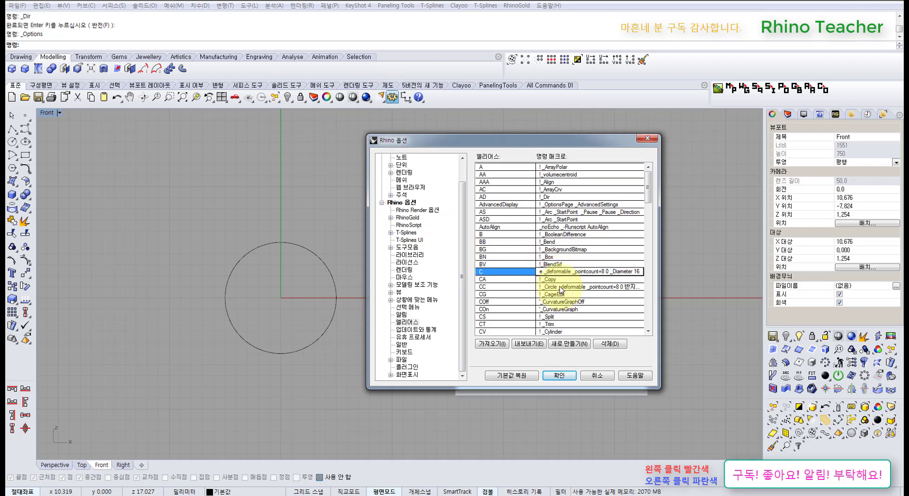
{"action": "left_click", "coordinate": [634, 288]}
{"action": "left_click", "coordinate": [634, 287]}
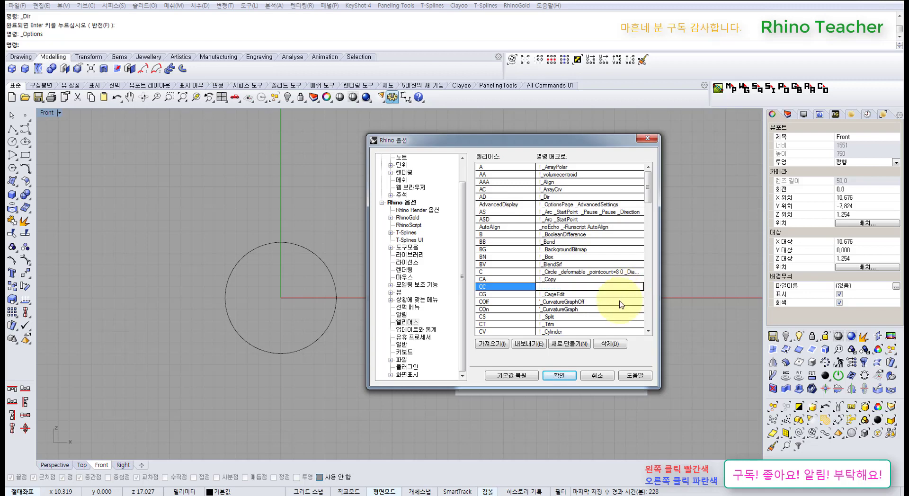
{"action": "left_click", "coordinate": [556, 375]}
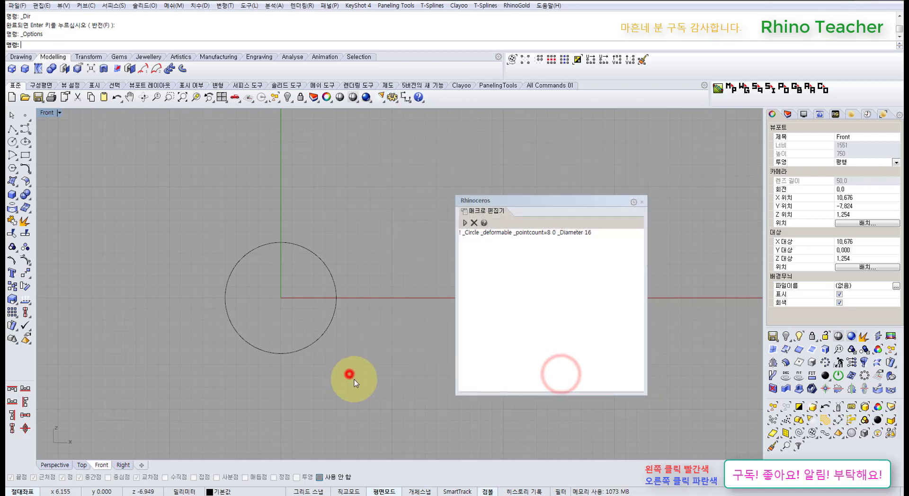
Step: Delete the existing circle and draw the 16 mm diameter circle by running alias C
{"action": "left_click_drag", "start_coordinate": [351, 378], "coordinate": [229, 269]}
{"action": "key", "text": "Delete"}
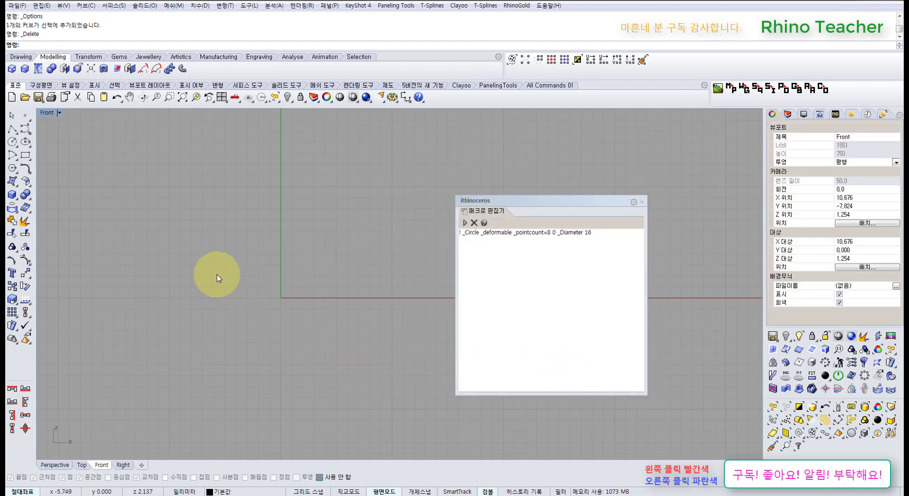
{"action": "type", "text": "ㅊ"}
{"action": "key", "text": "Return"}
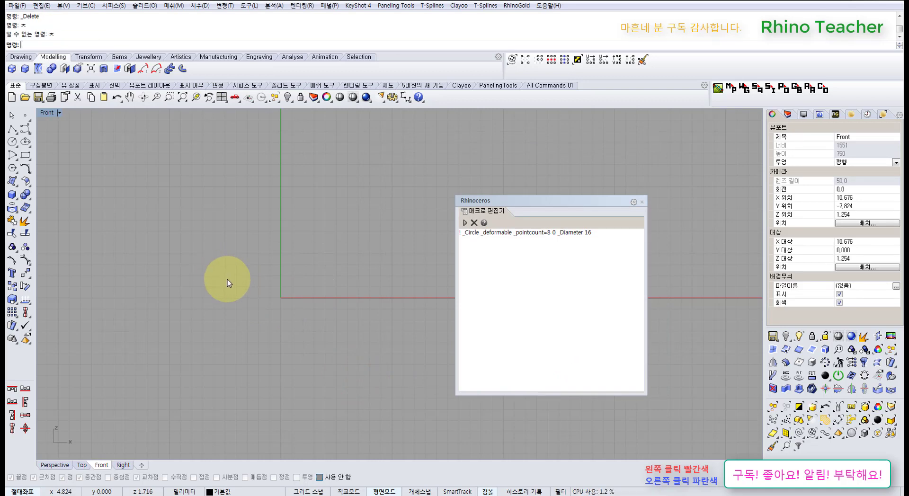
{"action": "type", "text": "c"}
{"action": "key", "text": "Return"}
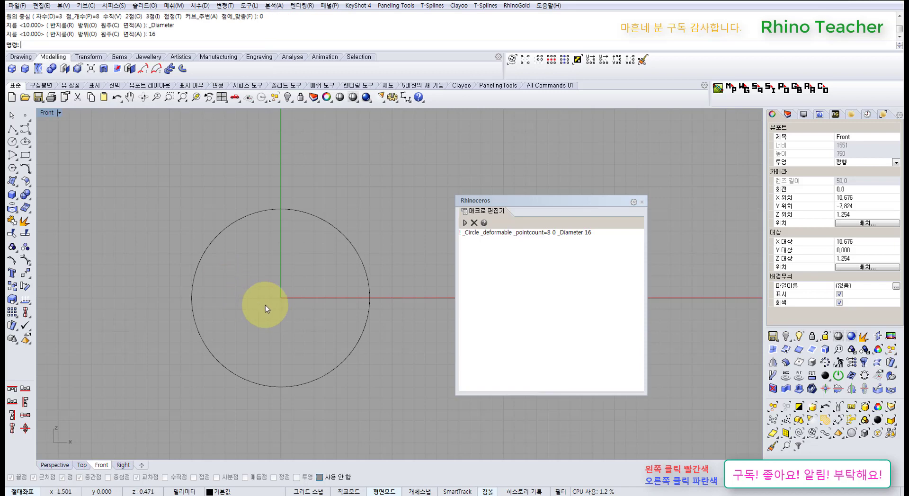
{"action": "left_click_drag", "start_coordinate": [265, 305], "coordinate": [148, 257]}
{"action": "left_click", "coordinate": [138, 212]}
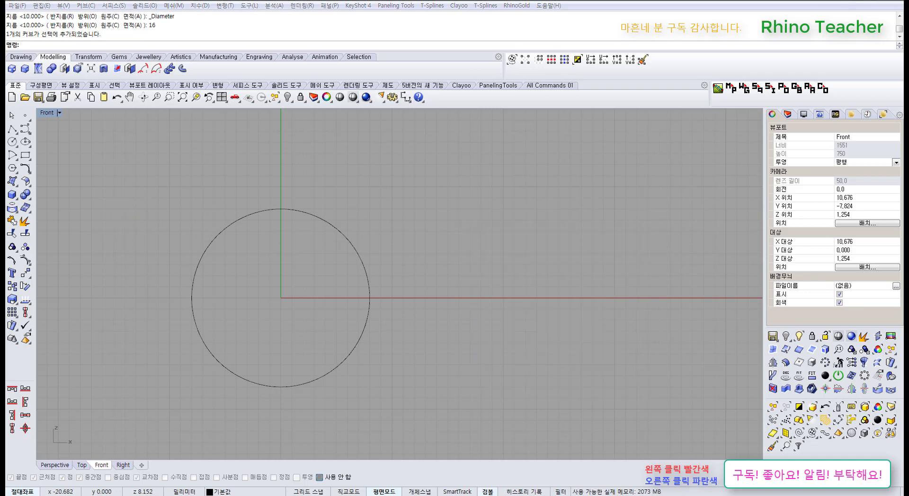
{"action": "left_click", "coordinate": [438, 432]}
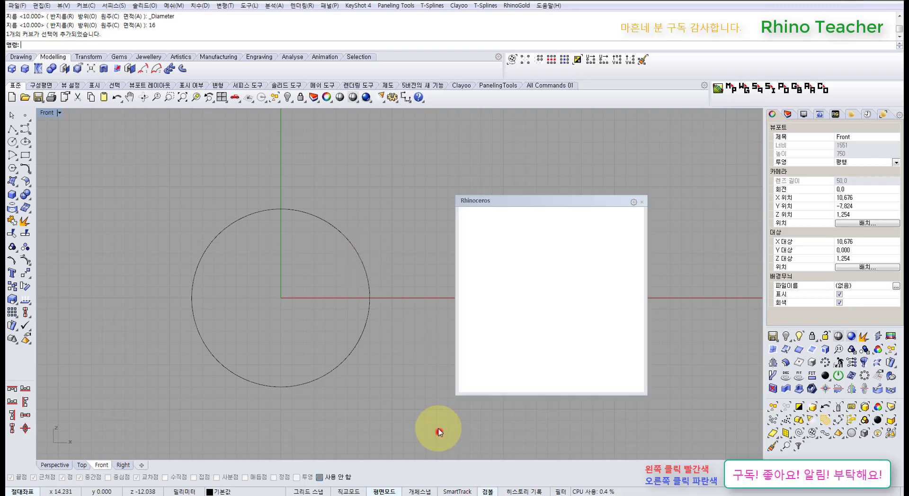
{"action": "left_click", "coordinate": [520, 289]}
{"action": "left_click", "coordinate": [623, 258]}
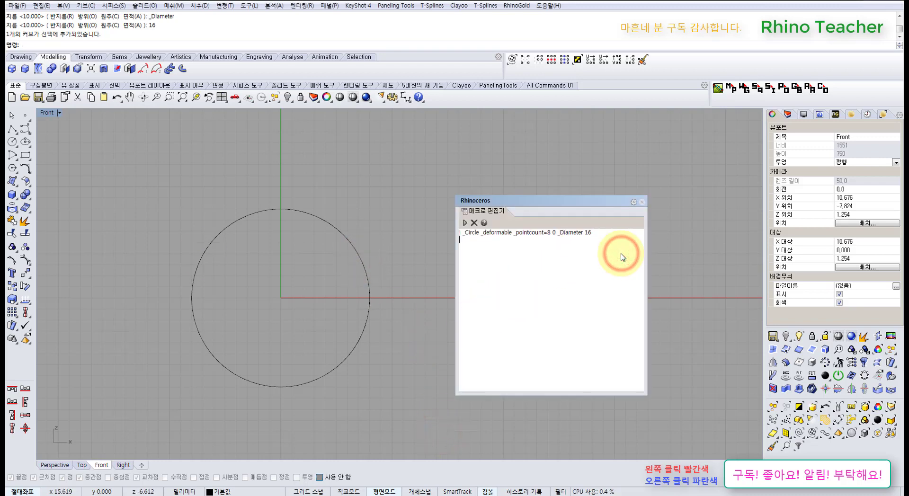
{"action": "type", "text": "rhino script"}
{"action": "key", "text": "BackSpace"}
{"action": "key", "text": "BackSpace"}
{"action": "key", "text": "BackSpace"}
{"action": "key", "text": "BackSpace"}
{"action": "key", "text": "BackSpace"}
{"action": "key", "text": "BackSpace"}
{"action": "key", "text": "BackSpace"}
{"action": "key", "text": "BackSpace"}
{"action": "key", "text": "BackSpace"}
{"action": "key", "text": "BackSpace"}
{"action": "key", "text": "BackSpace"}
{"action": "key", "text": "BackSpace"}
{"action": "key", "text": "BackSpace"}
{"action": "key", "text": "BackSpace"}
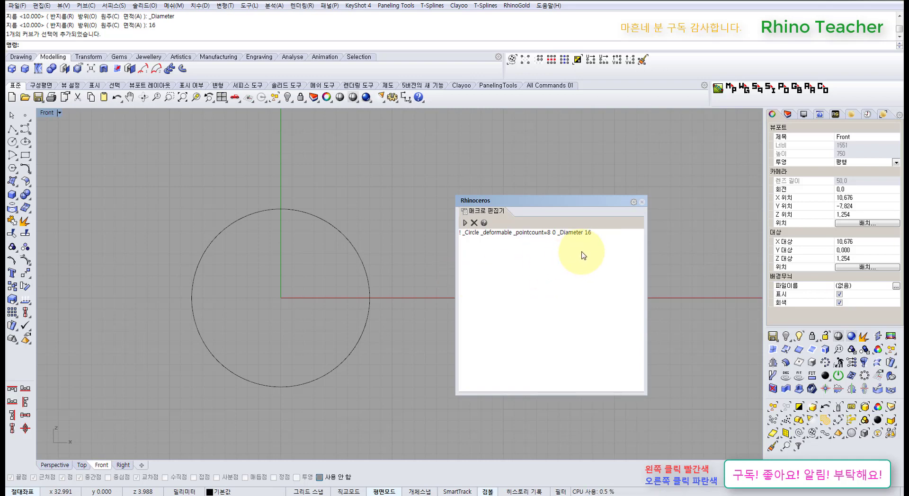
Step: Erase the circle macro line from the macro editor, leaving the editor empty
{"action": "key", "text": "BackSpace"}
{"action": "key", "text": "BackSpace"}
{"action": "key", "text": "BackSpace"}
{"action": "key", "text": "BackSpace"}
{"action": "key", "text": "BackSpace"}
{"action": "key", "text": "BackSpace"}
{"action": "key", "text": "BackSpace"}
{"action": "key", "text": "BackSpace"}
{"action": "key", "text": "BackSpace"}
{"action": "key", "text": "BackSpace"}
{"action": "key", "text": "BackSpace"}
{"action": "key", "text": "BackSpace"}
{"action": "key", "text": "BackSpace"}
{"action": "key", "text": "BackSpace"}
{"action": "key", "text": "BackSpace"}
{"action": "key", "text": "BackSpace"}
{"action": "key", "text": "BackSpace"}
{"action": "key", "text": "BackSpace"}
{"action": "key", "text": "BackSpace"}
{"action": "key", "text": "BackSpace"}
{"action": "key", "text": "BackSpace"}
{"action": "key", "text": "BackSpace"}
{"action": "key", "text": "BackSpace"}
{"action": "key", "text": "BackSpace"}
{"action": "key", "text": "BackSpace"}
{"action": "key", "text": "BackSpace"}
{"action": "key", "text": "BackSpace"}
{"action": "key", "text": "BackSpace"}
{"action": "key", "text": "BackSpace"}
{"action": "key", "text": "BackSpace"}
{"action": "key", "text": "BackSpace"}
{"action": "key", "text": "BackSpace"}
{"action": "key", "text": "BackSpace"}
{"action": "key", "text": "BackSpace"}
{"action": "key", "text": "BackSpace"}
{"action": "key", "text": "BackSpace"}
{"action": "key", "text": "BackSpace"}
{"action": "key", "text": "BackSpace"}
{"action": "key", "text": "BackSpace"}
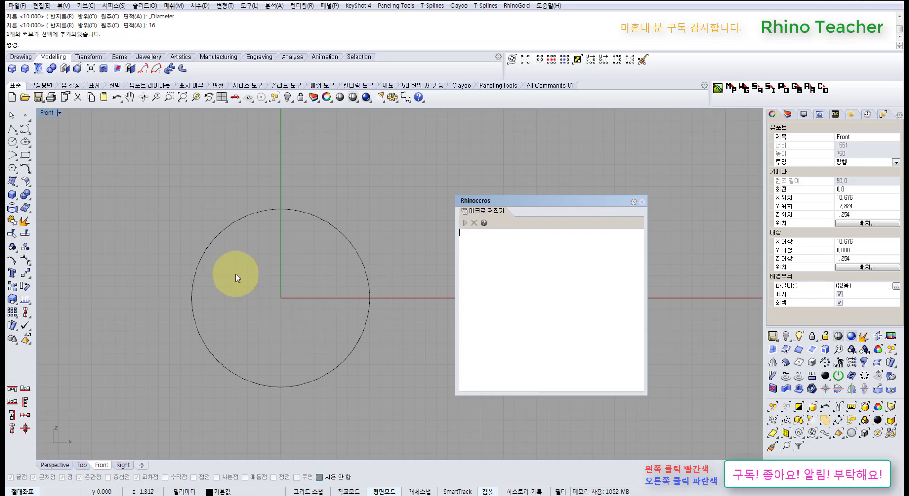
{"action": "left_click", "coordinate": [12, 141]}
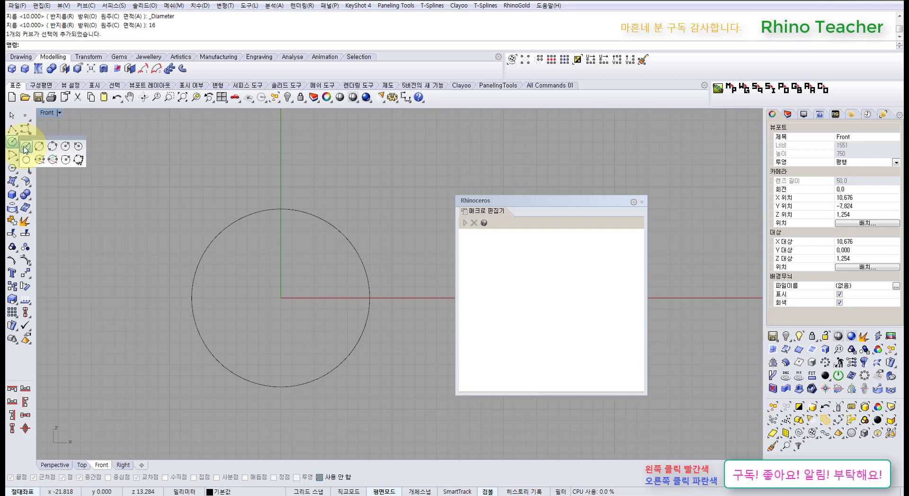
{"action": "left_click", "coordinate": [26, 150]}
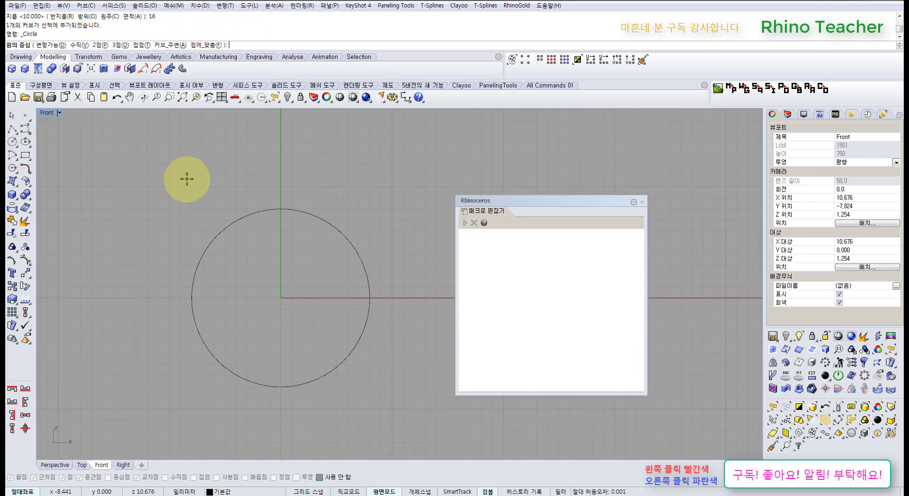
{"action": "key", "text": "Escape"}
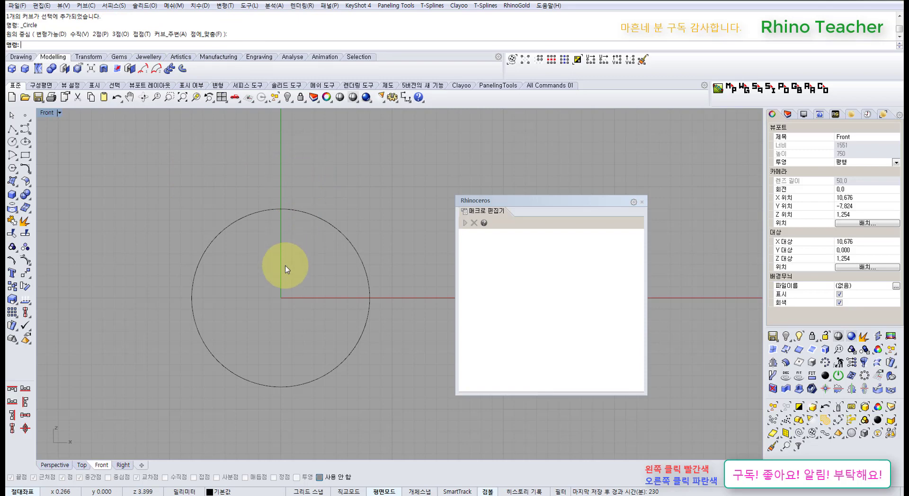
{"action": "left_click", "coordinate": [431, 146]}
{"action": "right_click_drag", "start_coordinate": [357, 231], "coordinate": [382, 249]}
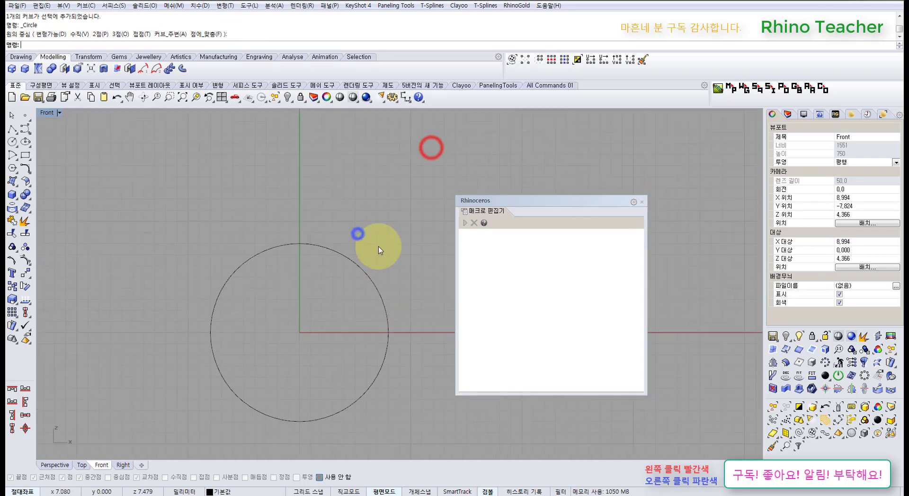
{"action": "left_click", "coordinate": [360, 271]}
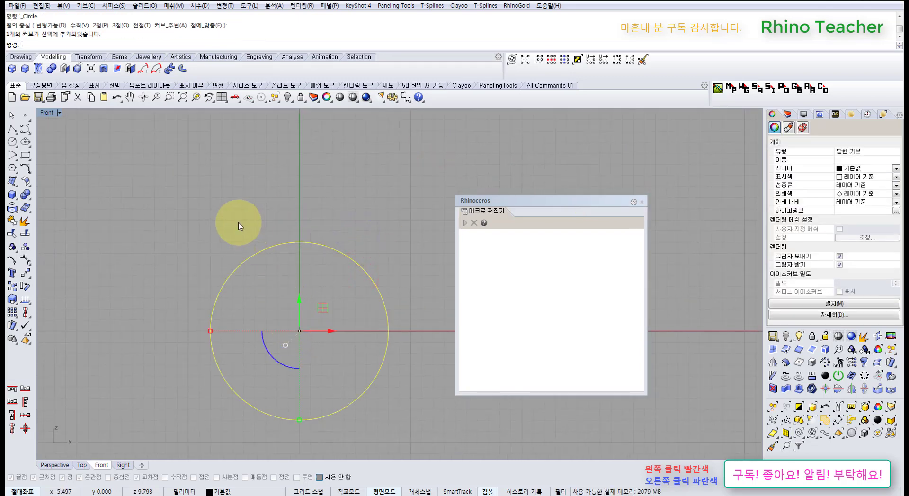
{"action": "left_click", "coordinate": [223, 224]}
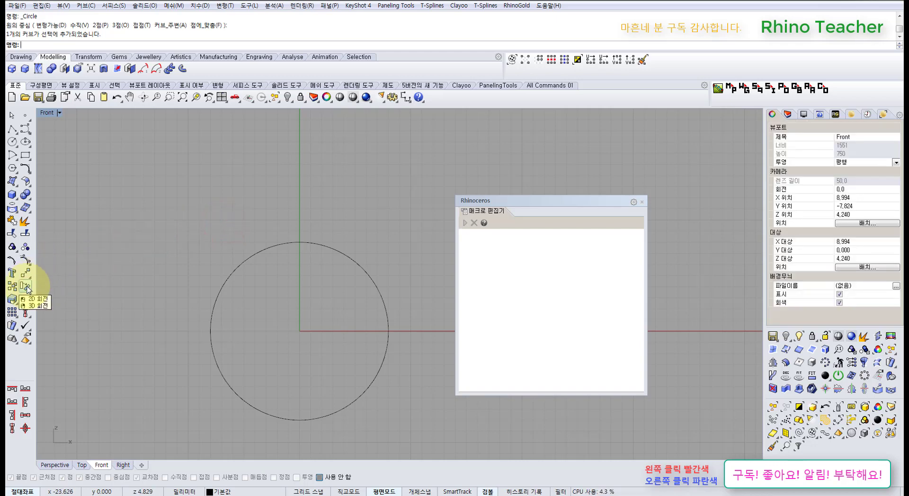
Step: Copy the command macro "! _Rotate" from the 2D rotate button's definition and paste it into the macro editor
{"action": "right_click", "coordinate": [26, 287], "text": "shift"}
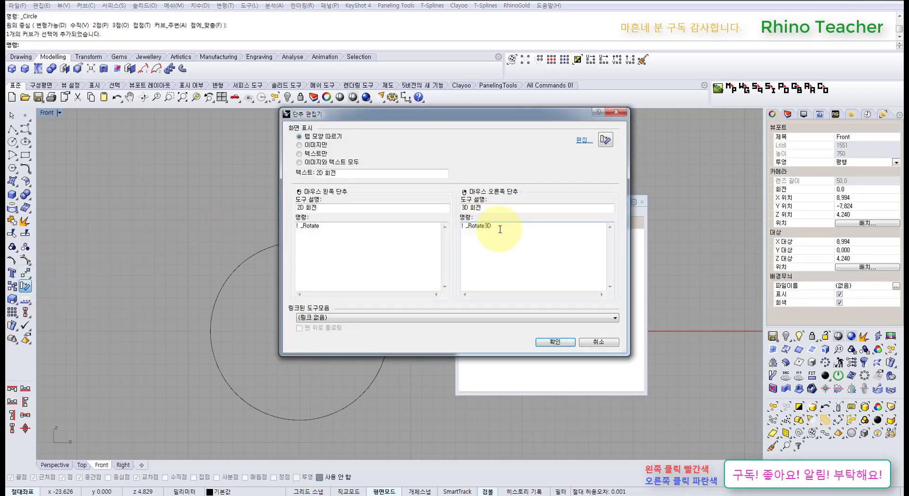
{"action": "left_click_drag", "start_coordinate": [371, 228], "coordinate": [217, 229]}
{"action": "key", "text": "ctrl+c"}
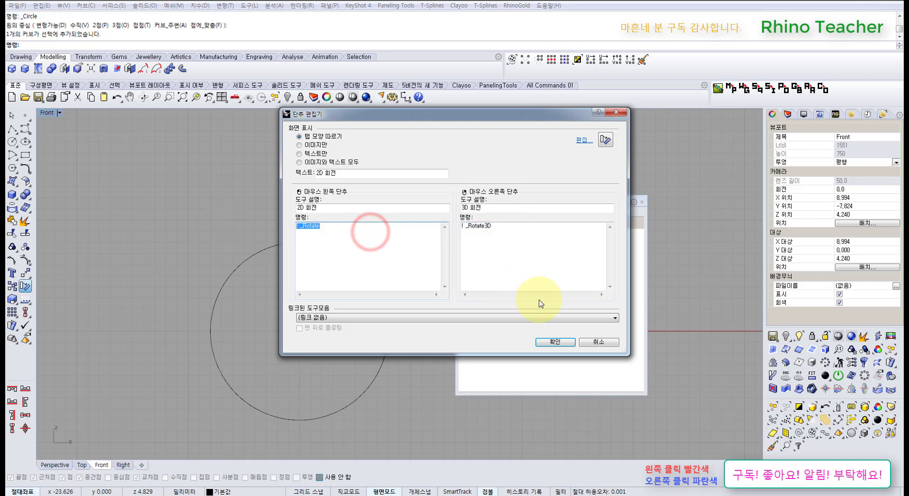
{"action": "left_click", "coordinate": [599, 342]}
{"action": "left_click", "coordinate": [514, 274]}
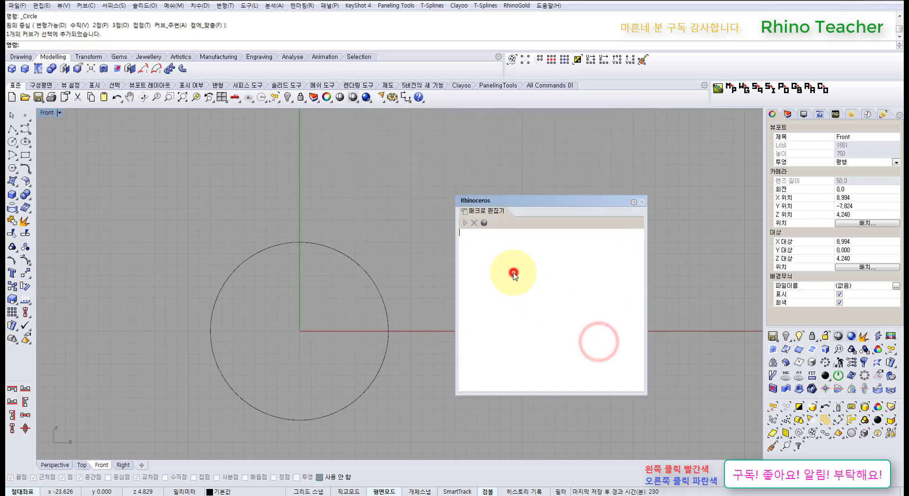
{"action": "right_click", "coordinate": [24, 286], "text": "shift"}
{"action": "left_click_drag", "start_coordinate": [380, 234], "coordinate": [243, 233]}
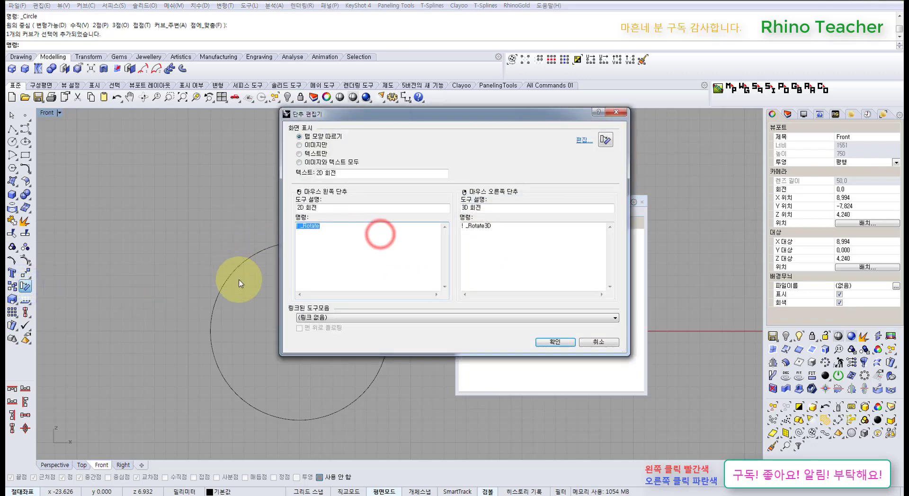
{"action": "left_click", "coordinate": [589, 342]}
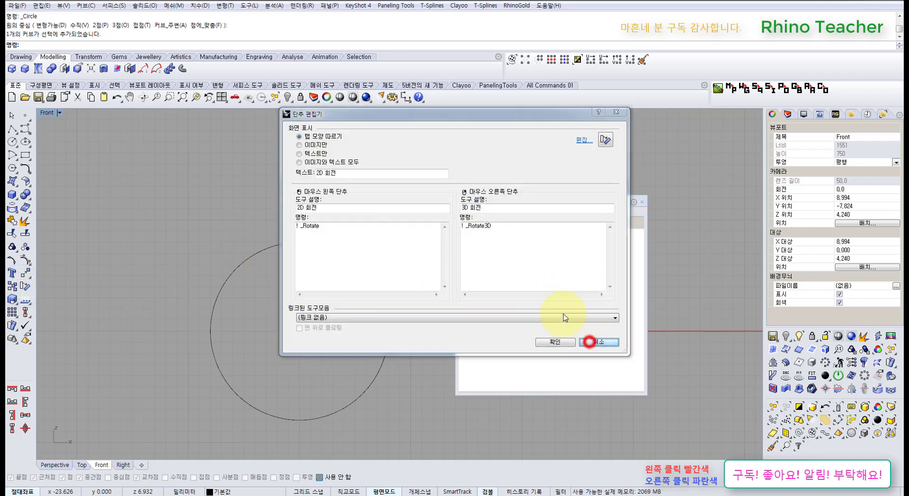
{"action": "left_click", "coordinate": [517, 260]}
{"action": "key", "text": "ctrl+v"}
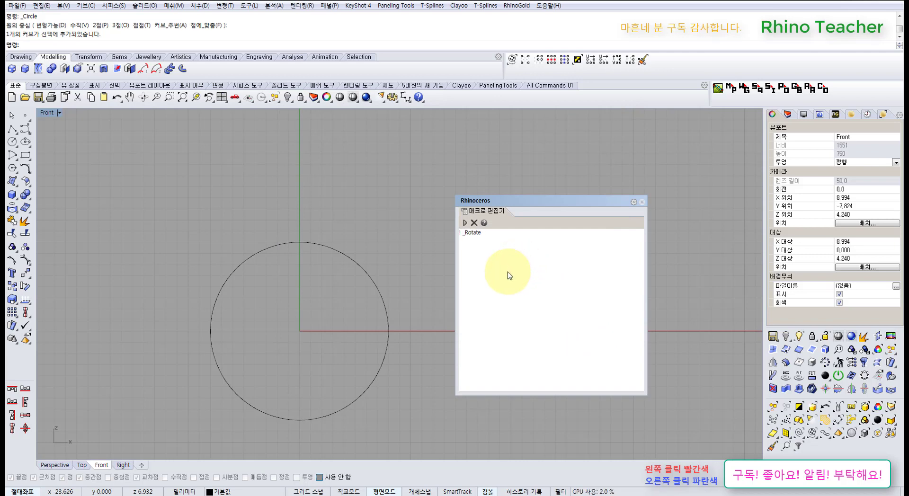
Step: Try the Rotate command with the circle preselected and again with it picked during the command, cancelling at the rotation centre prompt
{"action": "left_click_drag", "start_coordinate": [374, 169], "coordinate": [264, 334]}
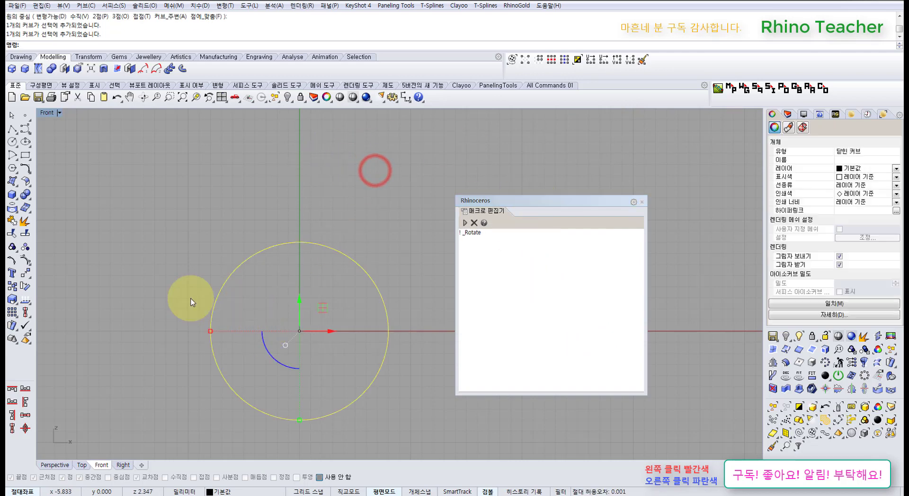
{"action": "left_click", "coordinate": [25, 285]}
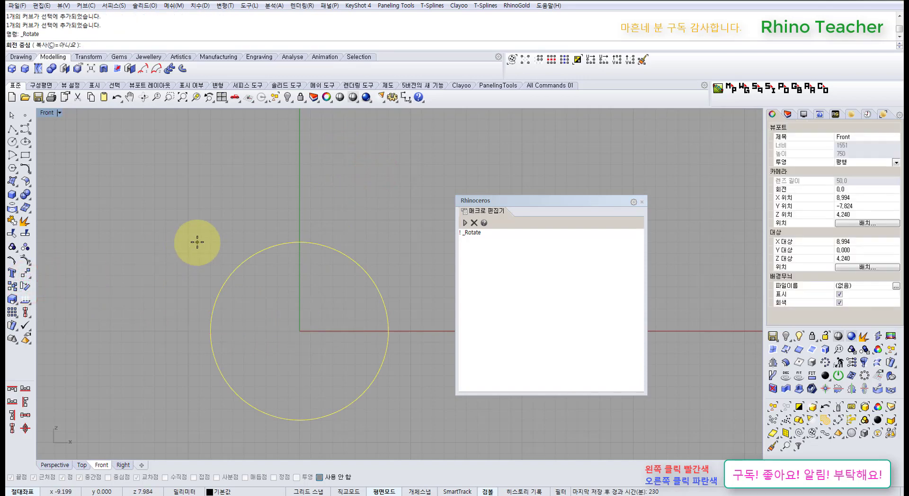
{"action": "key", "text": "Escape"}
{"action": "key", "text": "Escape"}
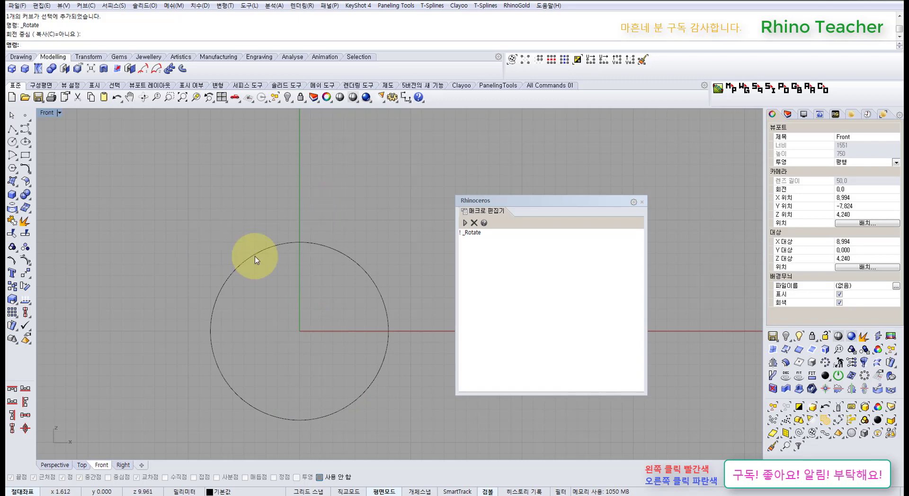
{"action": "left_click", "coordinate": [25, 285]}
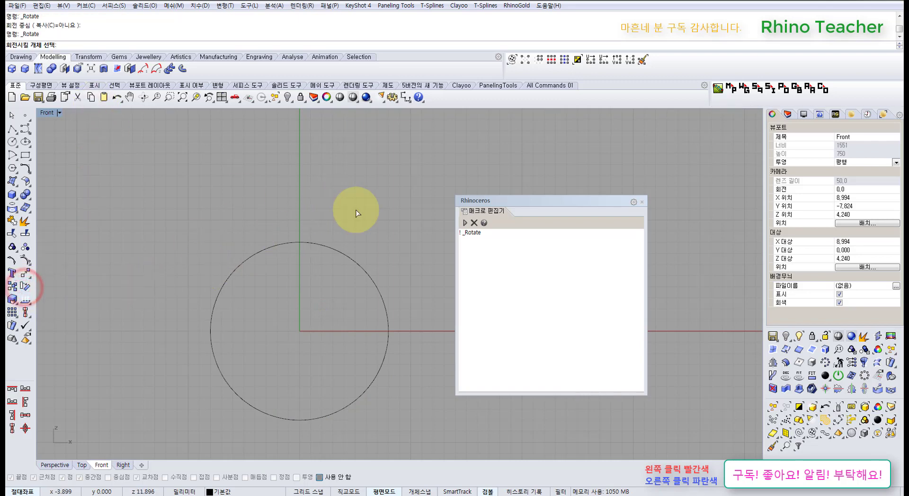
{"action": "left_click_drag", "start_coordinate": [353, 228], "coordinate": [285, 321]}
{"action": "right_click", "coordinate": [226, 211]}
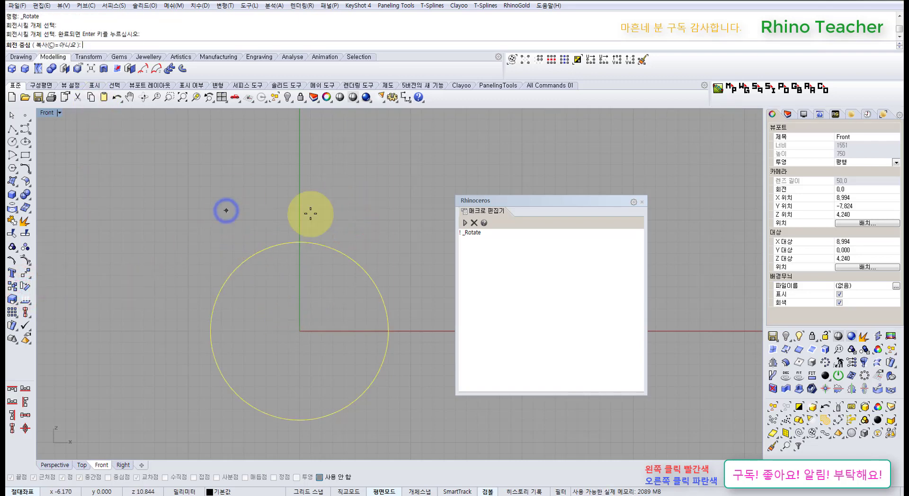
{"action": "key", "text": "Escape"}
Step: Append 0 to the Rotate macro as the rotation centre
{"action": "left_click", "coordinate": [497, 239]}
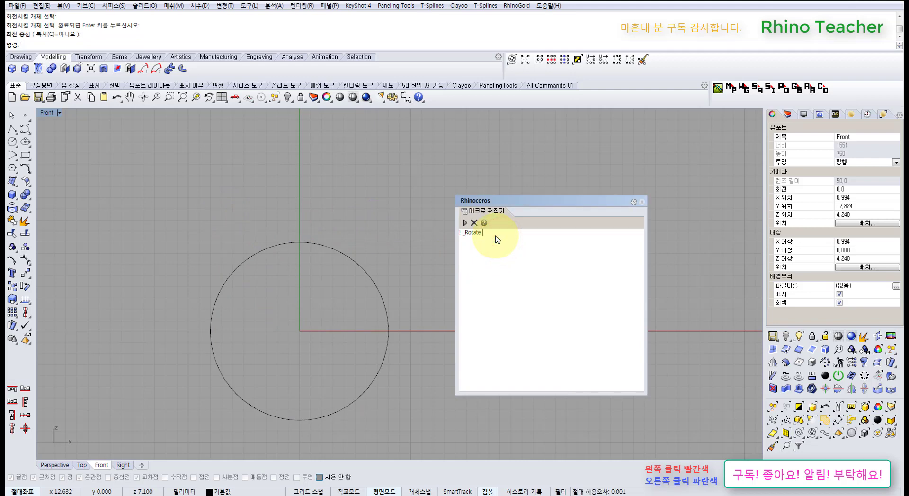
{"action": "type", "text": "0"}
{"action": "left_click", "coordinate": [150, 198]}
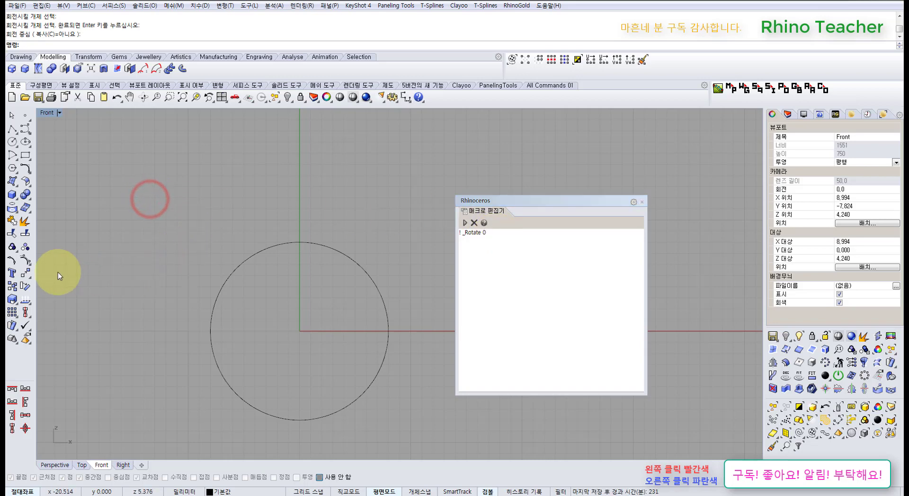
Step: Try rotating the circle with 0 as the rotation centre to examine the angle prompt that follows
{"action": "left_click", "coordinate": [26, 286]}
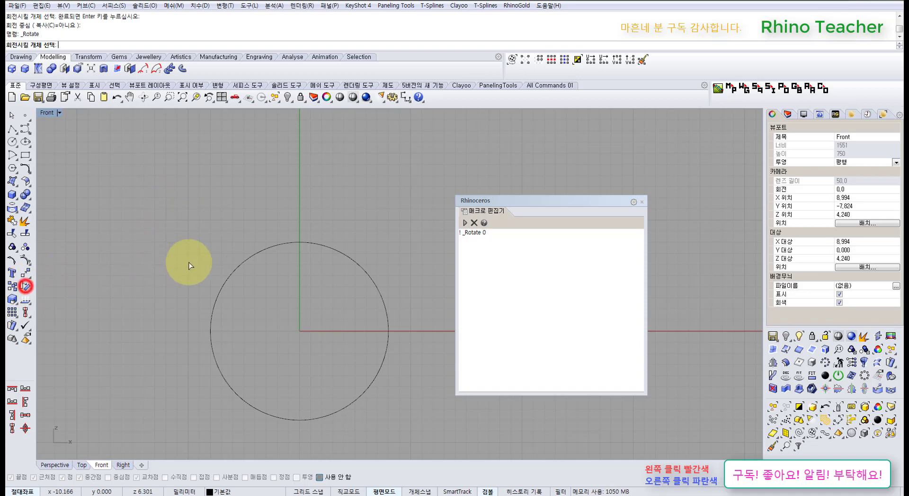
{"action": "left_click_drag", "start_coordinate": [280, 306], "coordinate": [170, 200]}
{"action": "right_click", "coordinate": [170, 199]}
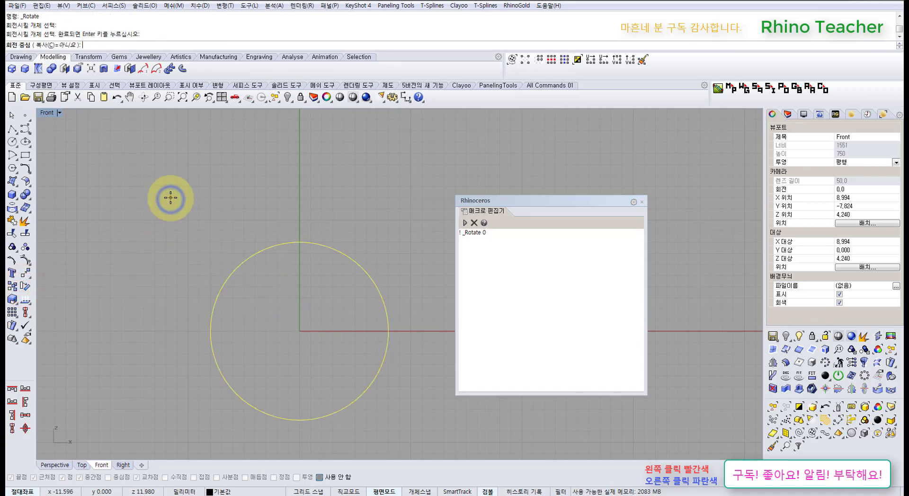
{"action": "type", "text": "0"}
{"action": "key", "text": "Return"}
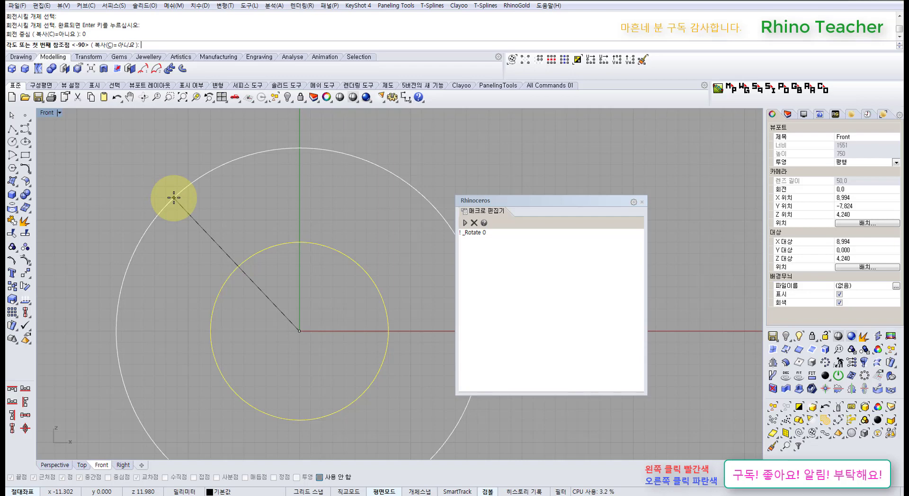
{"action": "left_click", "coordinate": [174, 197]}
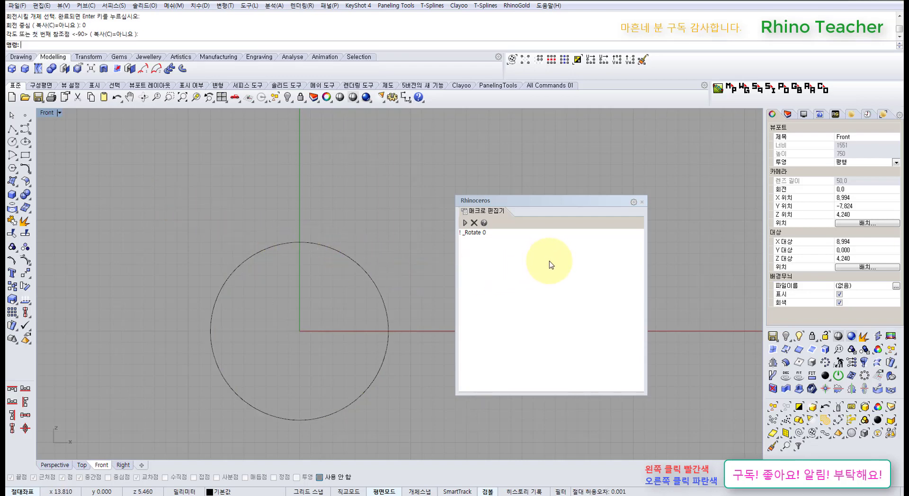
Step: Append -90 to the Rotate macro as the rotation angle
{"action": "left_click", "coordinate": [523, 239]}
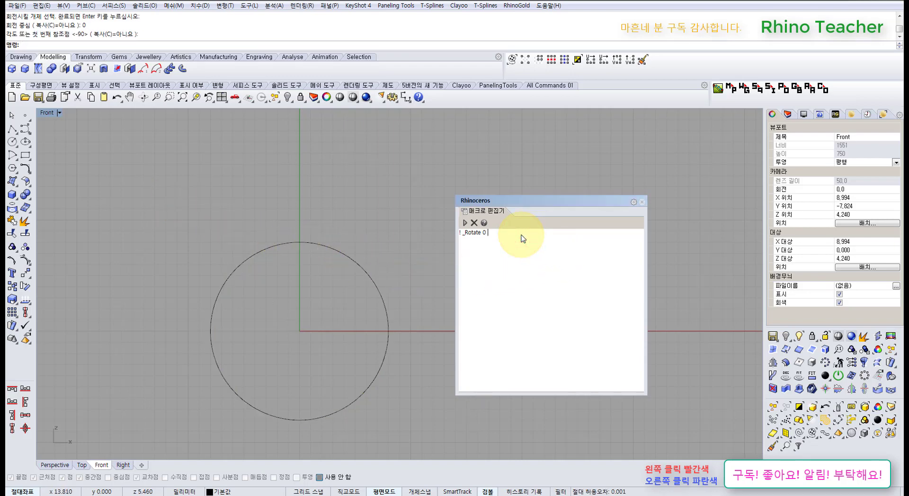
{"action": "type", "text": "-90"}
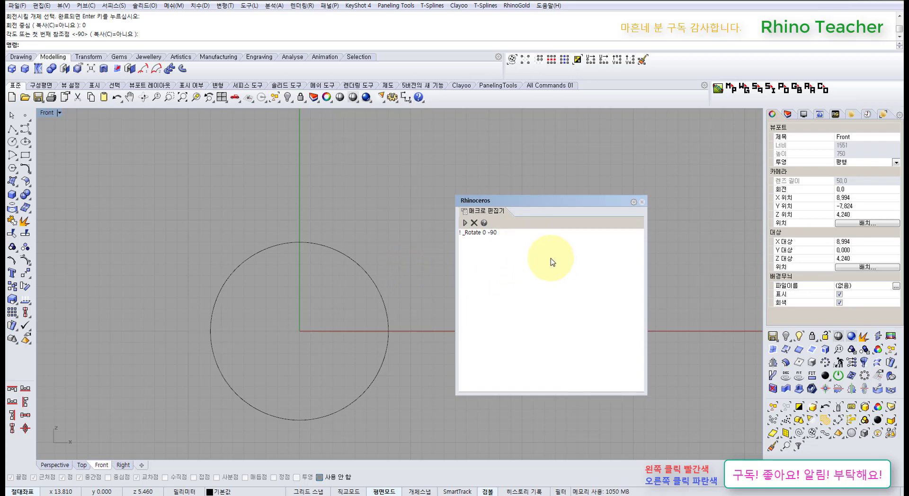
Step: Rotate the circle by running the macro "! _Rotate 0 -90", checking the curve direction with Dir before and after the rotation
{"action": "left_click_drag", "start_coordinate": [420, 266], "coordinate": [341, 336]}
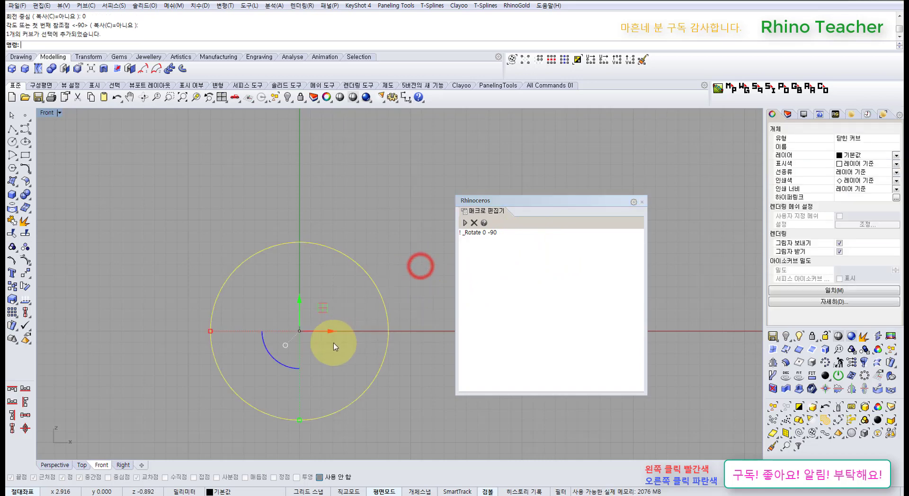
{"action": "left_click", "coordinate": [24, 299]}
{"action": "key", "text": "Return"}
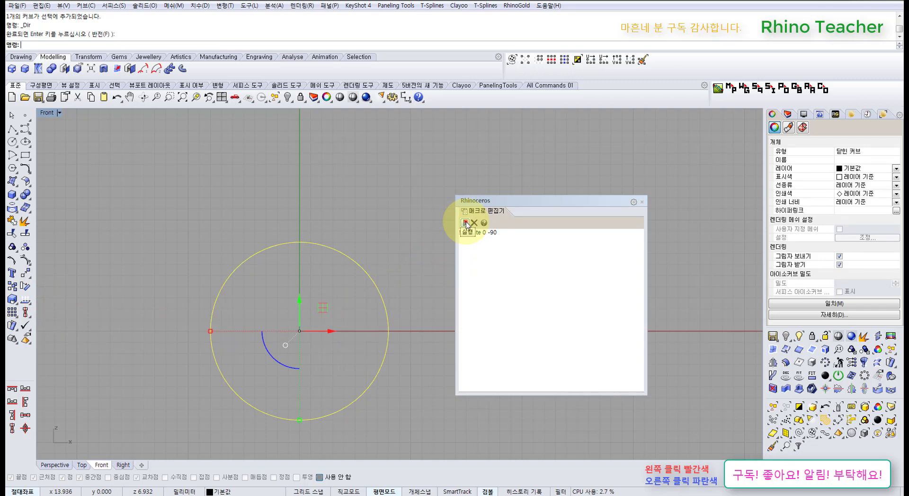
{"action": "left_click", "coordinate": [466, 224]}
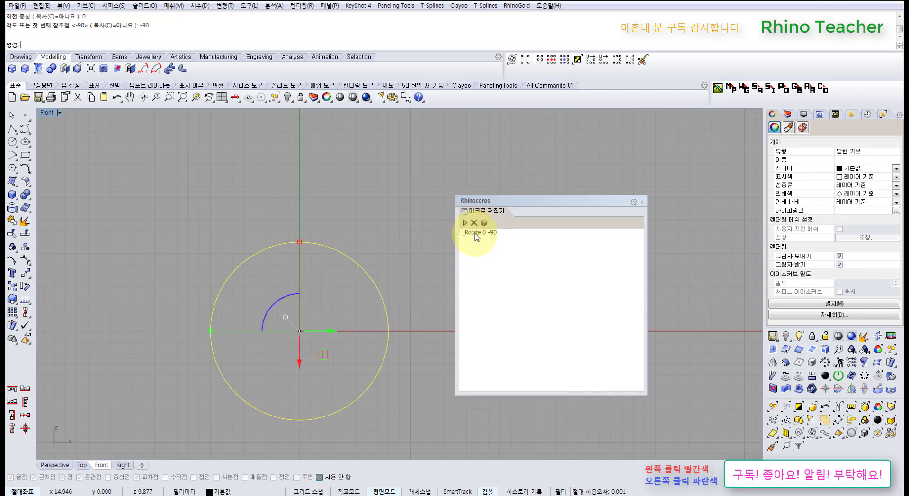
{"action": "left_click", "coordinate": [505, 236]}
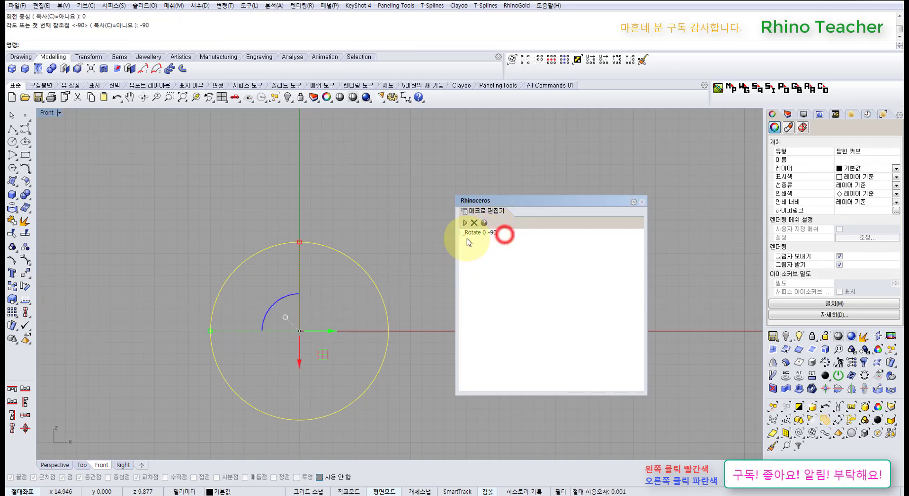
{"action": "left_click", "coordinate": [25, 302]}
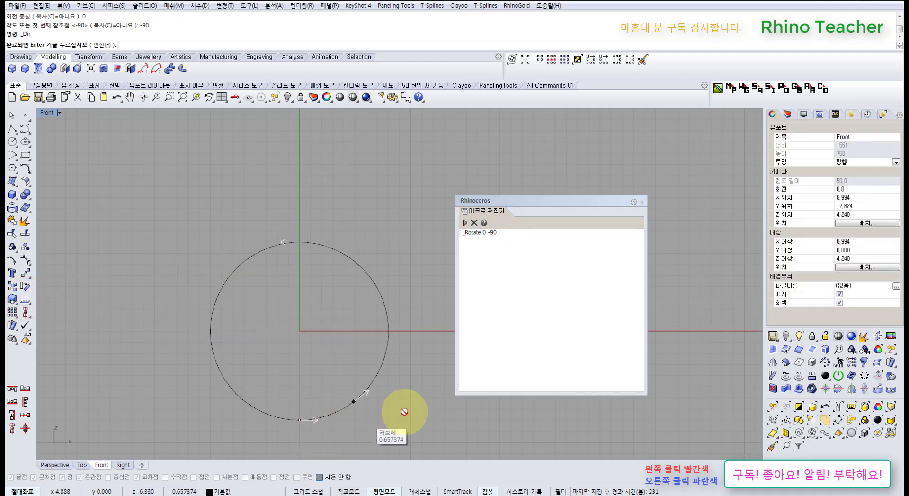
{"action": "key", "text": "Return"}
{"action": "left_click", "coordinate": [510, 236]}
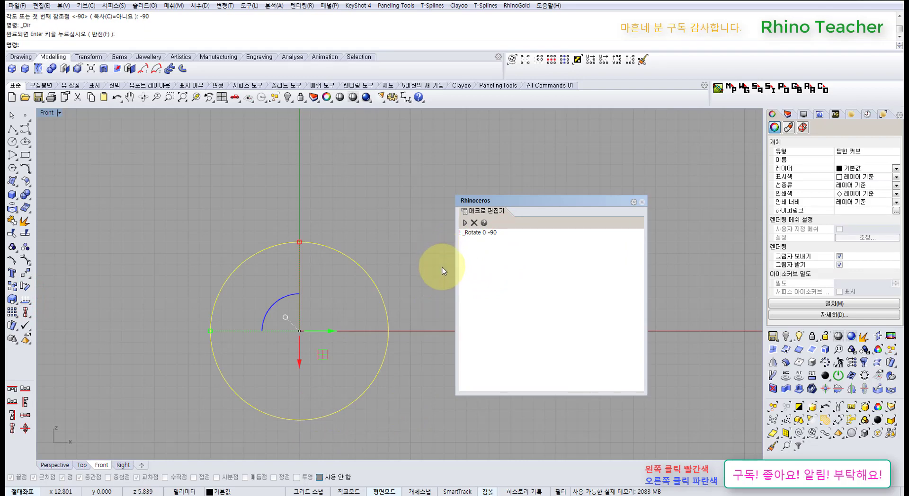
Step: Copy the macro "! _Rotate 0 -90" and assign it to the alias V in the Rhino options
{"action": "left_click_drag", "start_coordinate": [500, 236], "coordinate": [455, 238]}
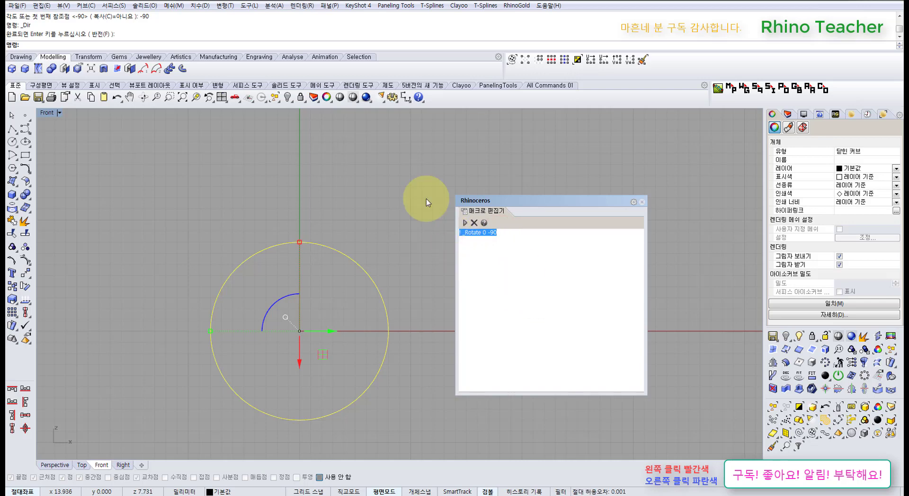
{"action": "left_click", "coordinate": [355, 151]}
{"action": "left_click", "coordinate": [392, 98]}
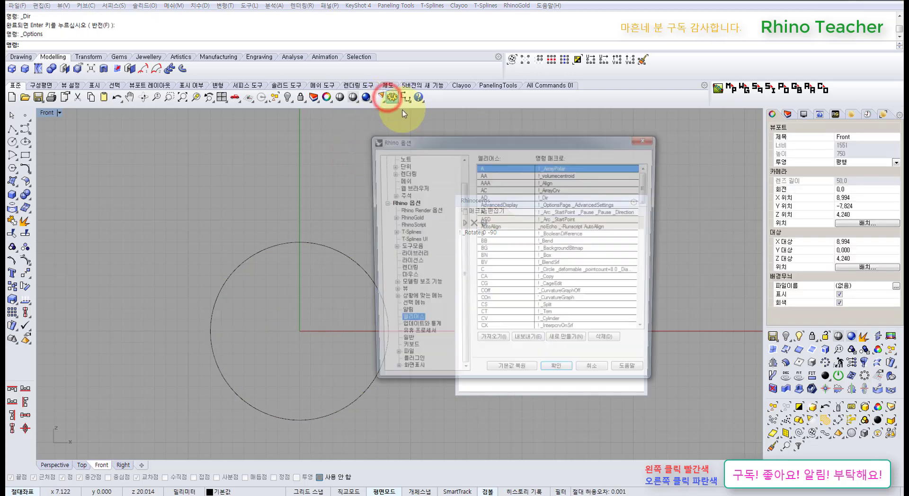
{"action": "left_click_drag", "start_coordinate": [647, 200], "coordinate": [652, 314]}
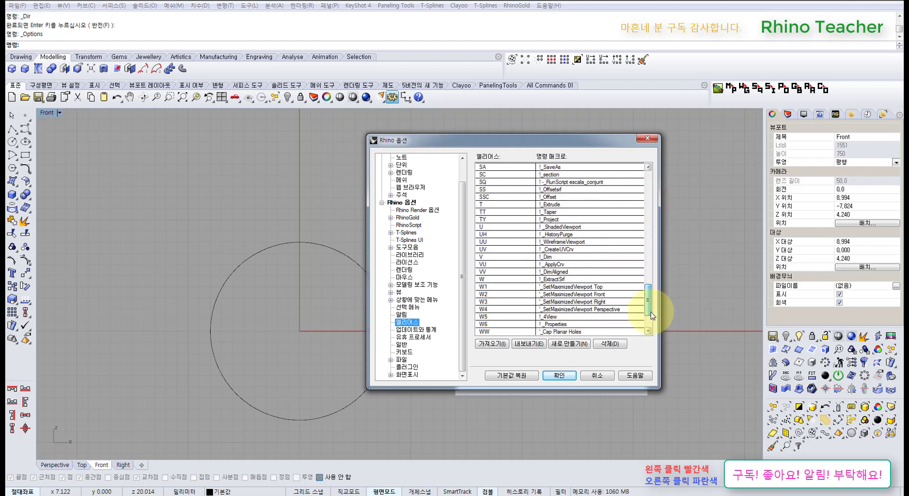
{"action": "left_click", "coordinate": [567, 257]}
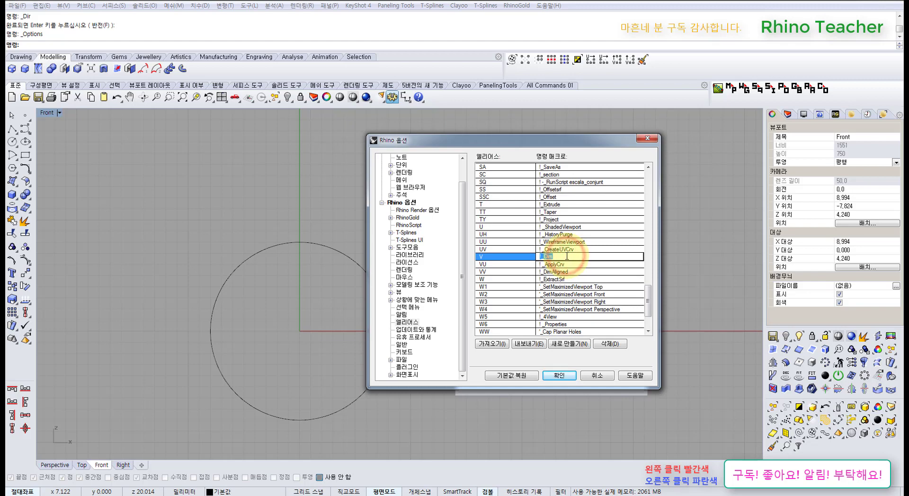
{"action": "type", "text": "! _Rotate 0 -90"}
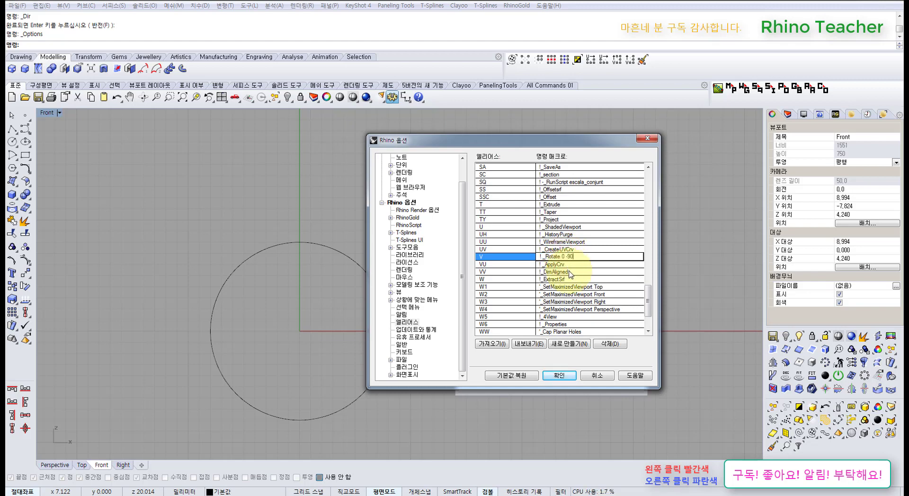
{"action": "left_click", "coordinate": [559, 377]}
Step: Delete the existing circle and draw a 16 mm diameter circle centred at 0 with the C alias
{"action": "left_click", "coordinate": [420, 208]}
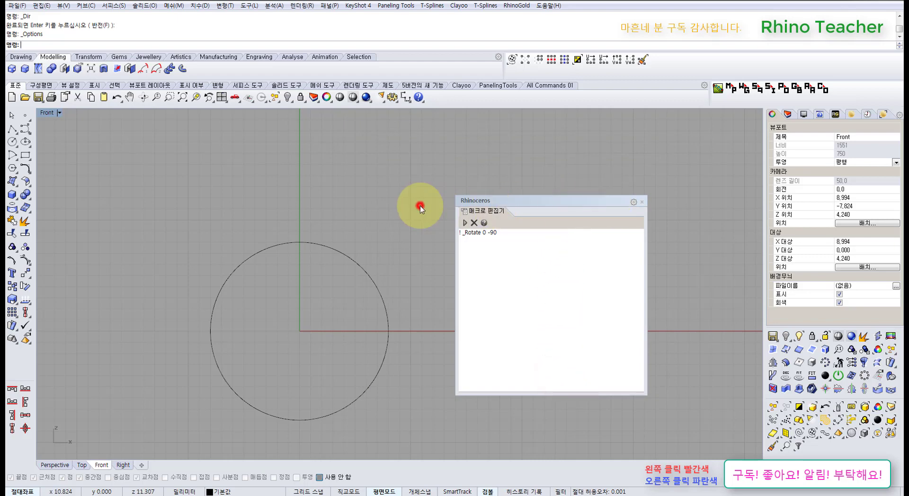
{"action": "left_click_drag", "start_coordinate": [560, 200], "coordinate": [662, 212]}
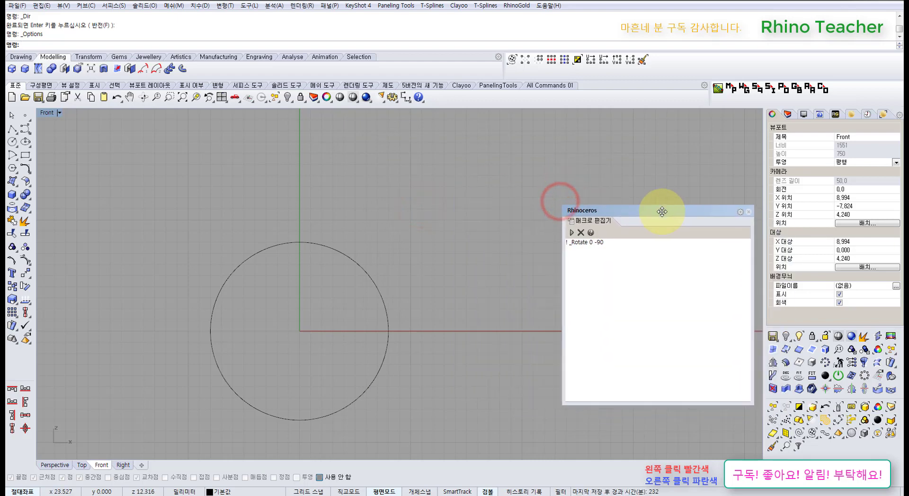
{"action": "left_click_drag", "start_coordinate": [420, 221], "coordinate": [292, 386]}
{"action": "key", "text": "Delete"}
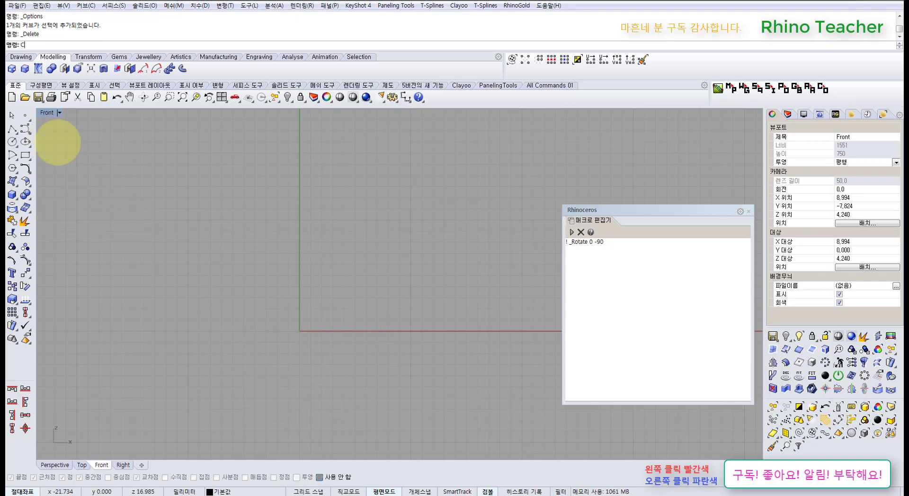
{"action": "key", "text": "BackSpace"}
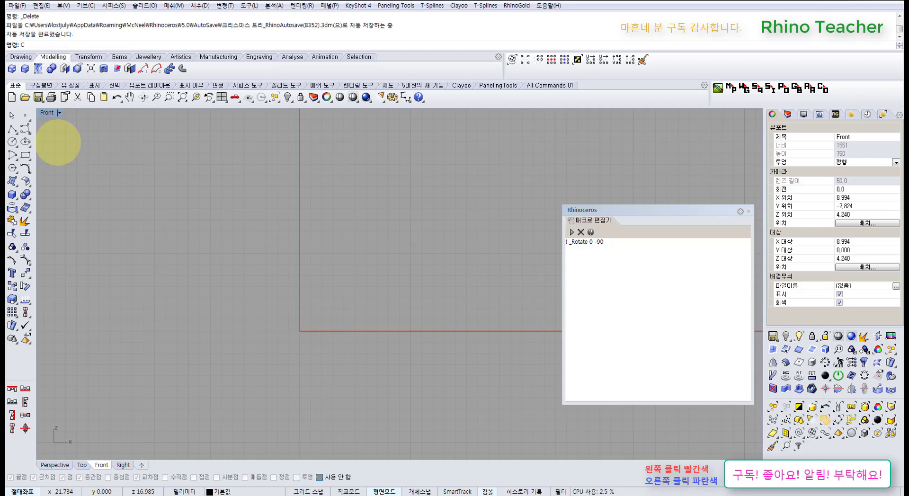
{"action": "key", "text": "Return"}
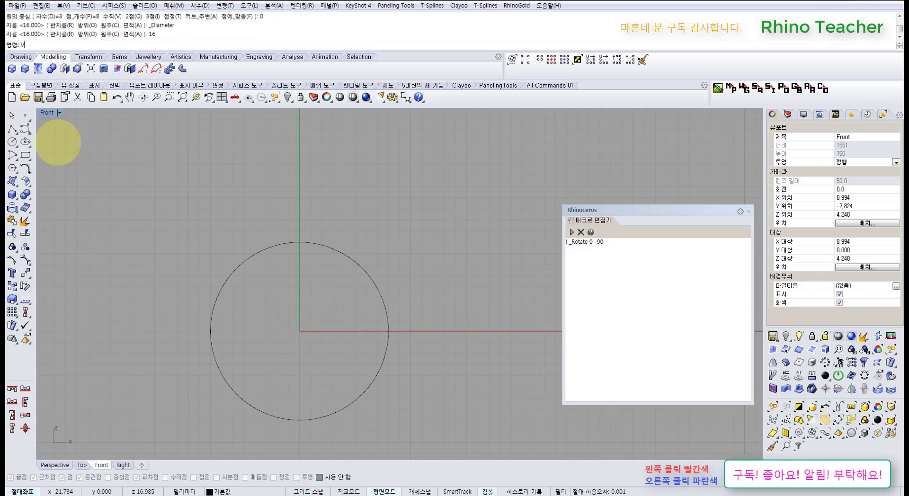
Step: Try the V alias without preselecting the circle, picking the circle at the rotate prompt
{"action": "type", "text": "V"}
{"action": "key", "text": "Return"}
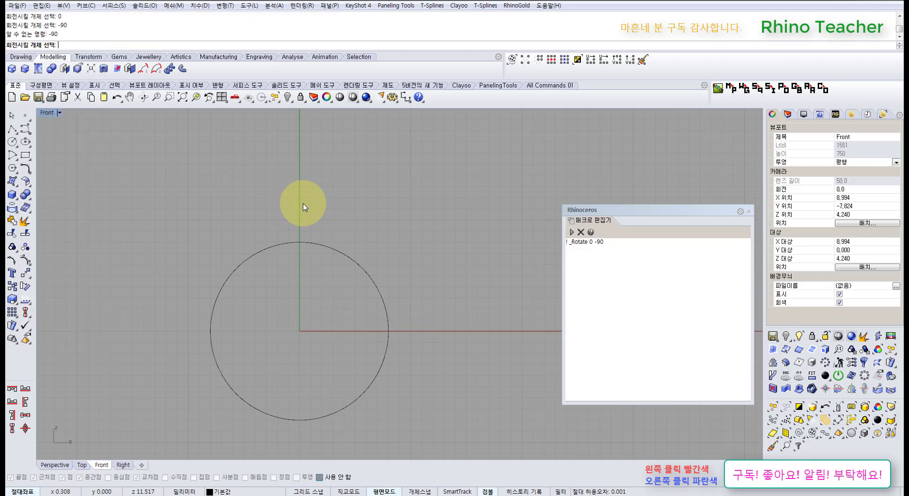
{"action": "left_click", "coordinate": [318, 235]}
{"action": "left_click_drag", "start_coordinate": [294, 286], "coordinate": [242, 234]}
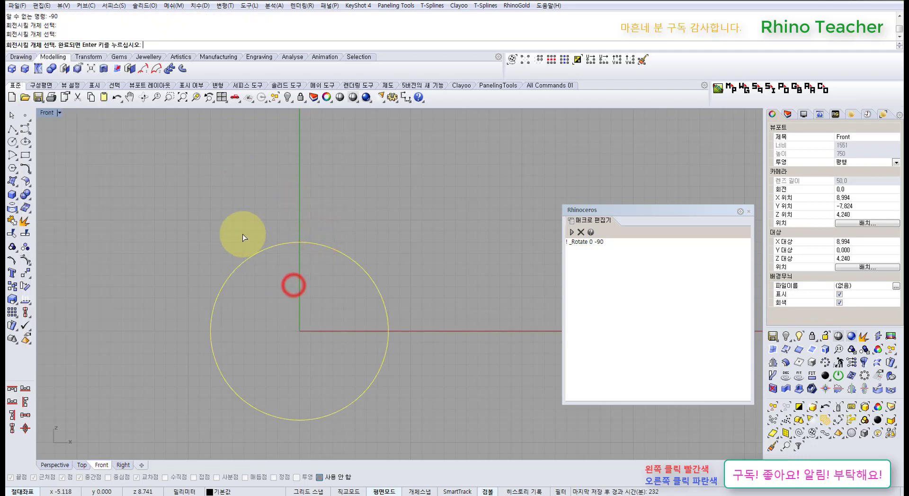
{"action": "key", "text": "Return"}
{"action": "left_click", "coordinate": [303, 223]}
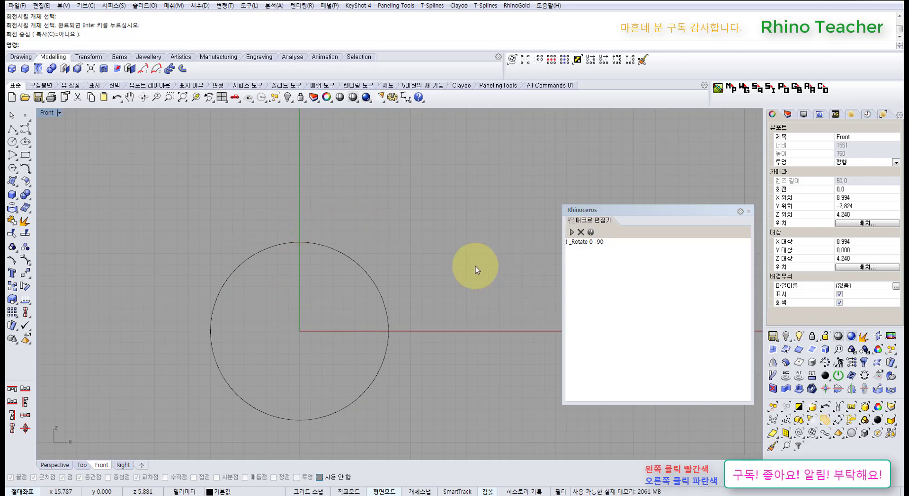
Step: Delete the test circle and recreate it at 0 with a 16 mm diameter using the C alias
{"action": "left_click_drag", "start_coordinate": [449, 255], "coordinate": [310, 313]}
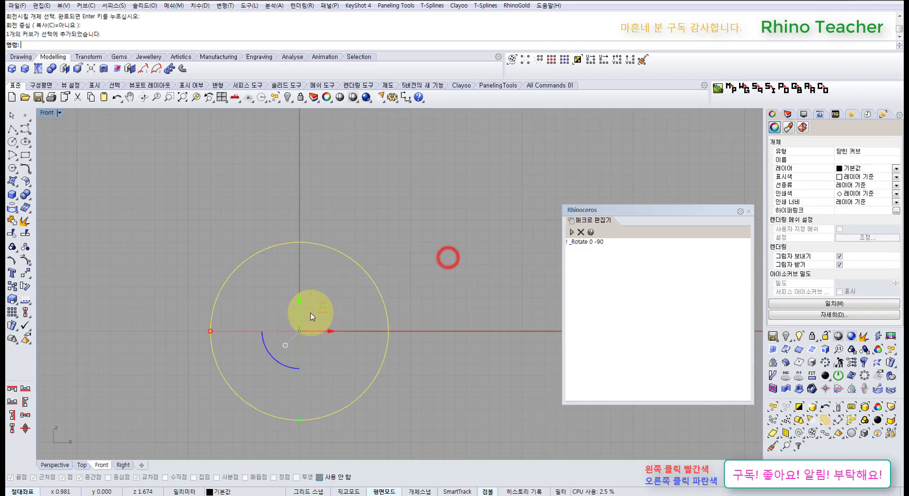
{"action": "key", "text": "Delete"}
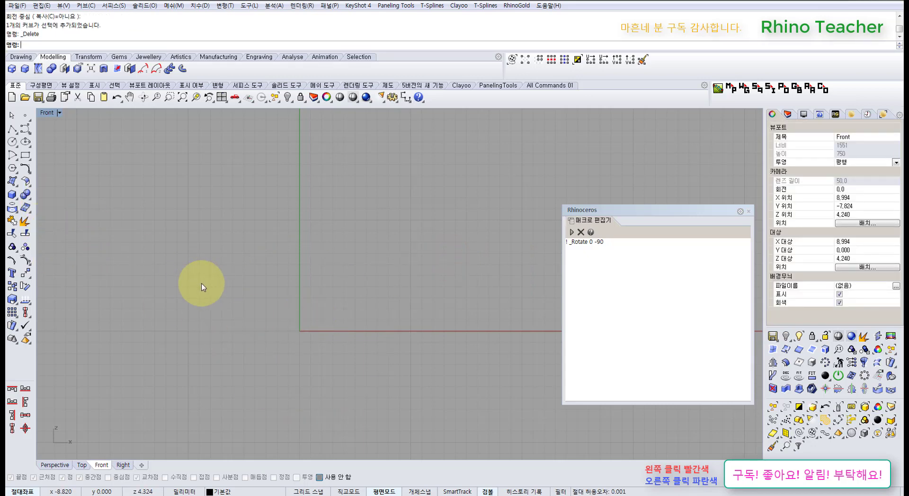
{"action": "key", "text": "Return"}
Step: Preselect the circle, rotate it -90 degrees about 0 with the V alias, and check its curve direction with Dir
{"action": "left_click", "coordinate": [370, 245]}
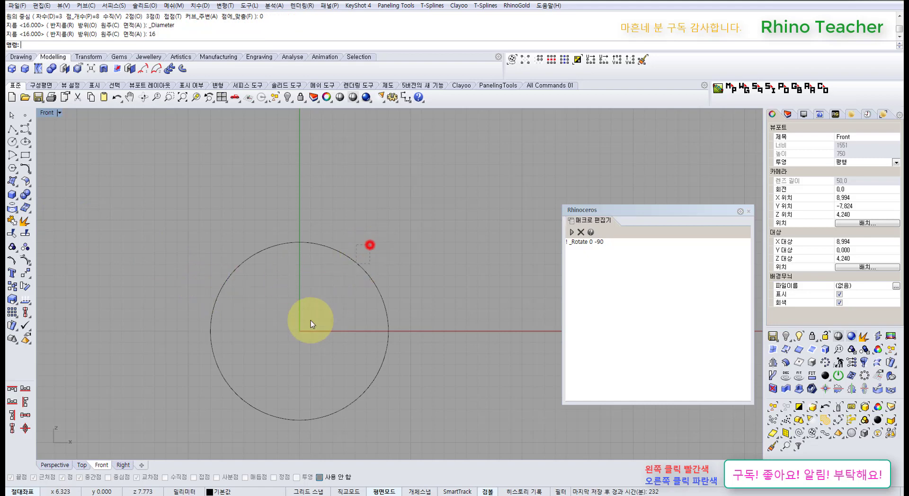
{"action": "left_click_drag", "start_coordinate": [311, 320], "coordinate": [335, 262]}
{"action": "left_click_drag", "start_coordinate": [375, 197], "coordinate": [331, 268]}
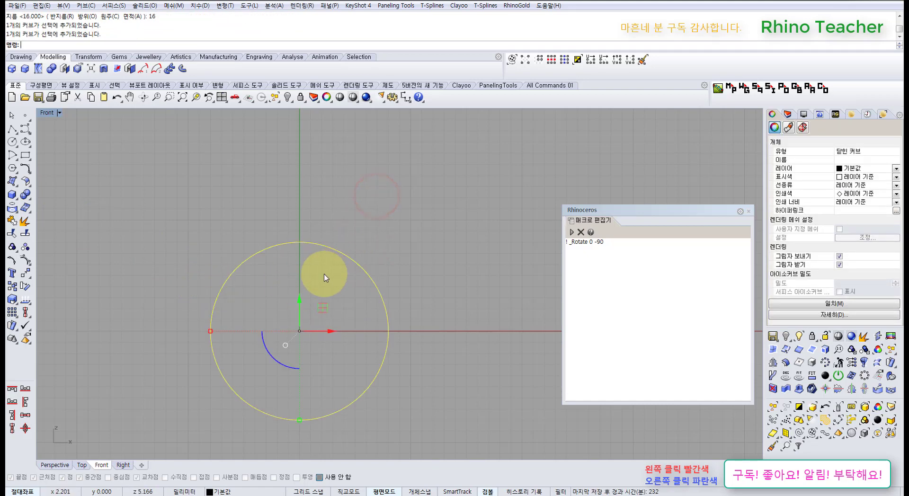
{"action": "key", "text": "Return"}
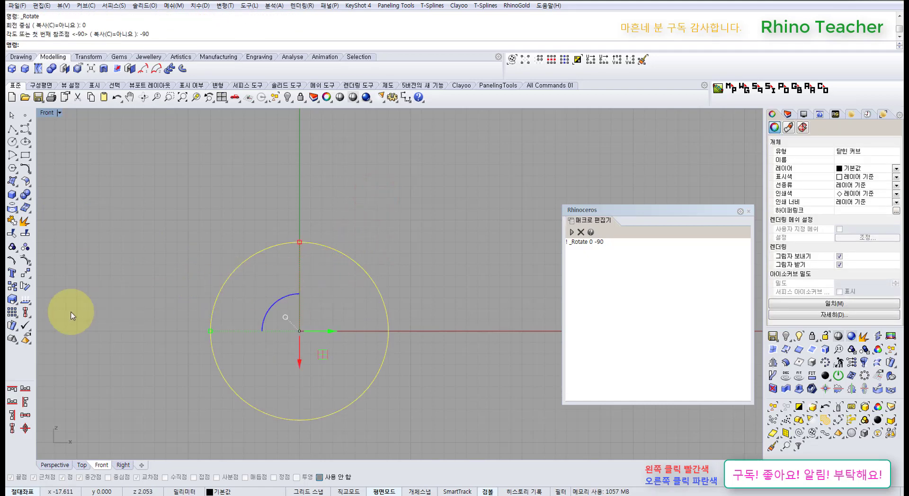
{"action": "left_click", "coordinate": [24, 291]}
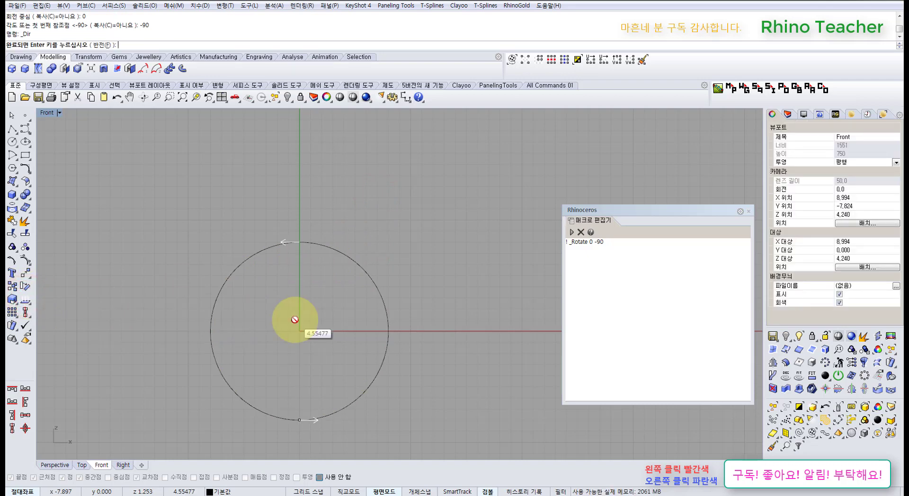
{"action": "key", "text": "Return"}
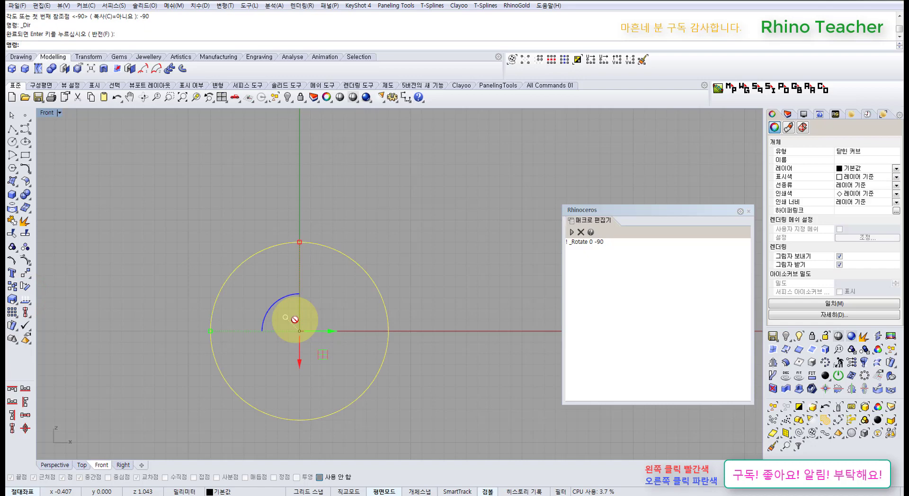